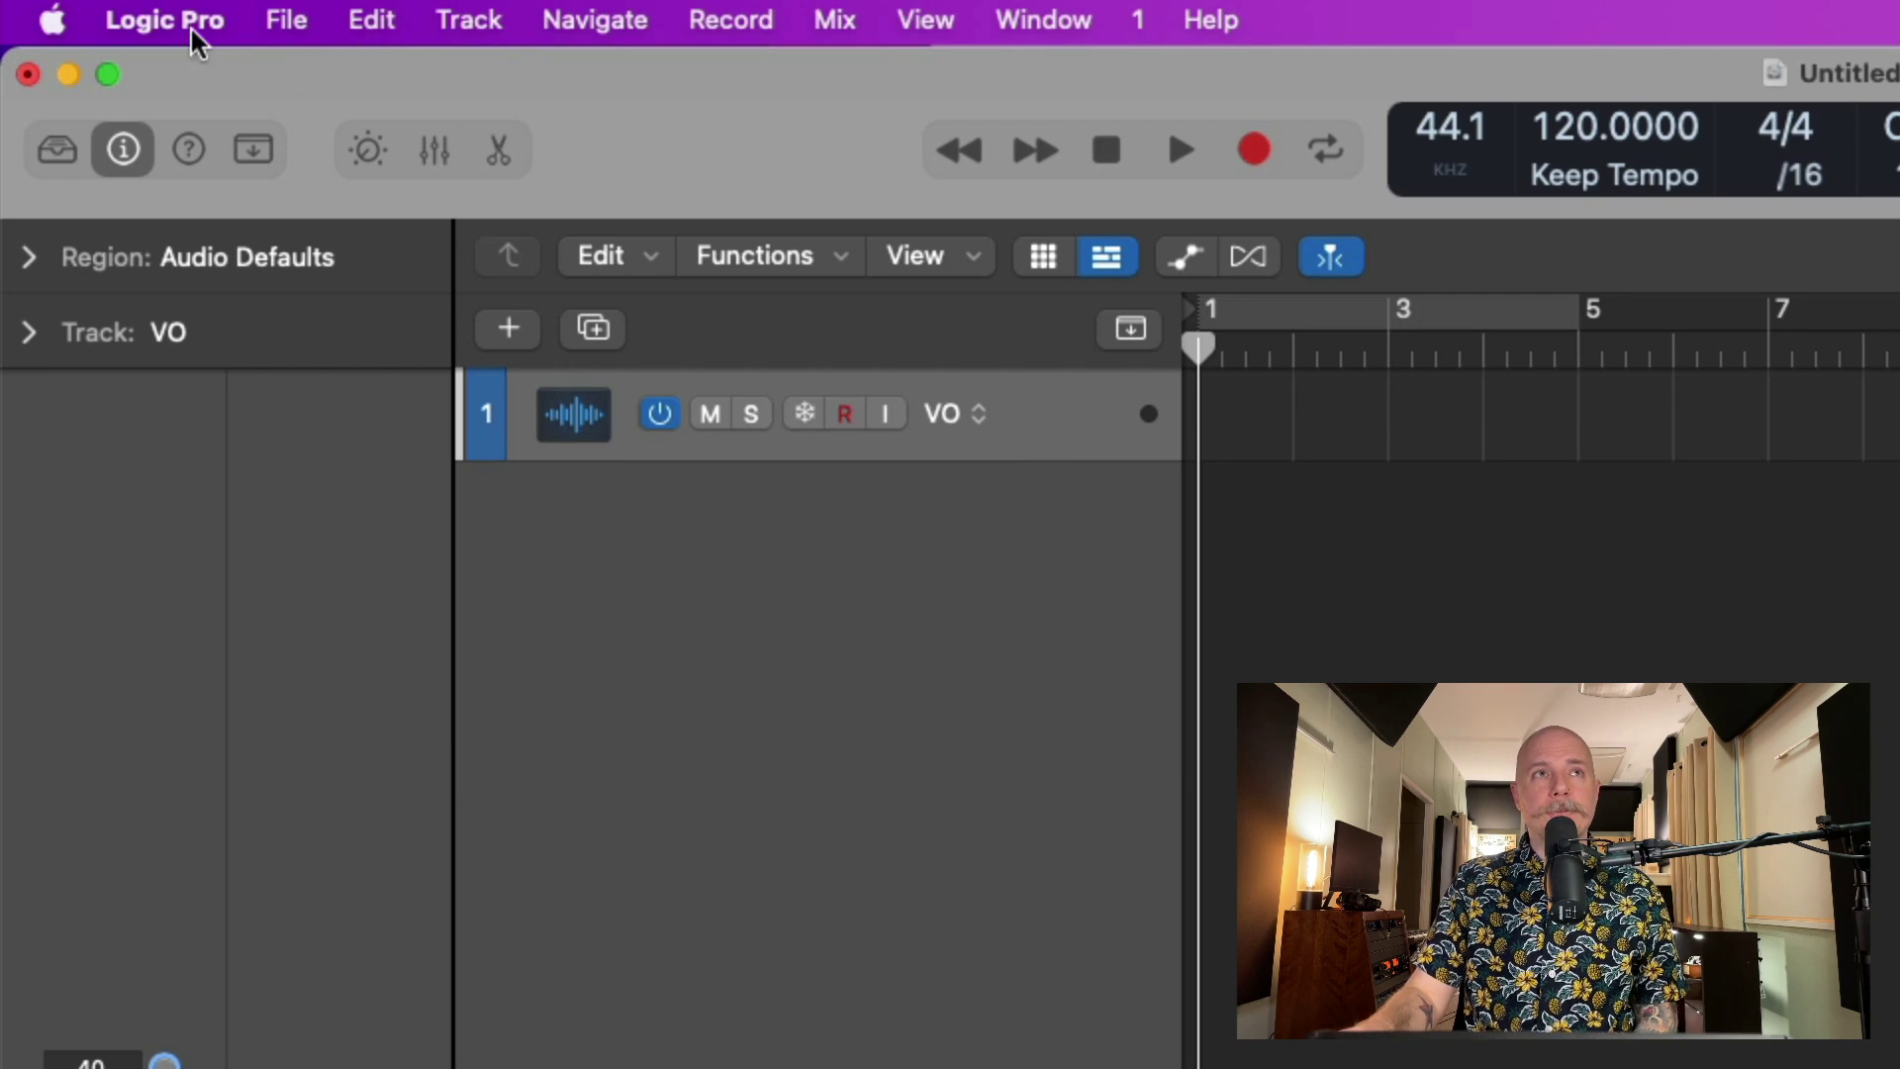
Keep Symphony Desktop as the audio input device in Audio preferences.
left_click(190, 25)
mouse_move(501, 161)
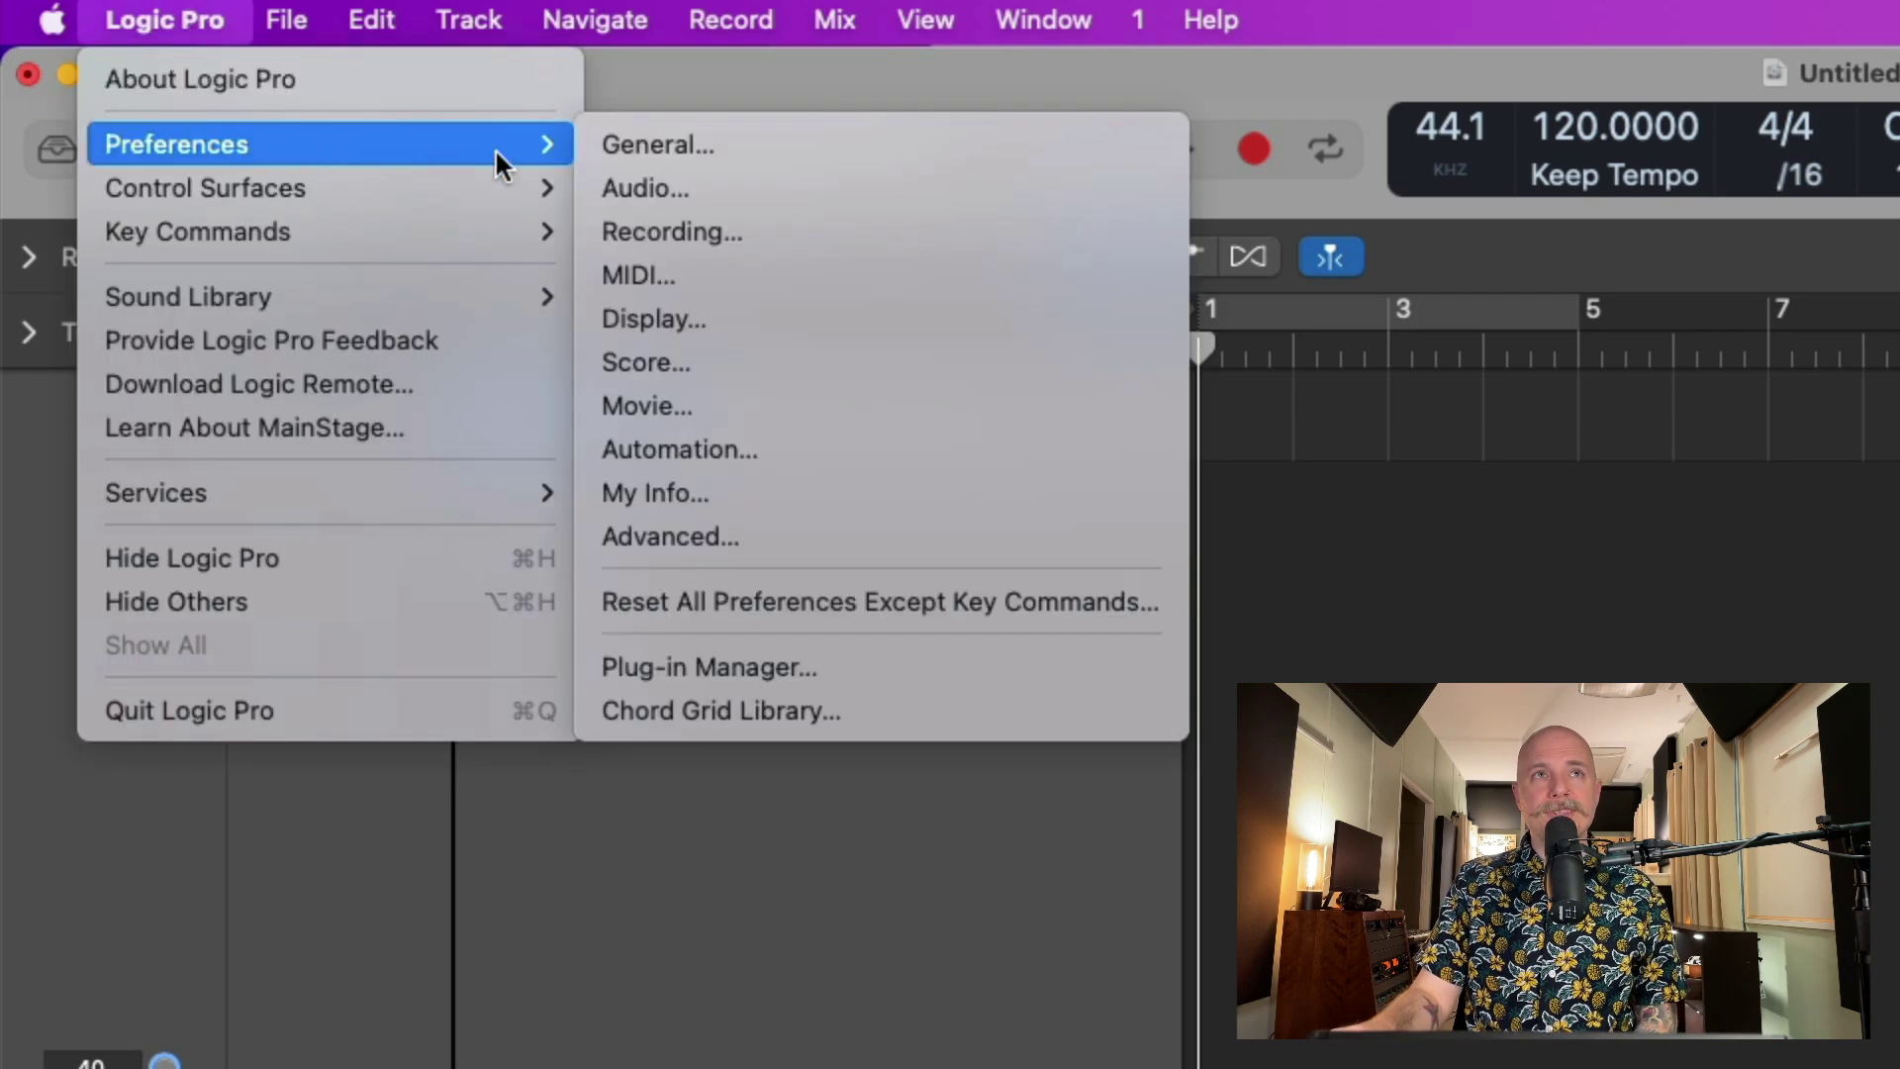
left_click(607, 193)
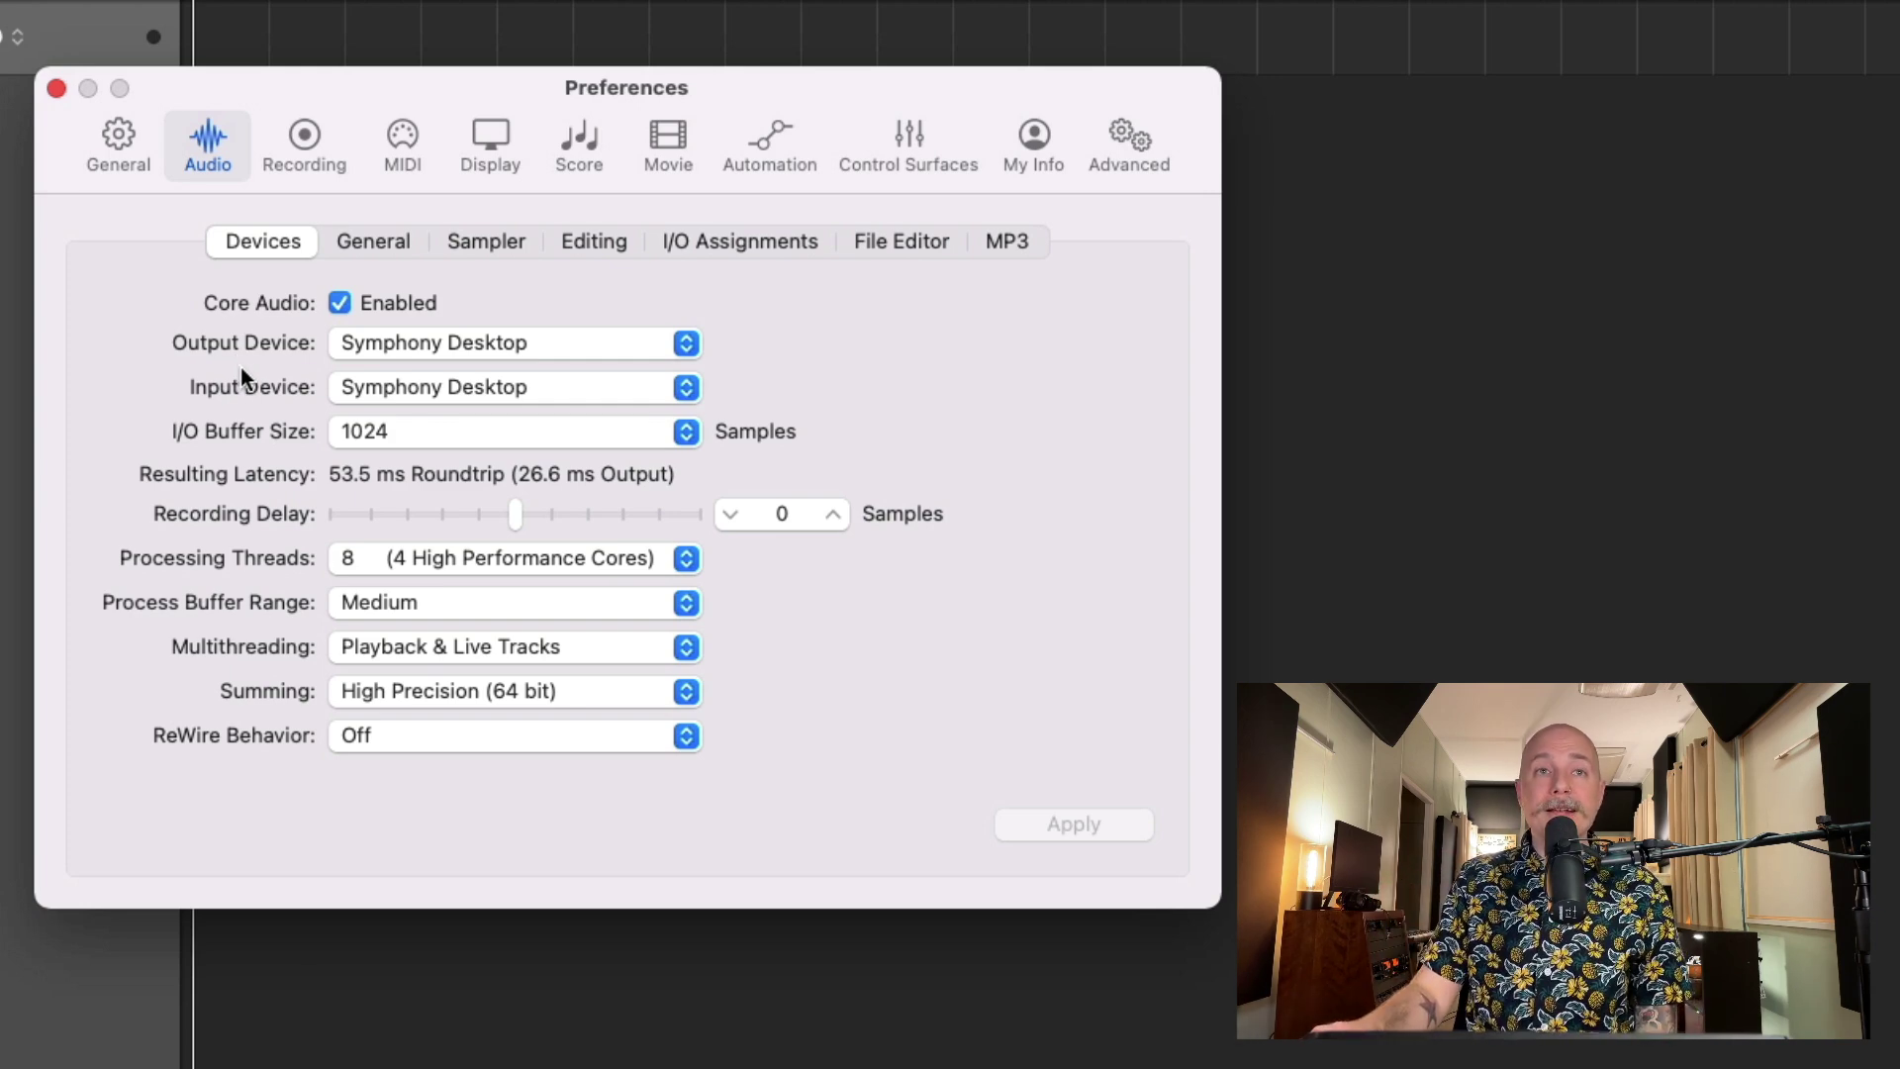
left_click(398, 400)
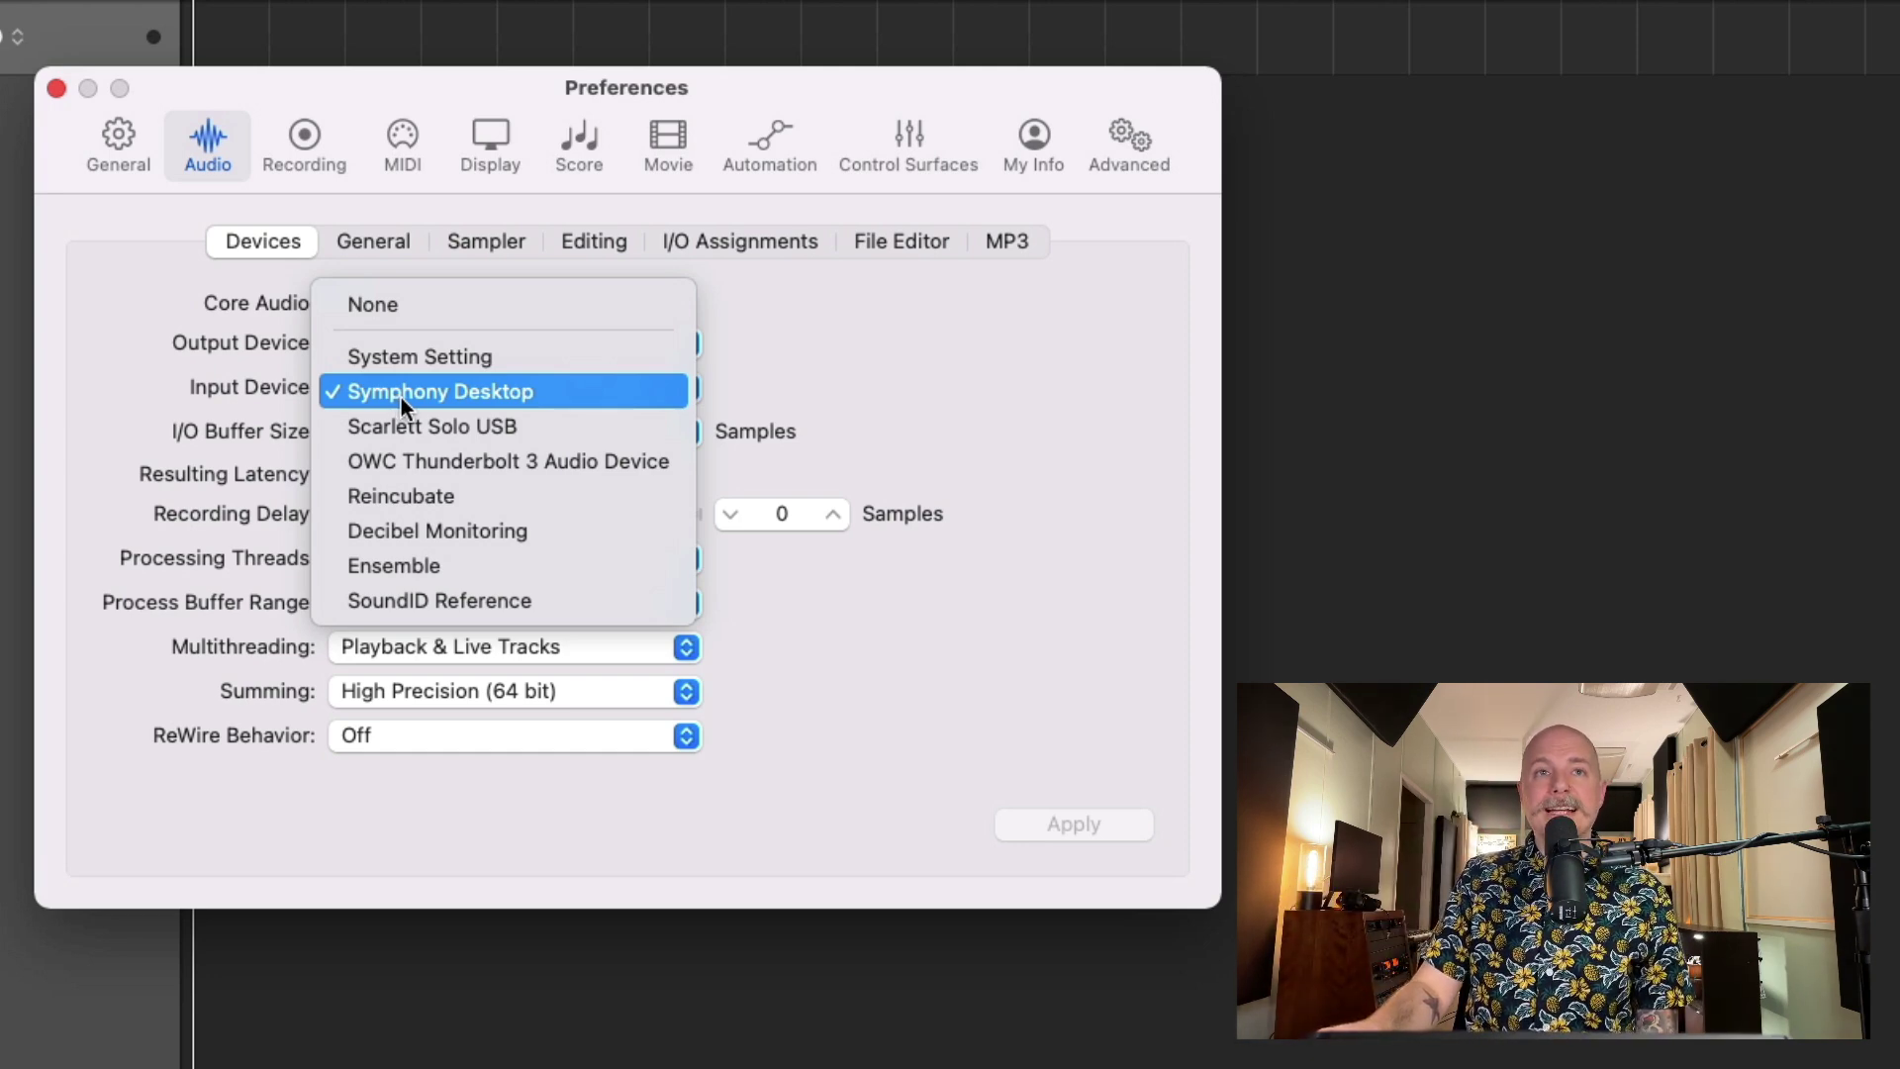
left_click(401, 398)
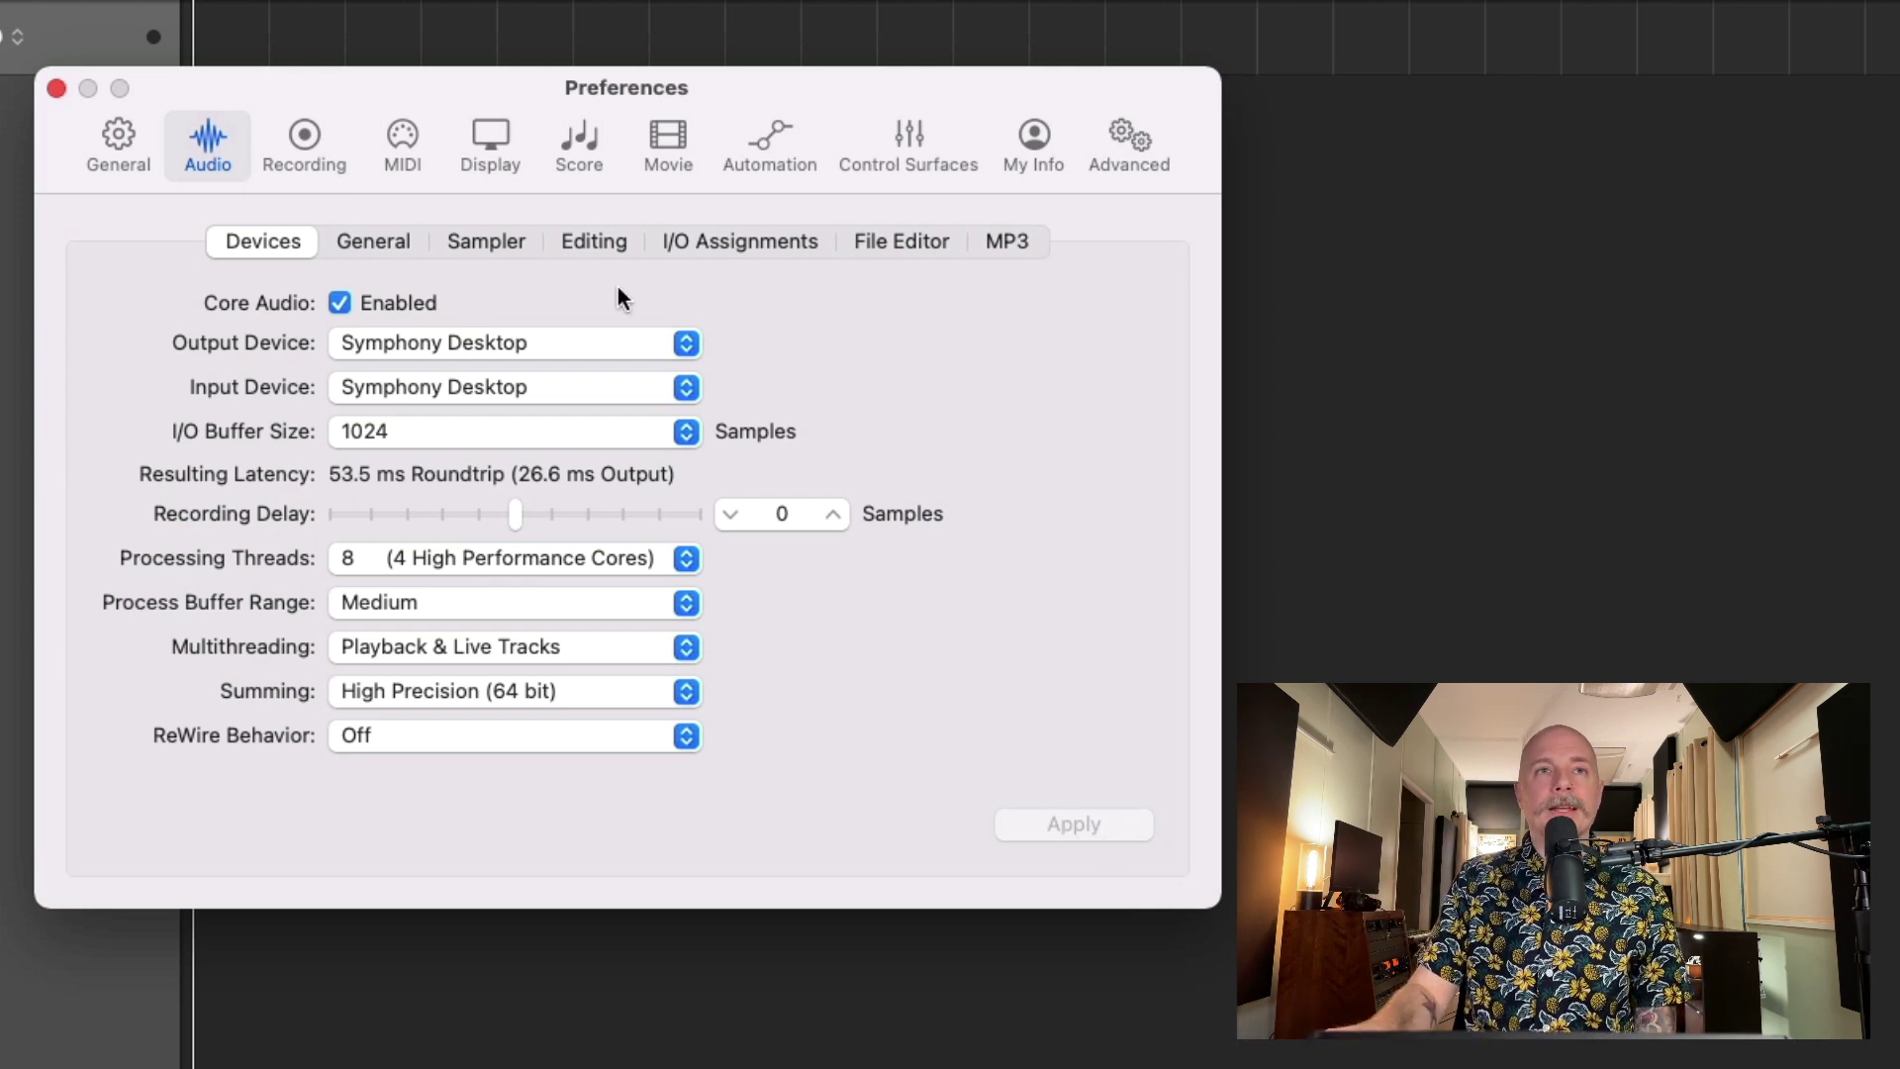
left_click(60, 89)
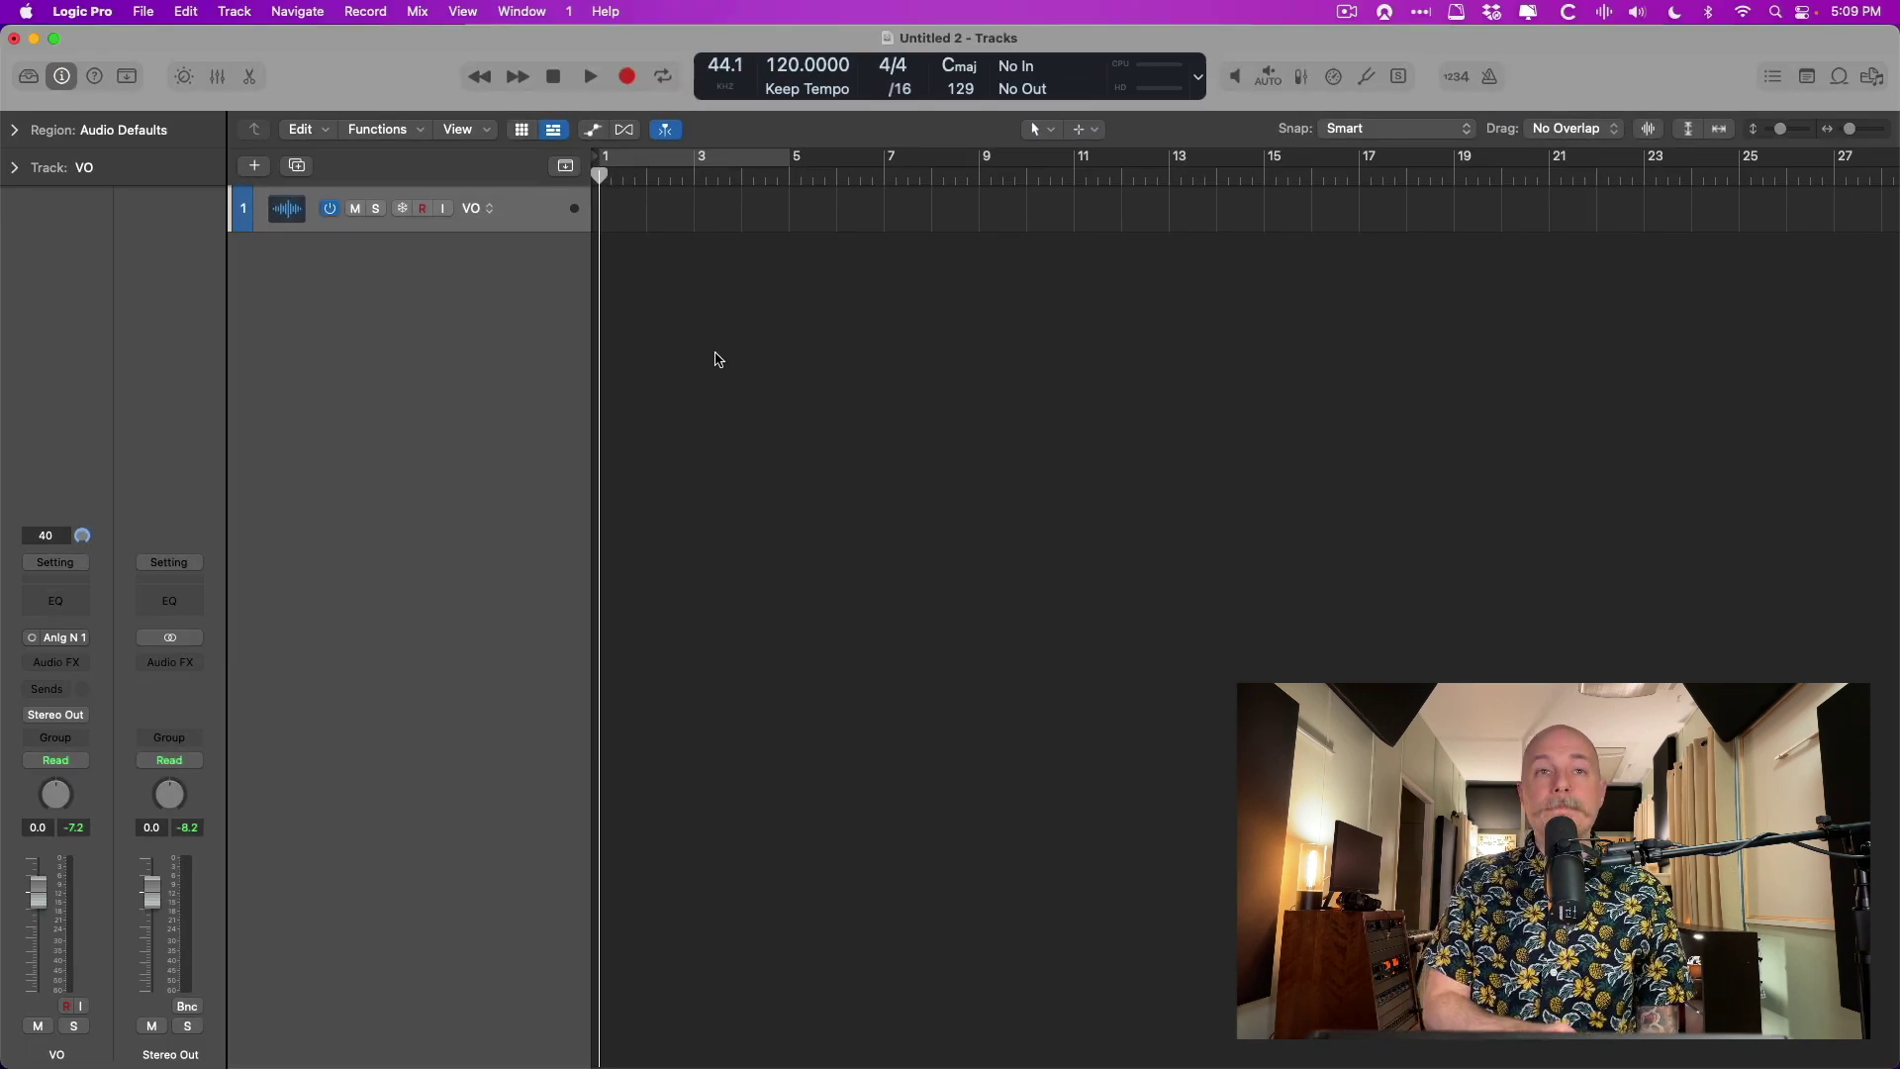
Show the mixer below the tracks and set the VO channel input to Input 1 (Analog IN 1).
key("x")
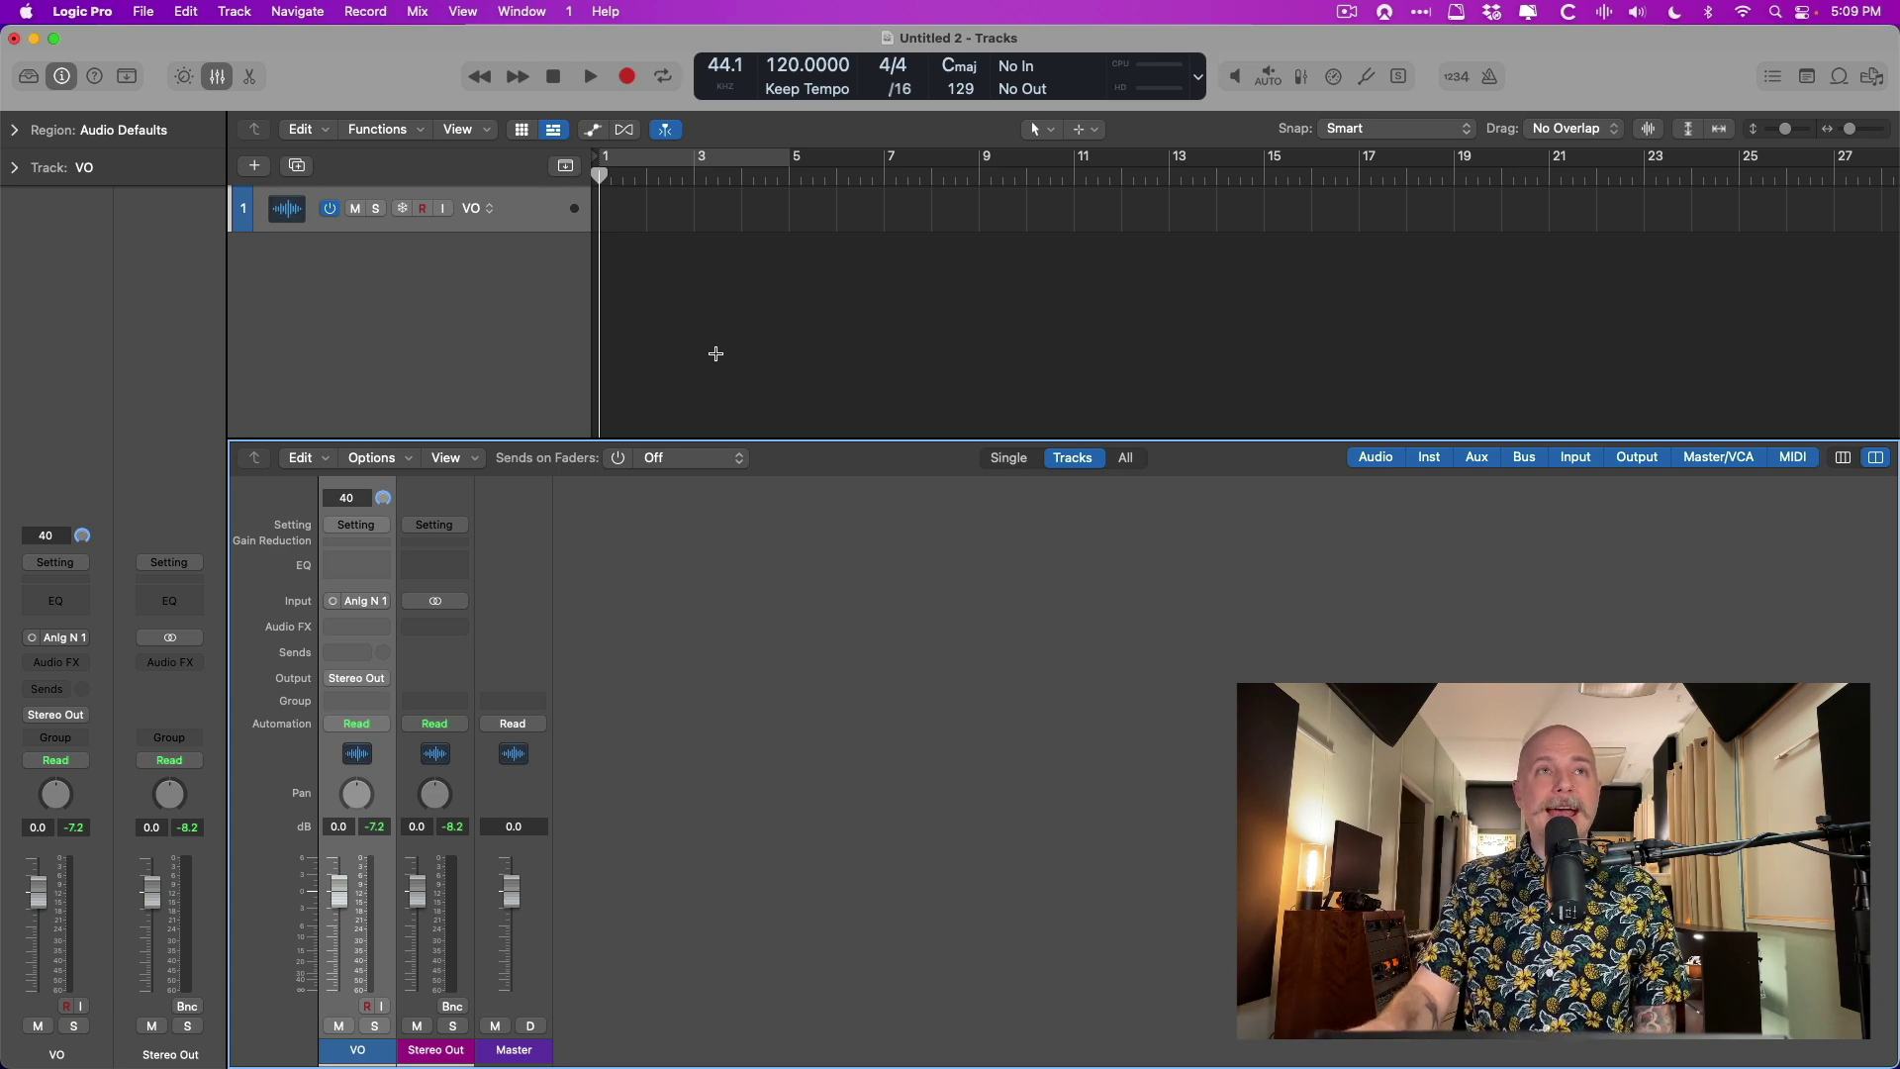
left_click(217, 76)
left_click(216, 77)
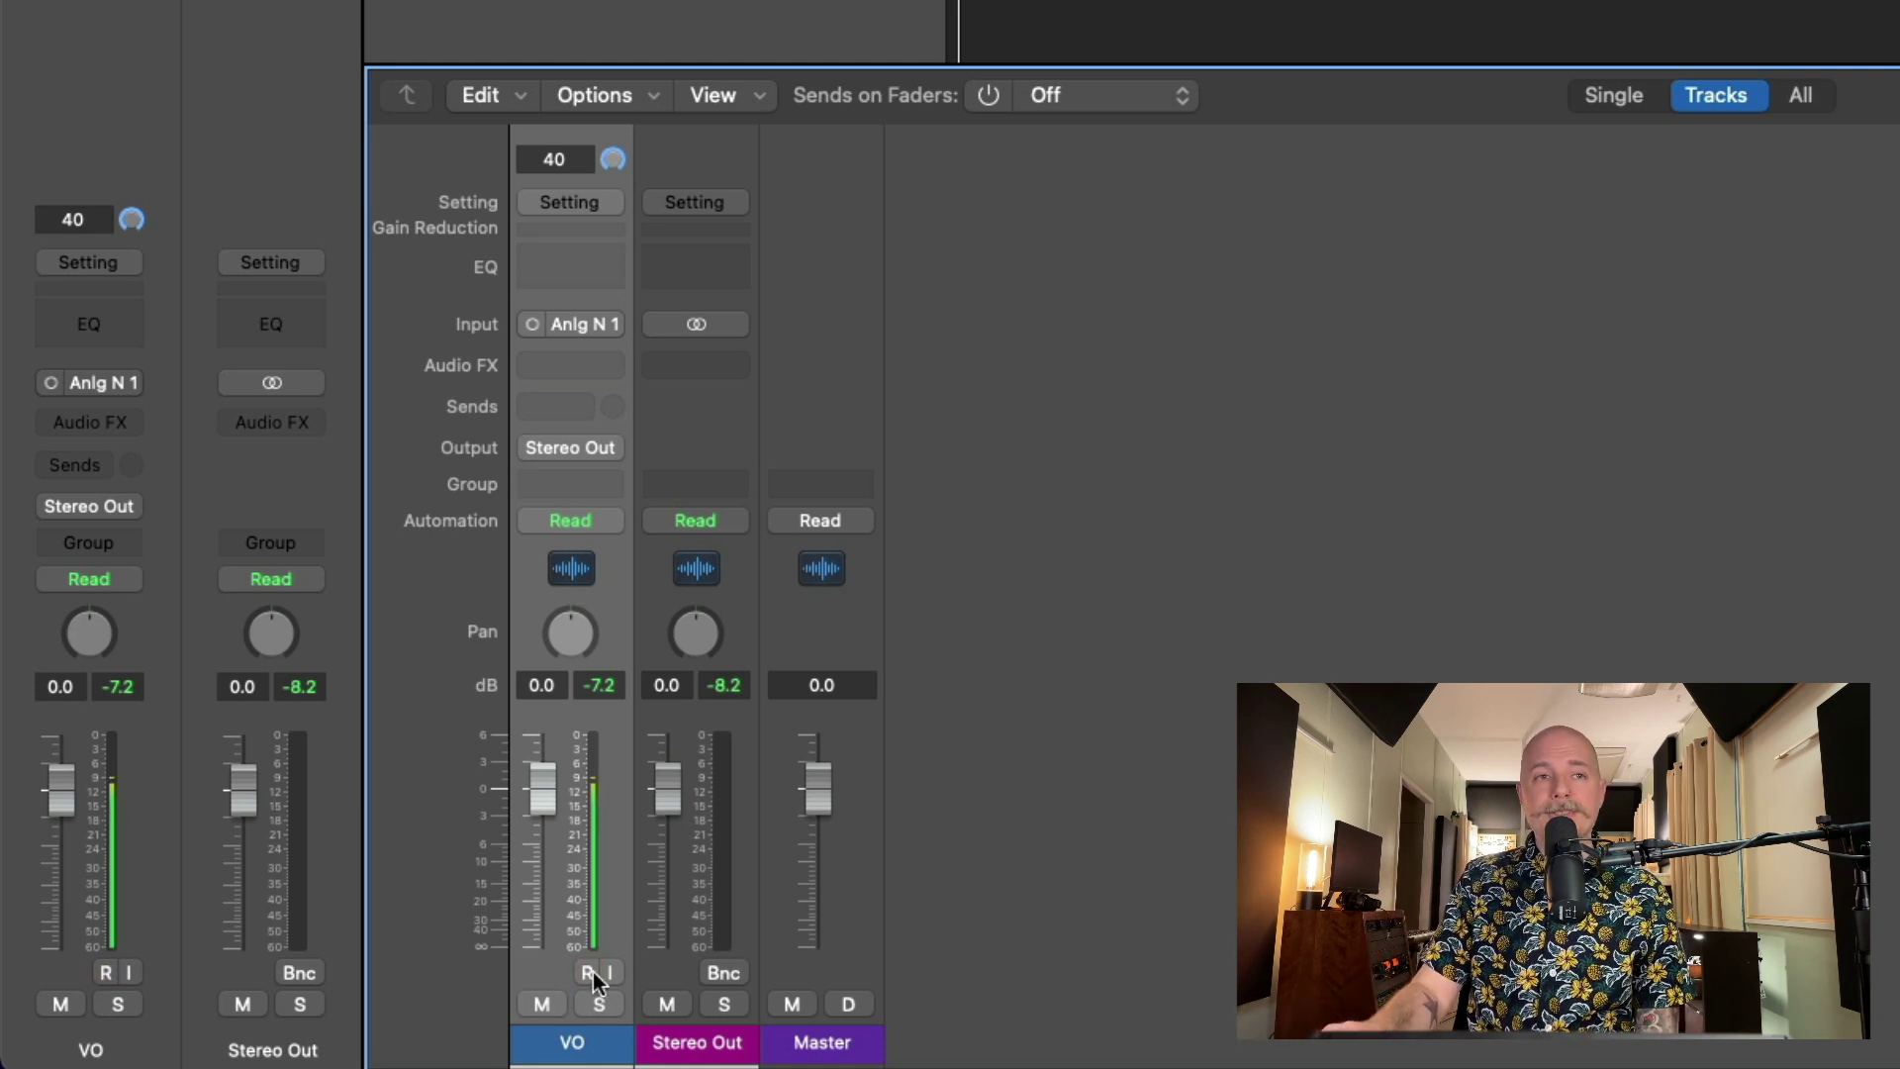
left_click(574, 323)
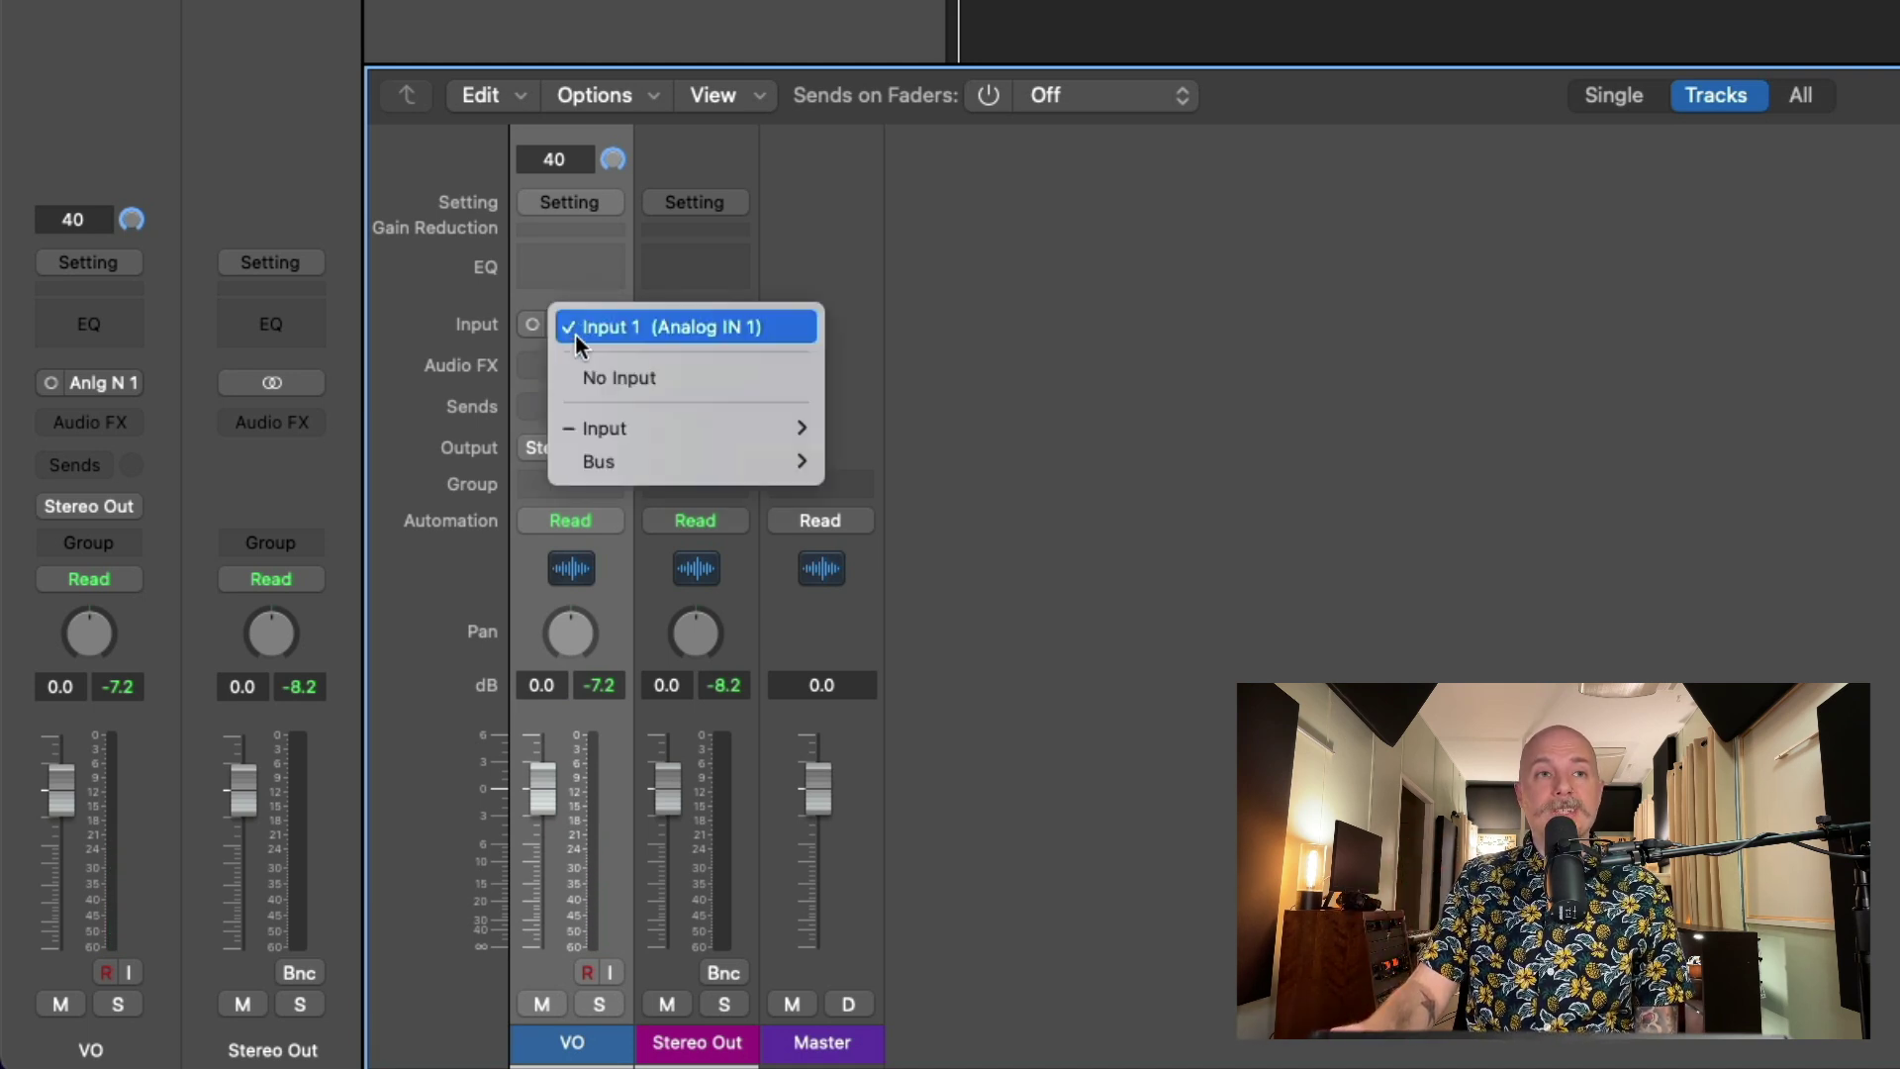
mouse_move(584, 428)
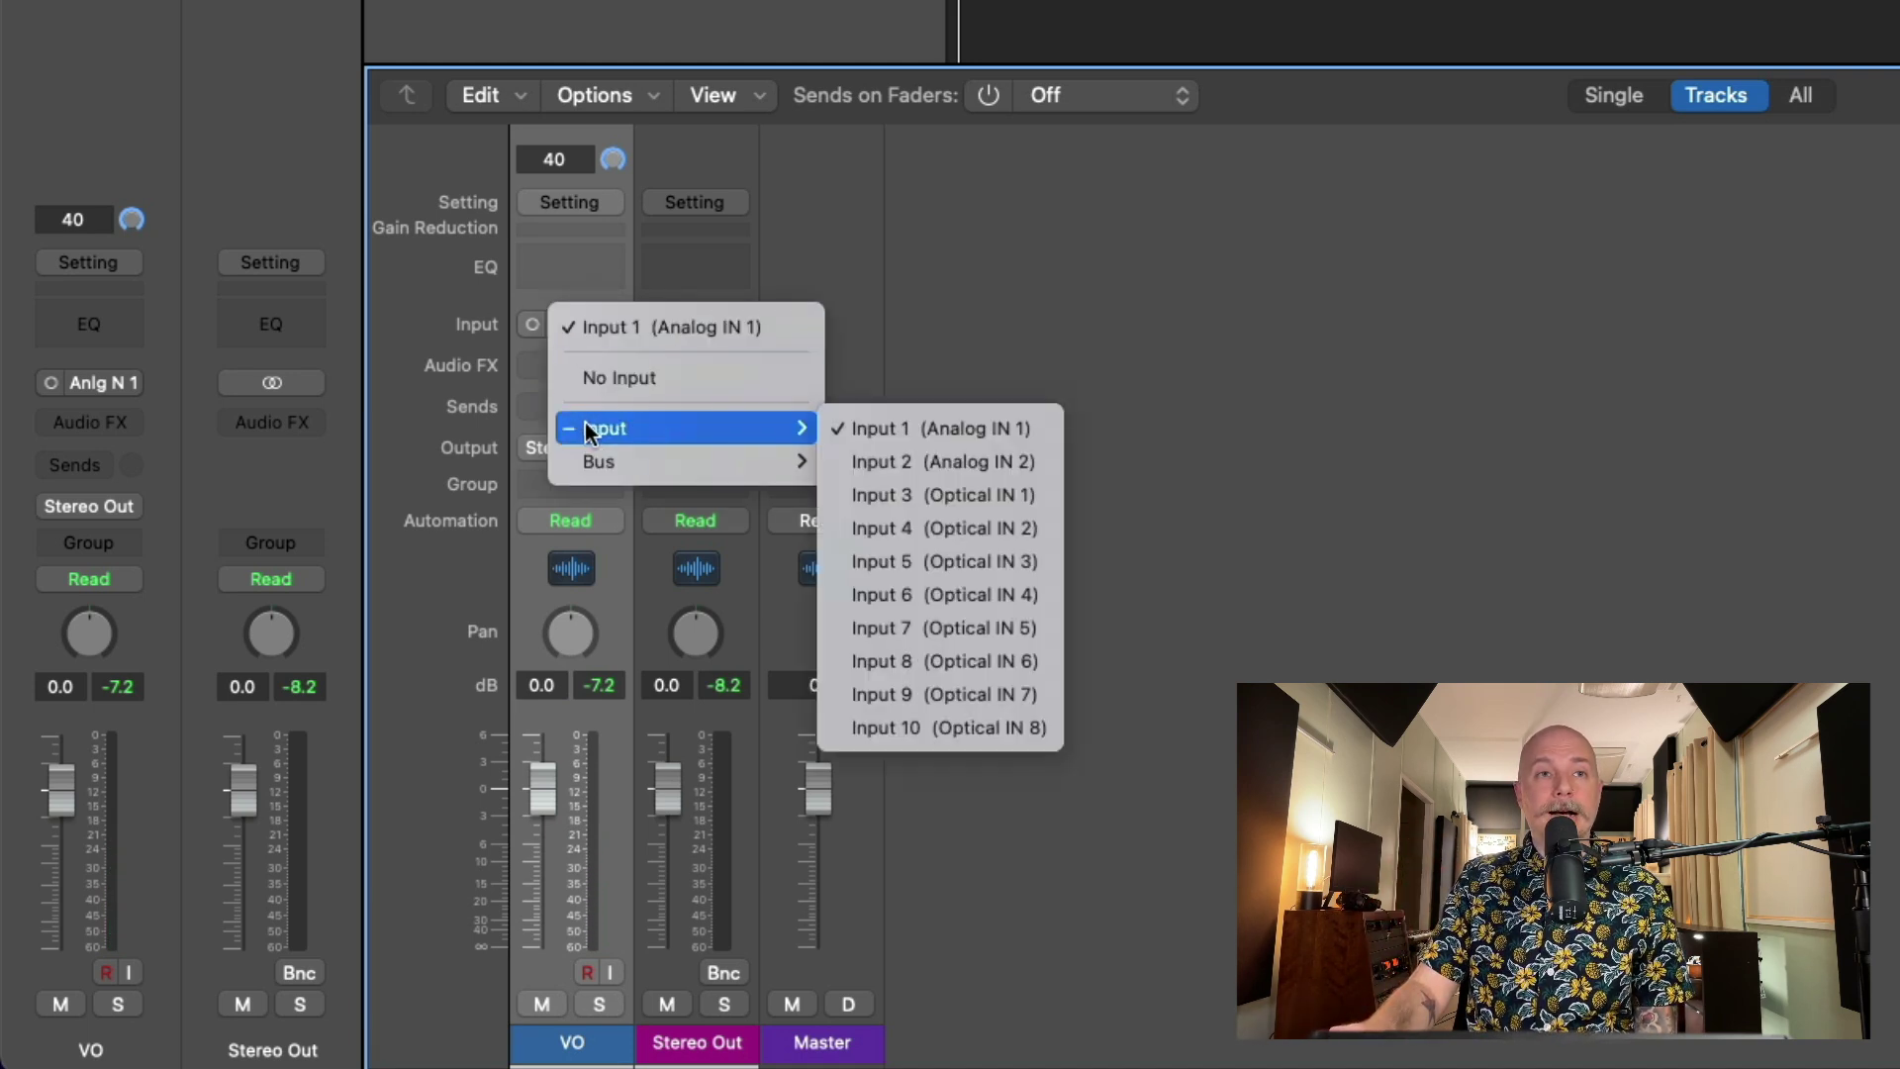
left_click(876, 432)
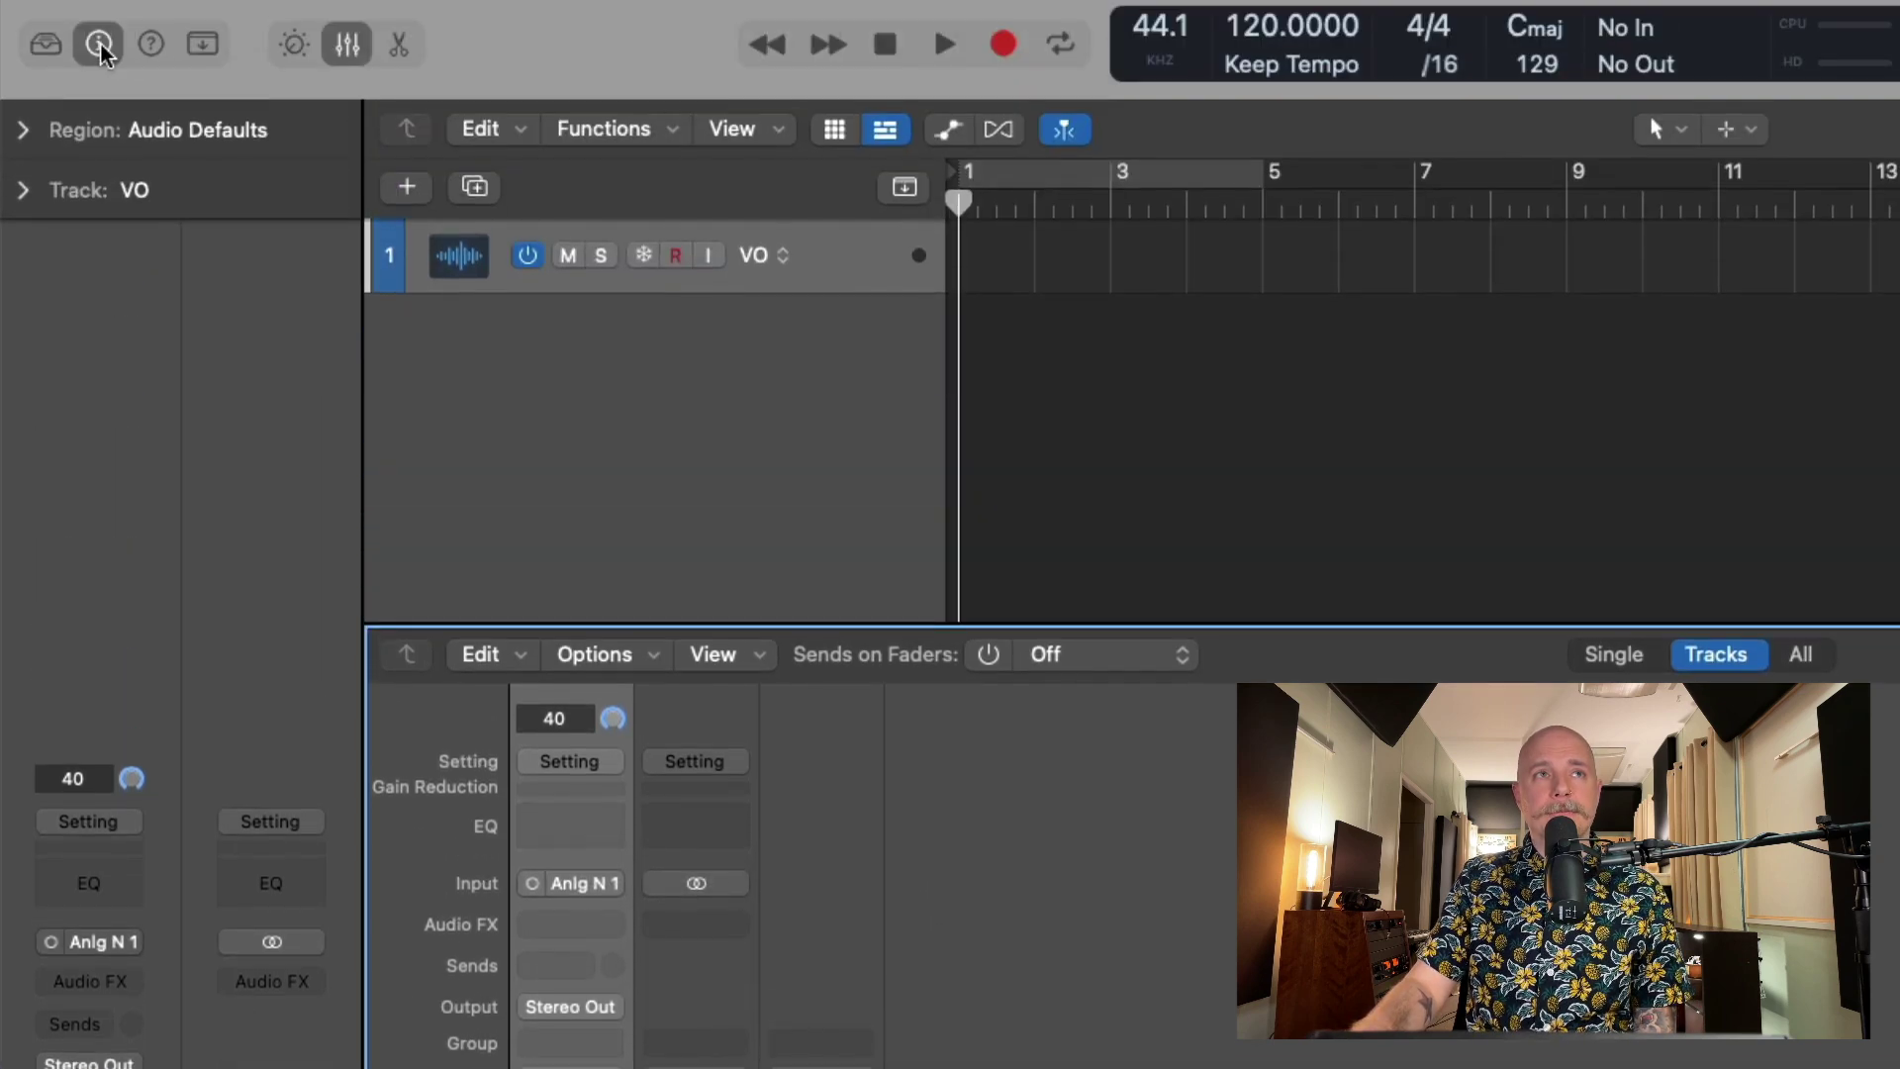
Confirm the VO input stays on Analog IN 1 and disarm recording on the VO channel.
left_click(98, 44)
left_click(98, 44)
left_click(348, 49)
left_click(348, 49)
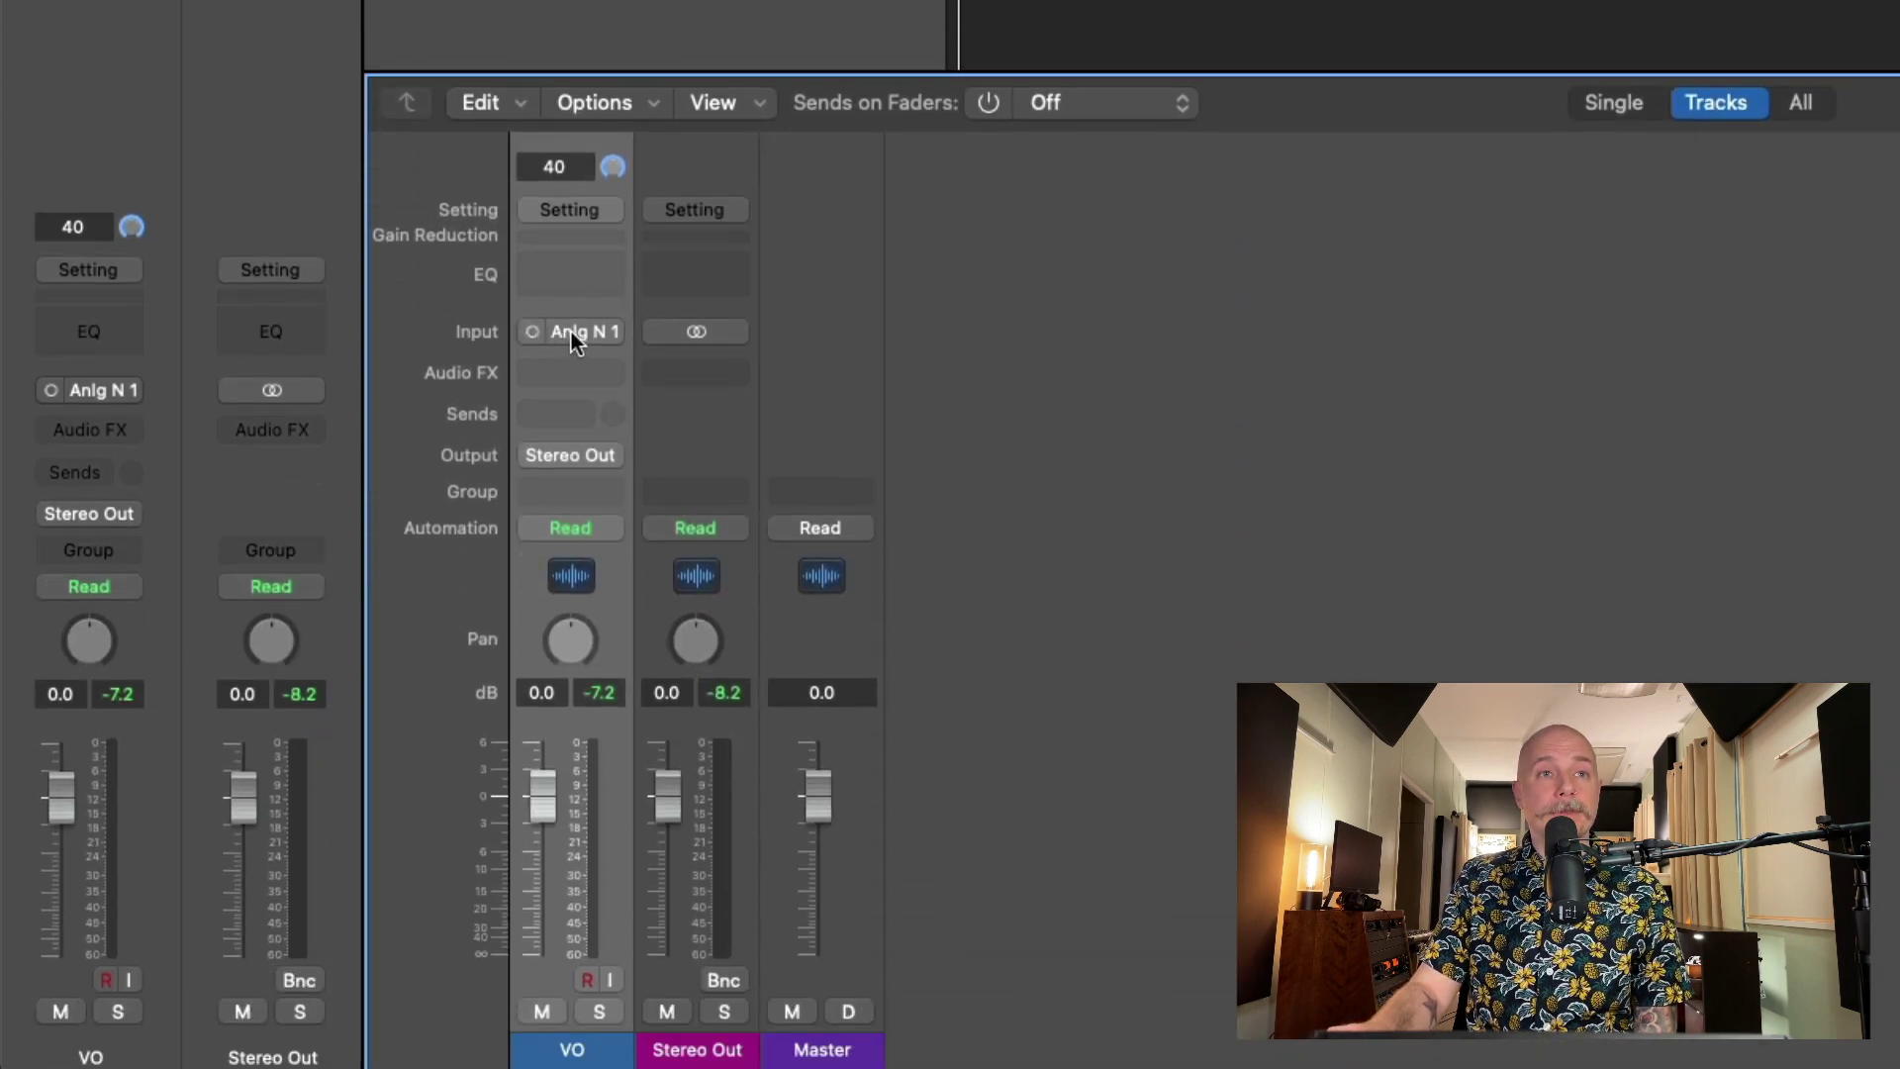
left_click(574, 334)
mouse_move(700, 428)
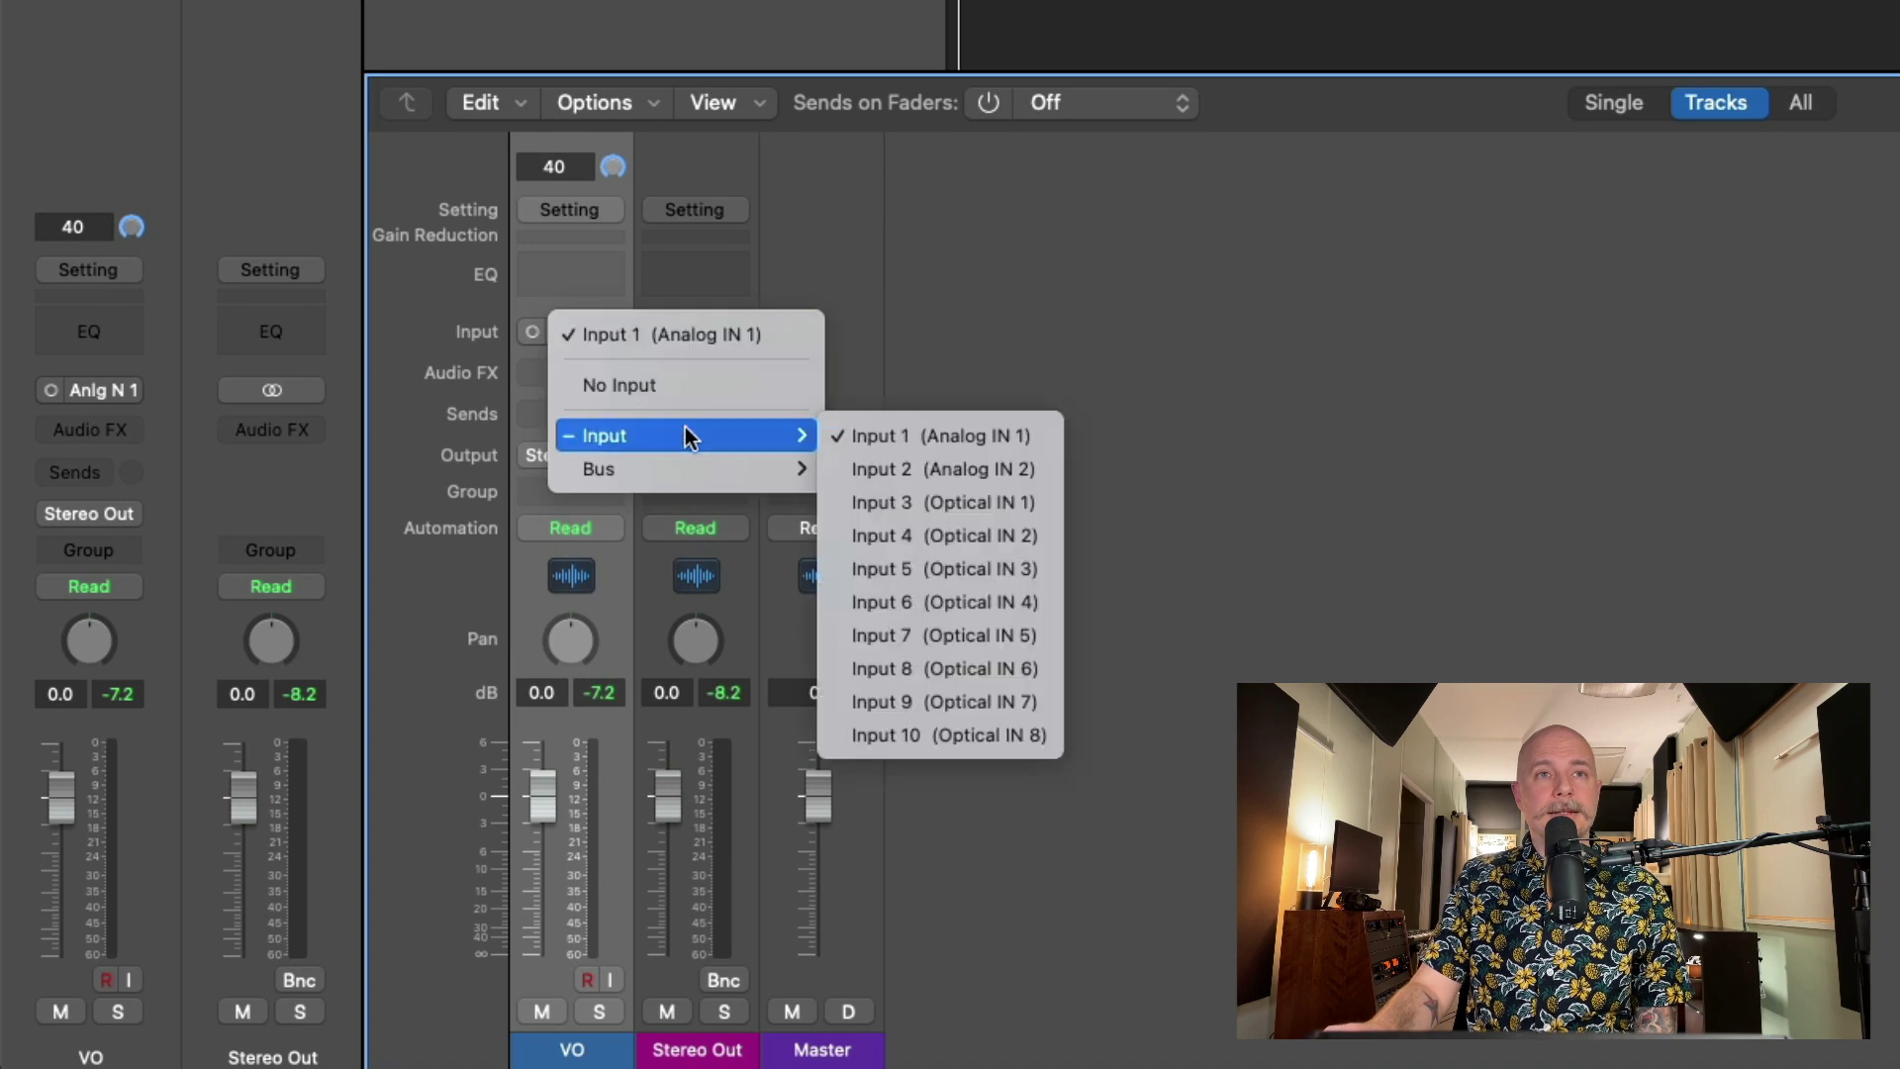
left_click(955, 345)
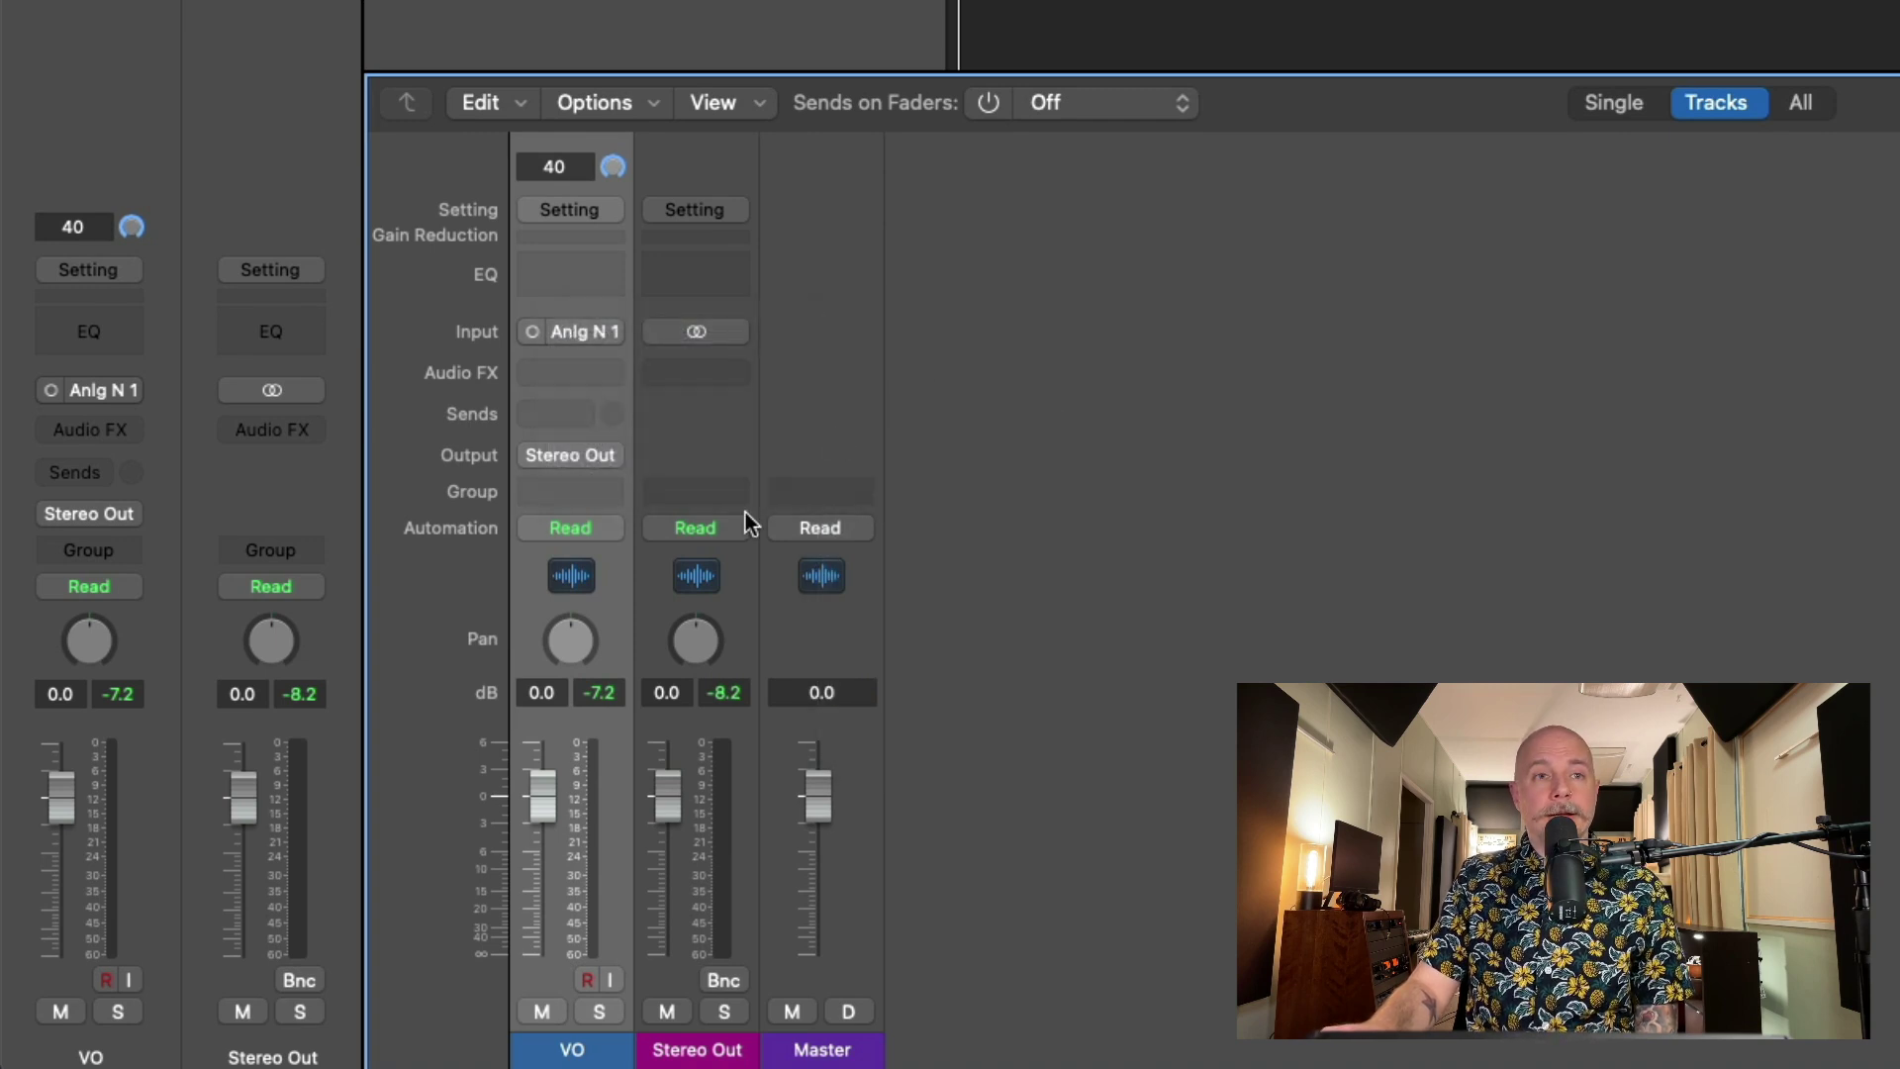
left_click(586, 978)
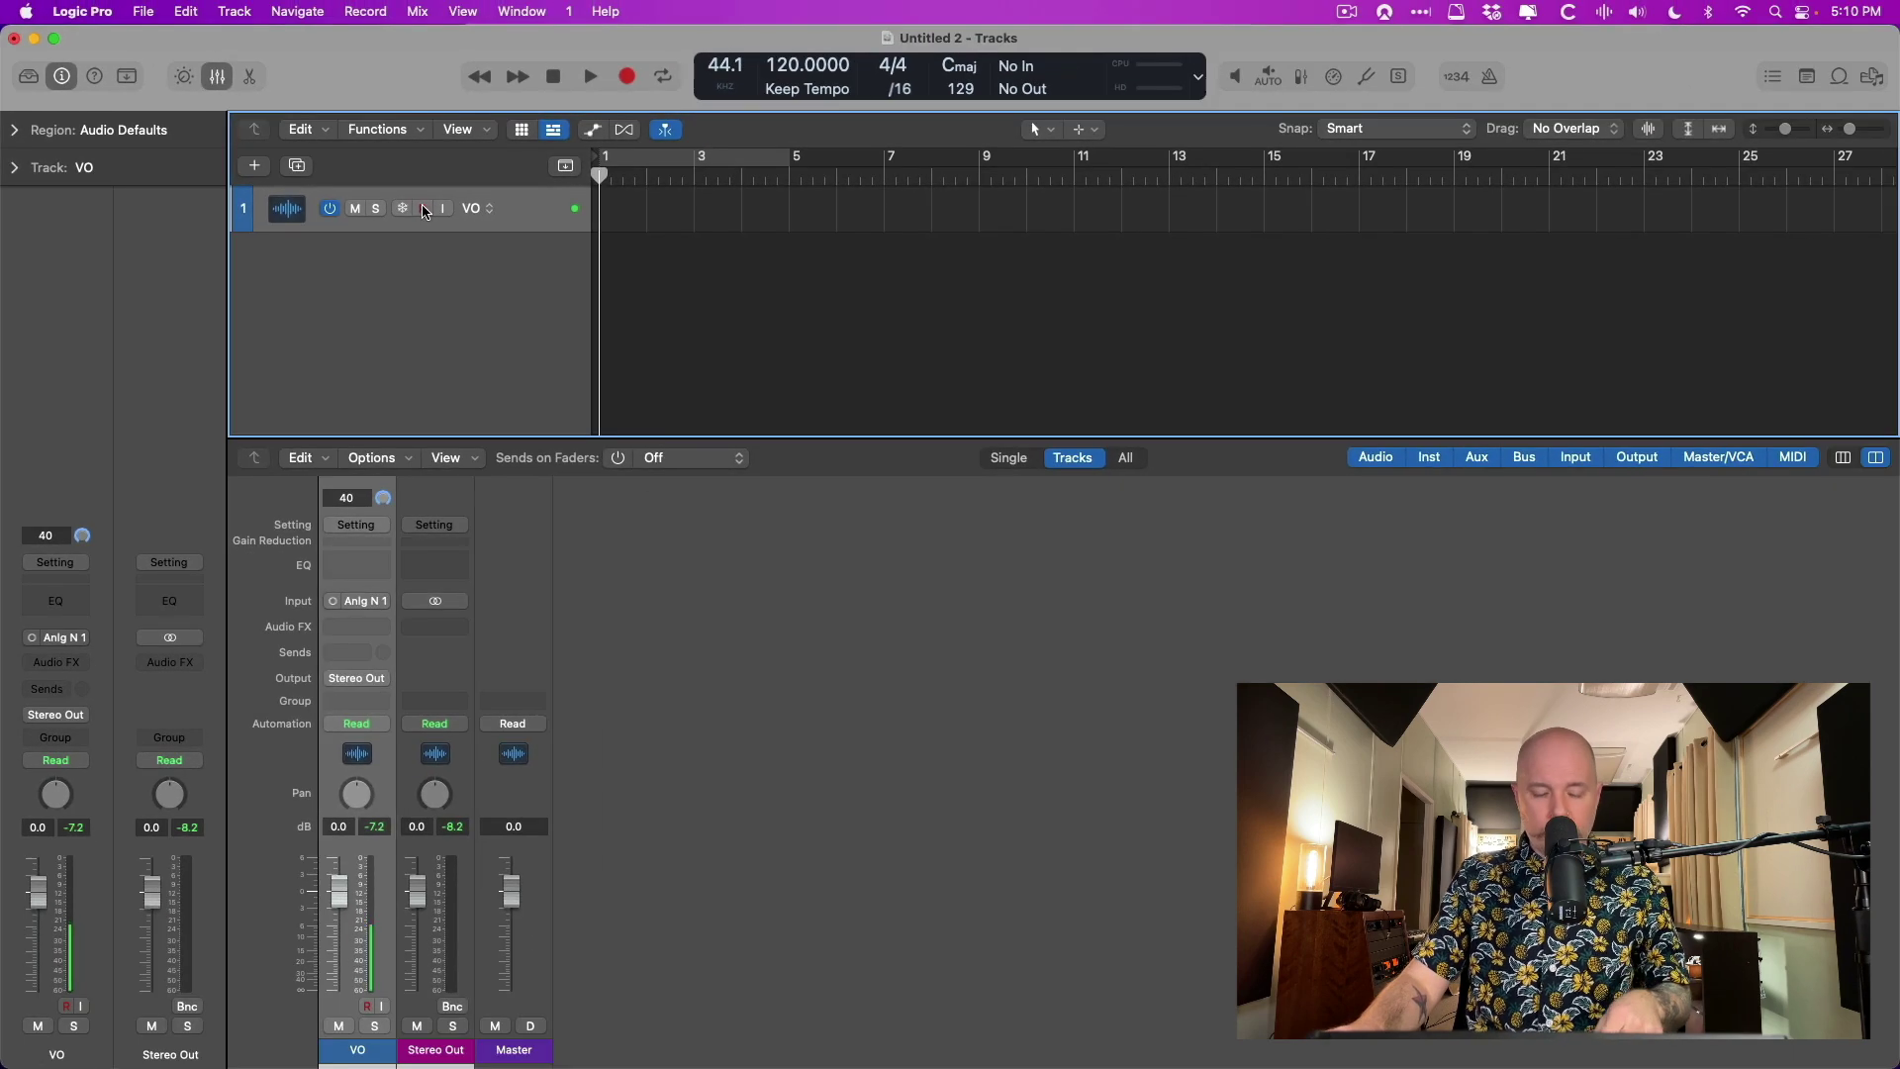
Hide the mixer with X and switch over to Apogee Control 2.
key("x")
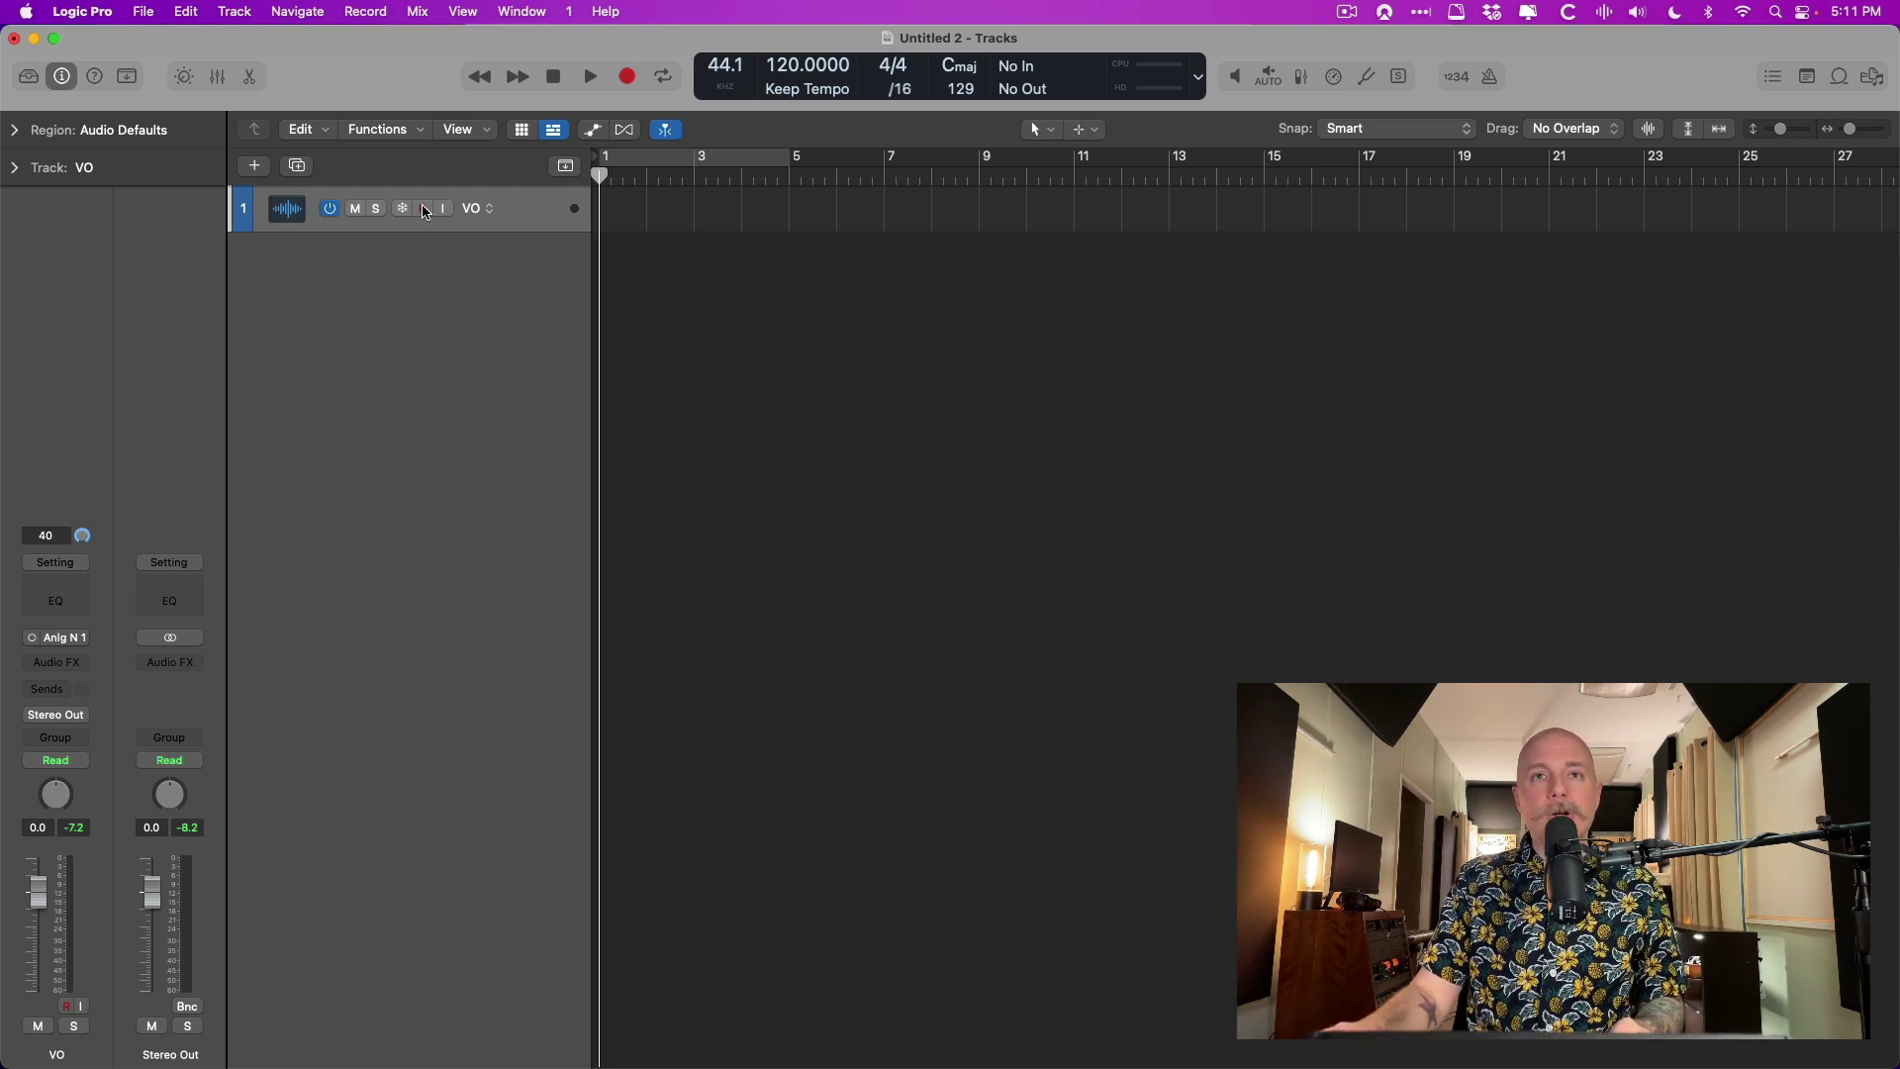
key("super+Tab")
Raise the Analog IN 1 monitor fader in Apogee Control 2 to 0.0 dB.
left_click(928, 540)
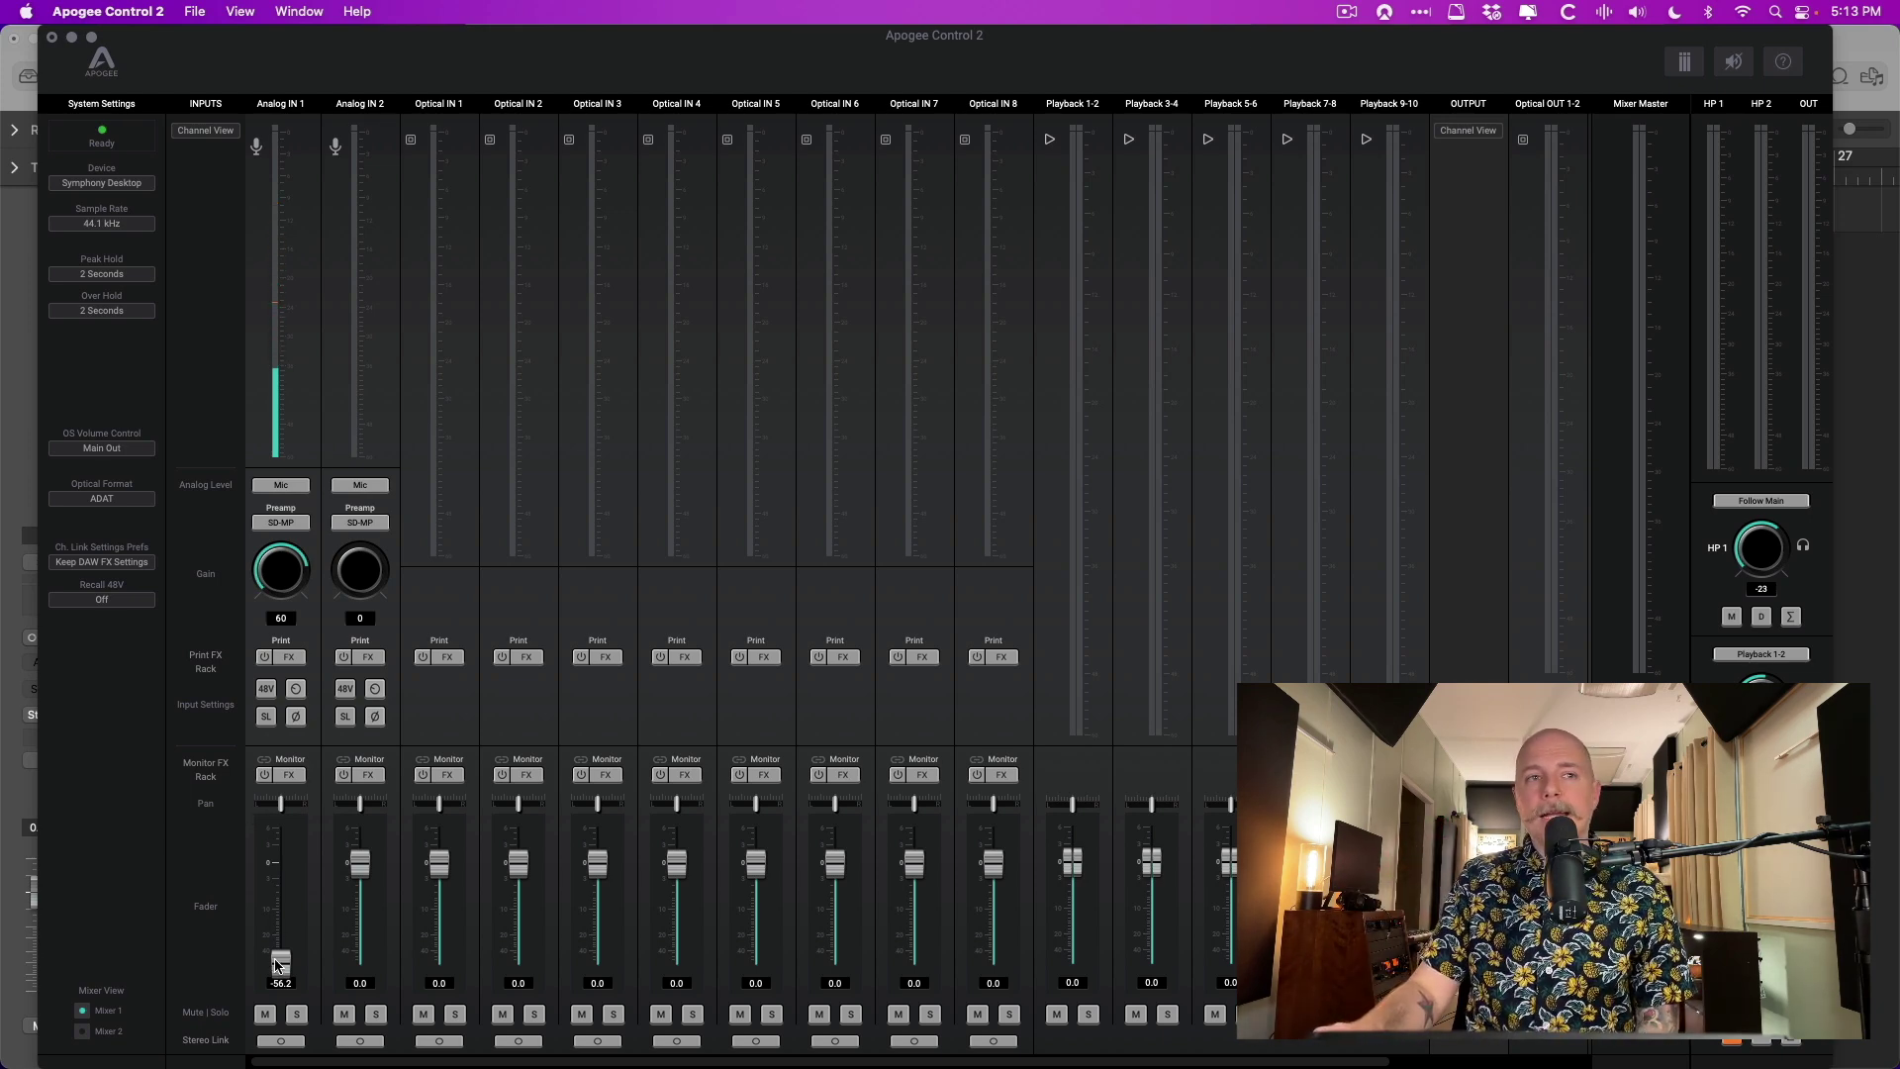
left_click_drag(281, 959, 285, 869)
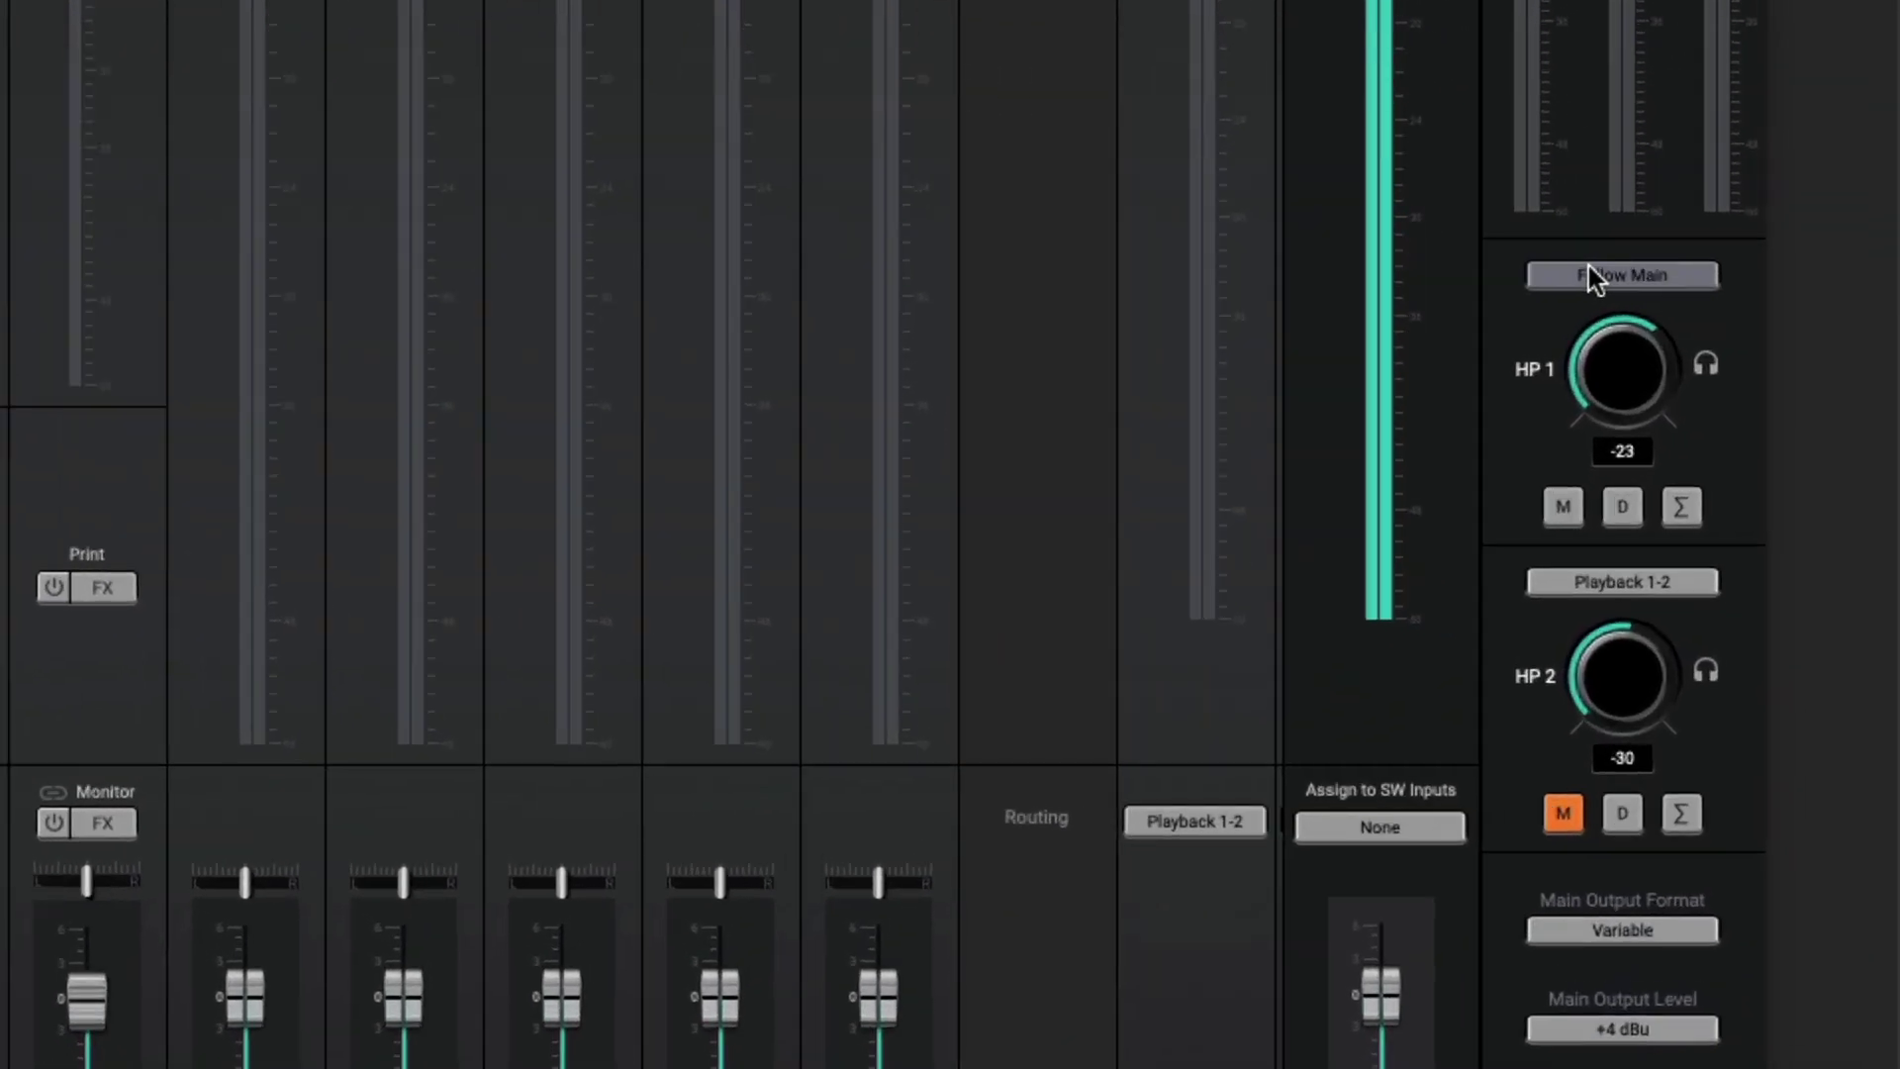
Feed Mixer 1 to headphone output HP 1, then switch back to Logic Pro.
left_click(1588, 267)
mouse_move(1587, 371)
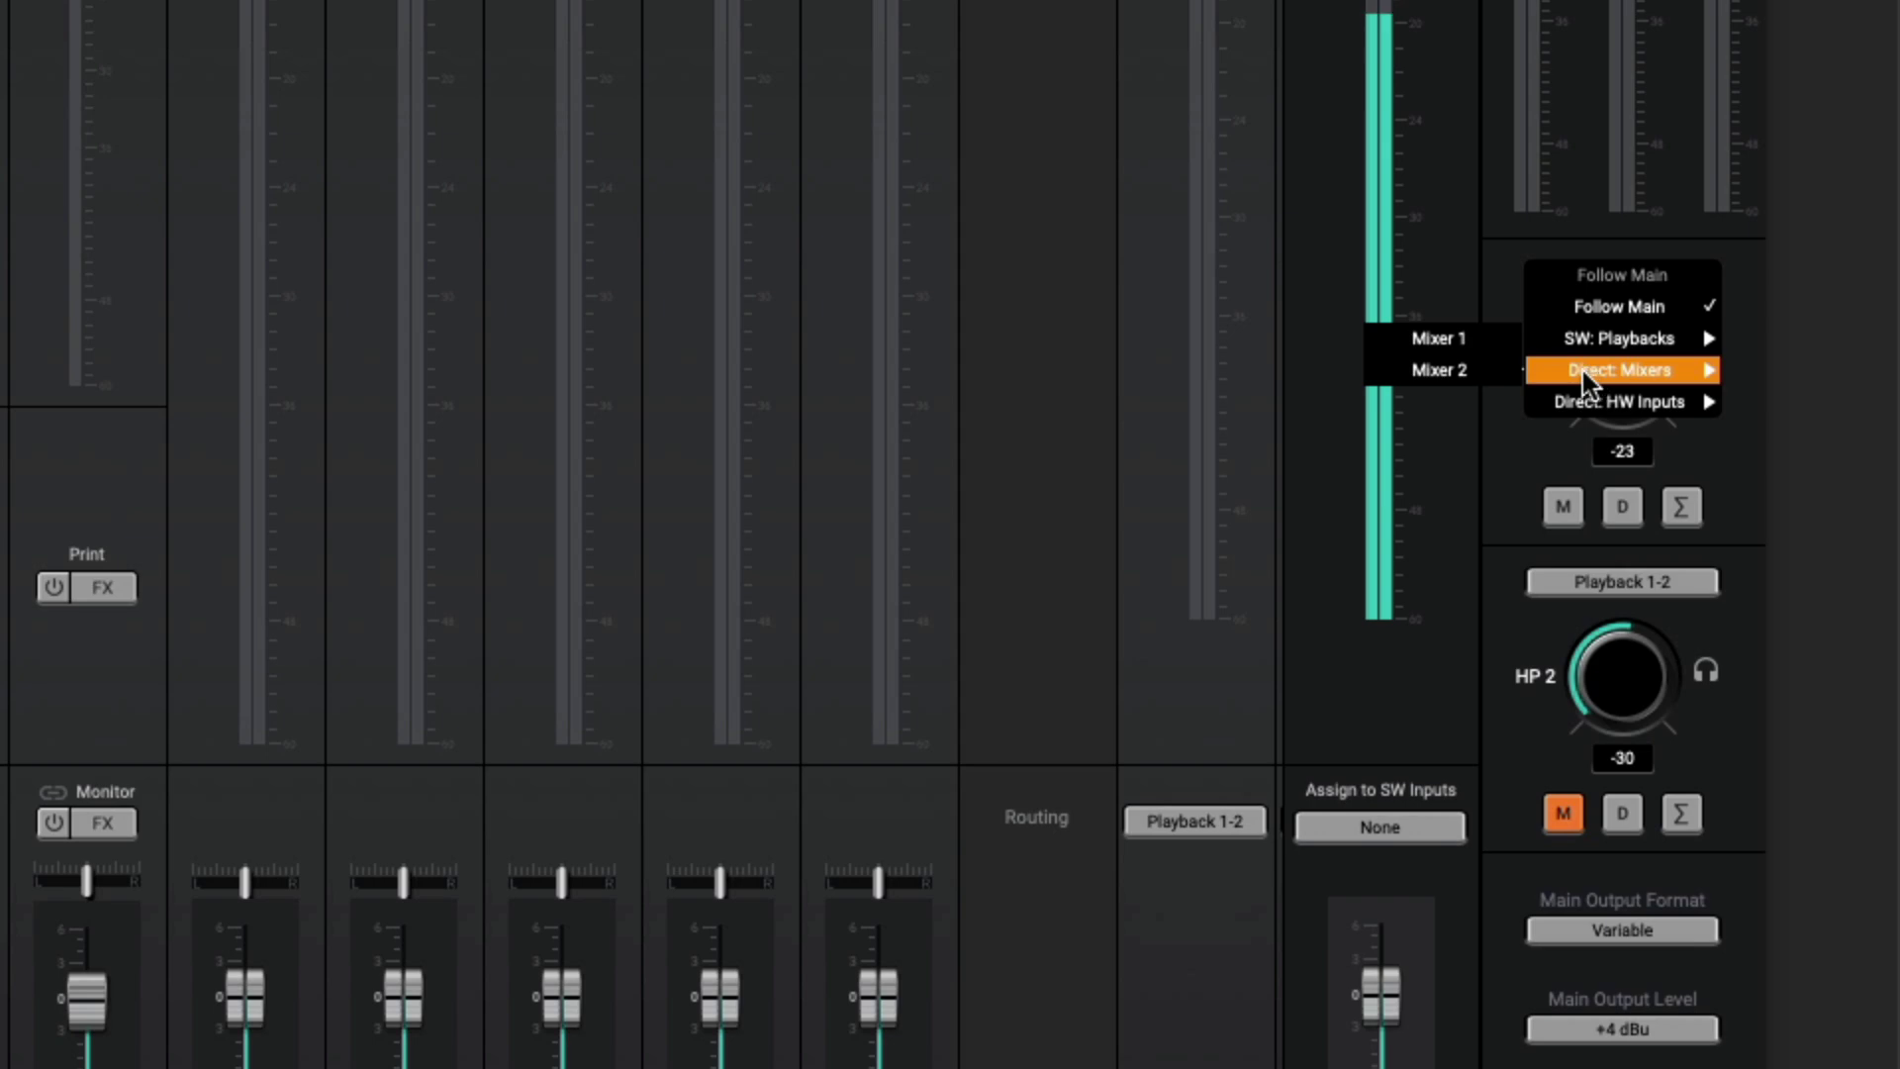
left_click(1457, 346)
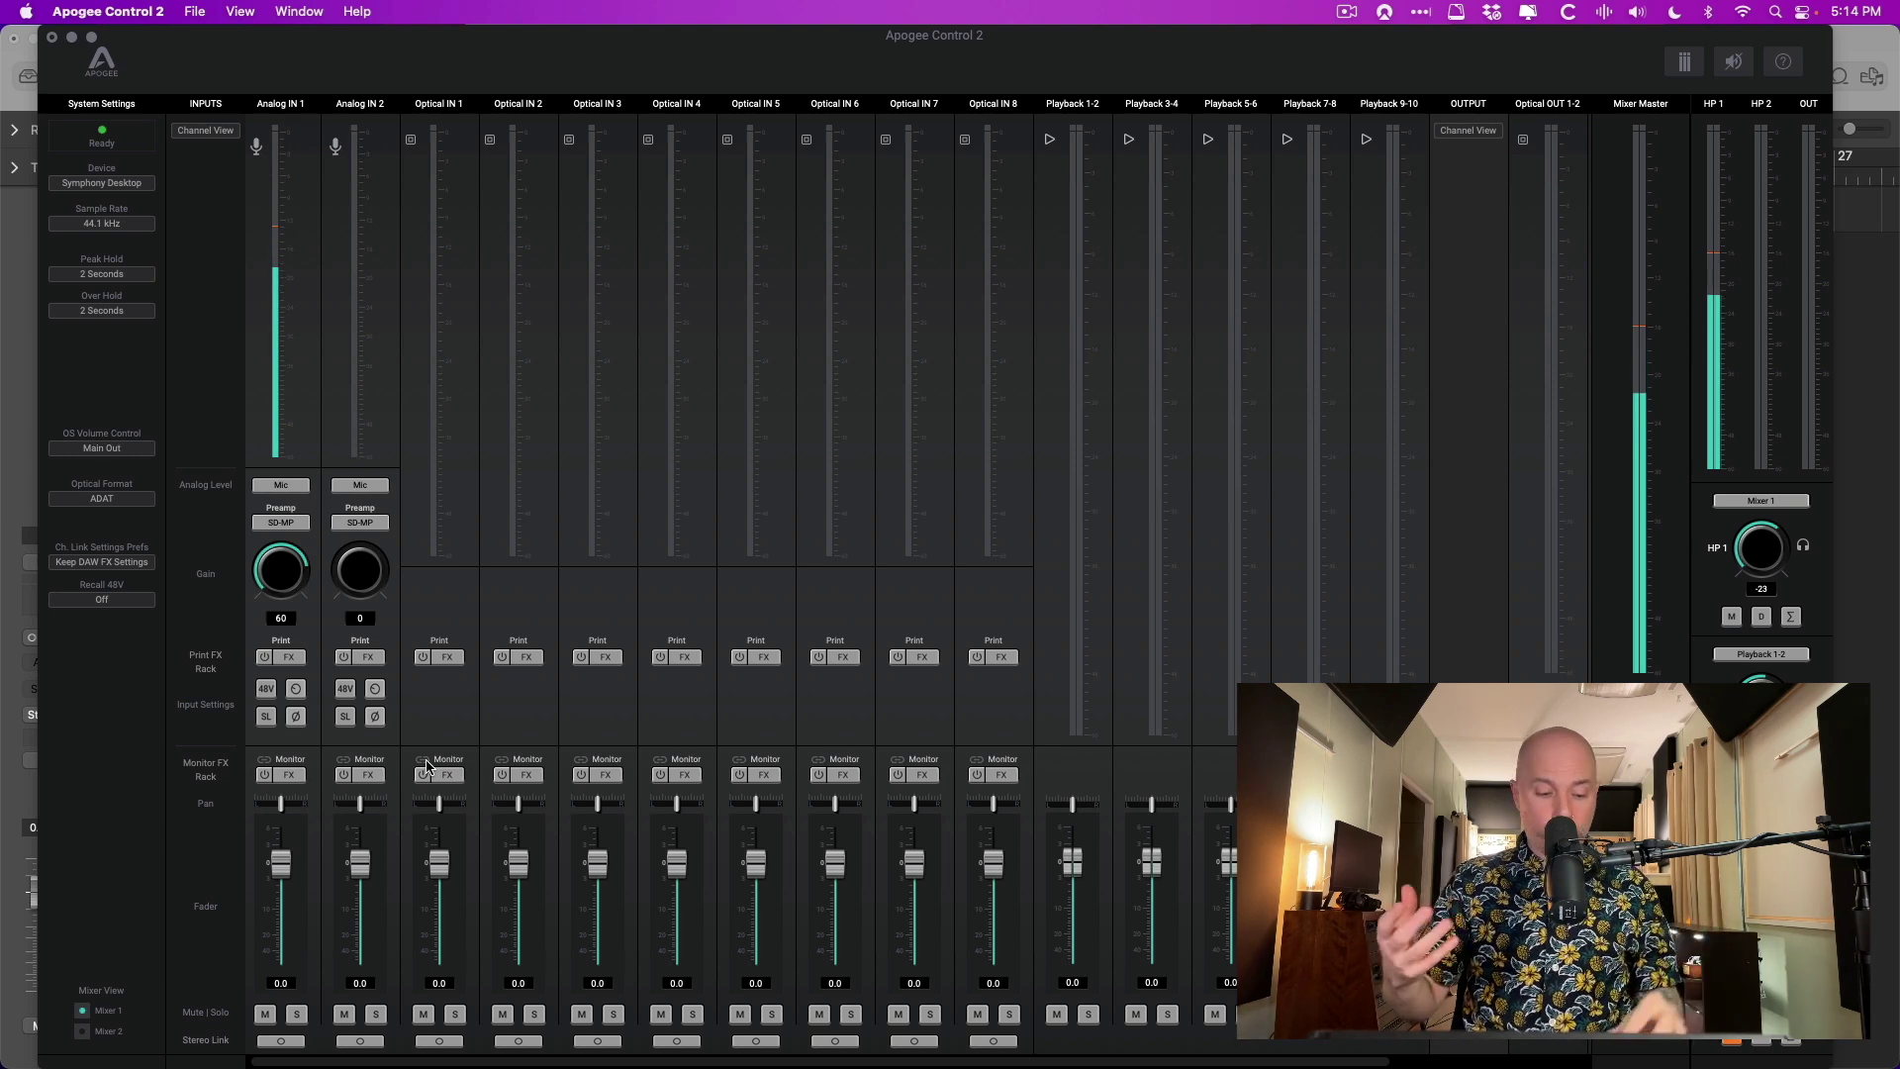
key("super+Tab")
key("super+Tab")
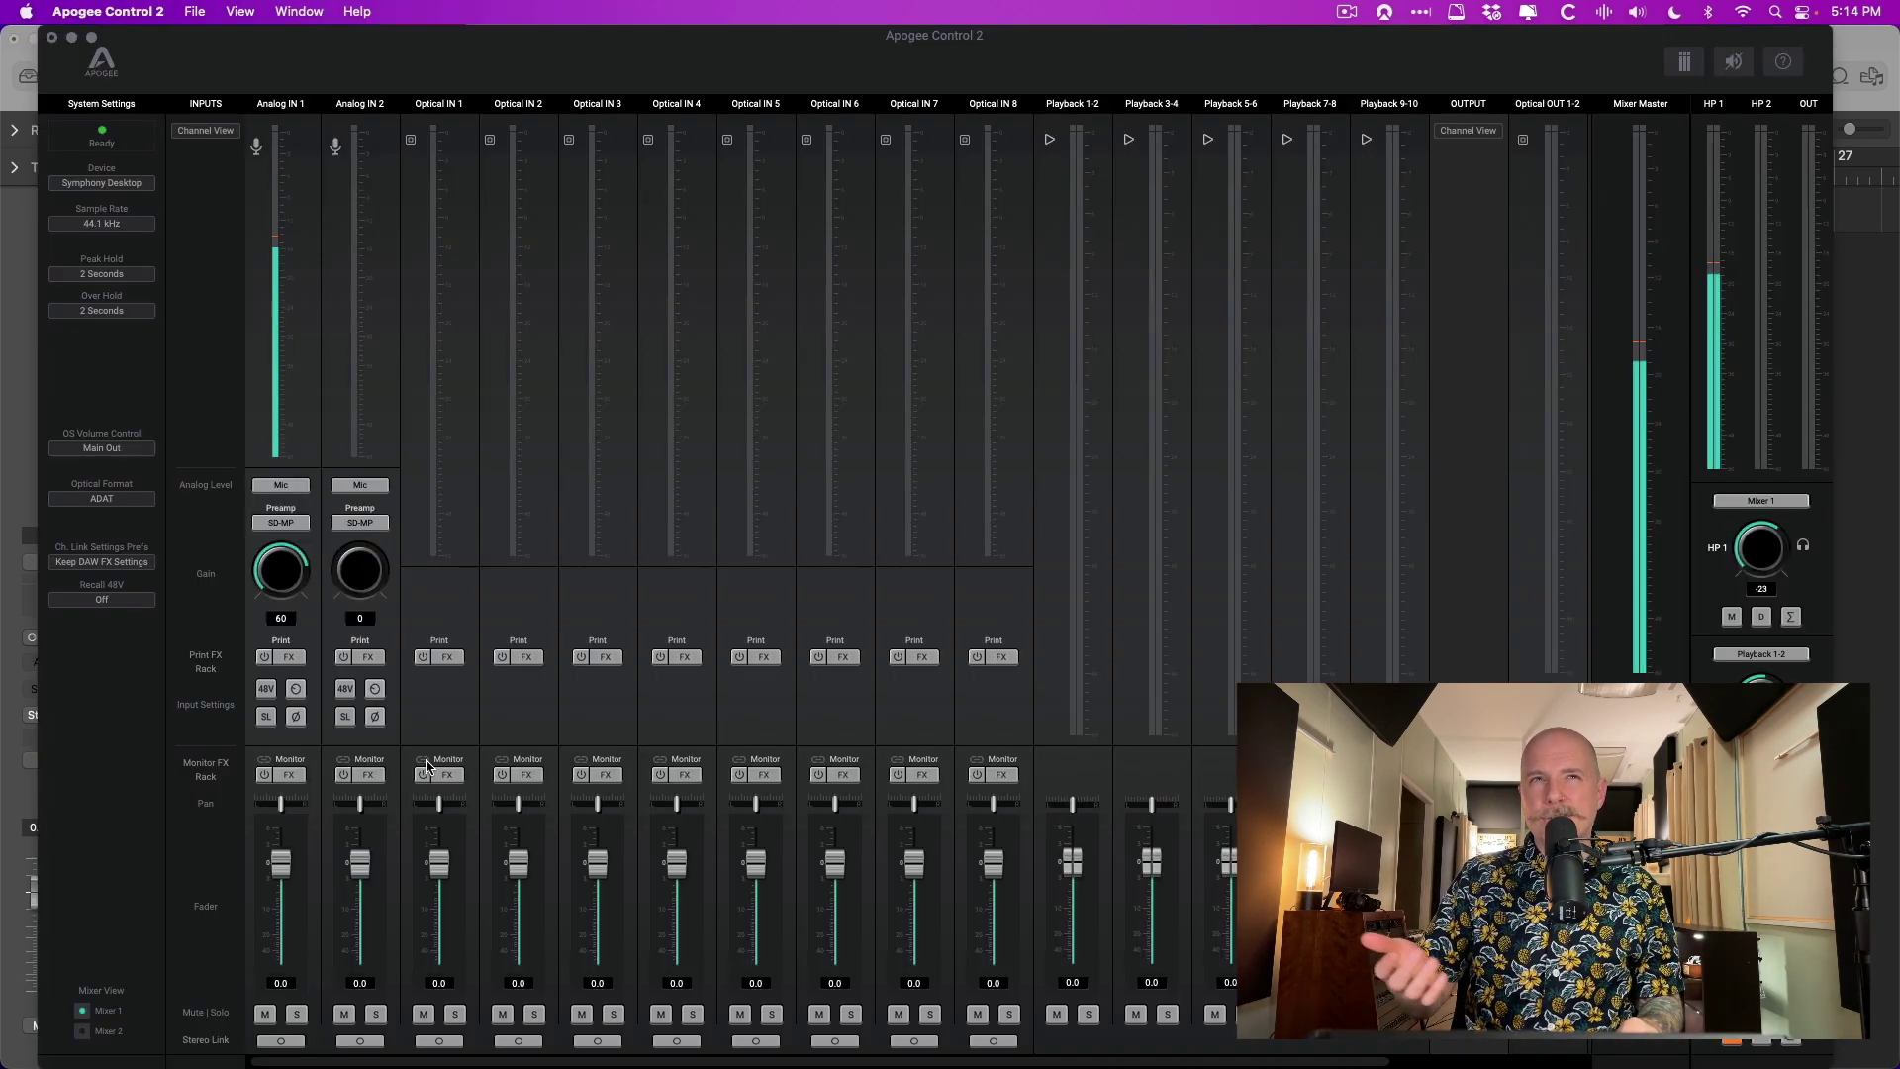
key("super+Tab")
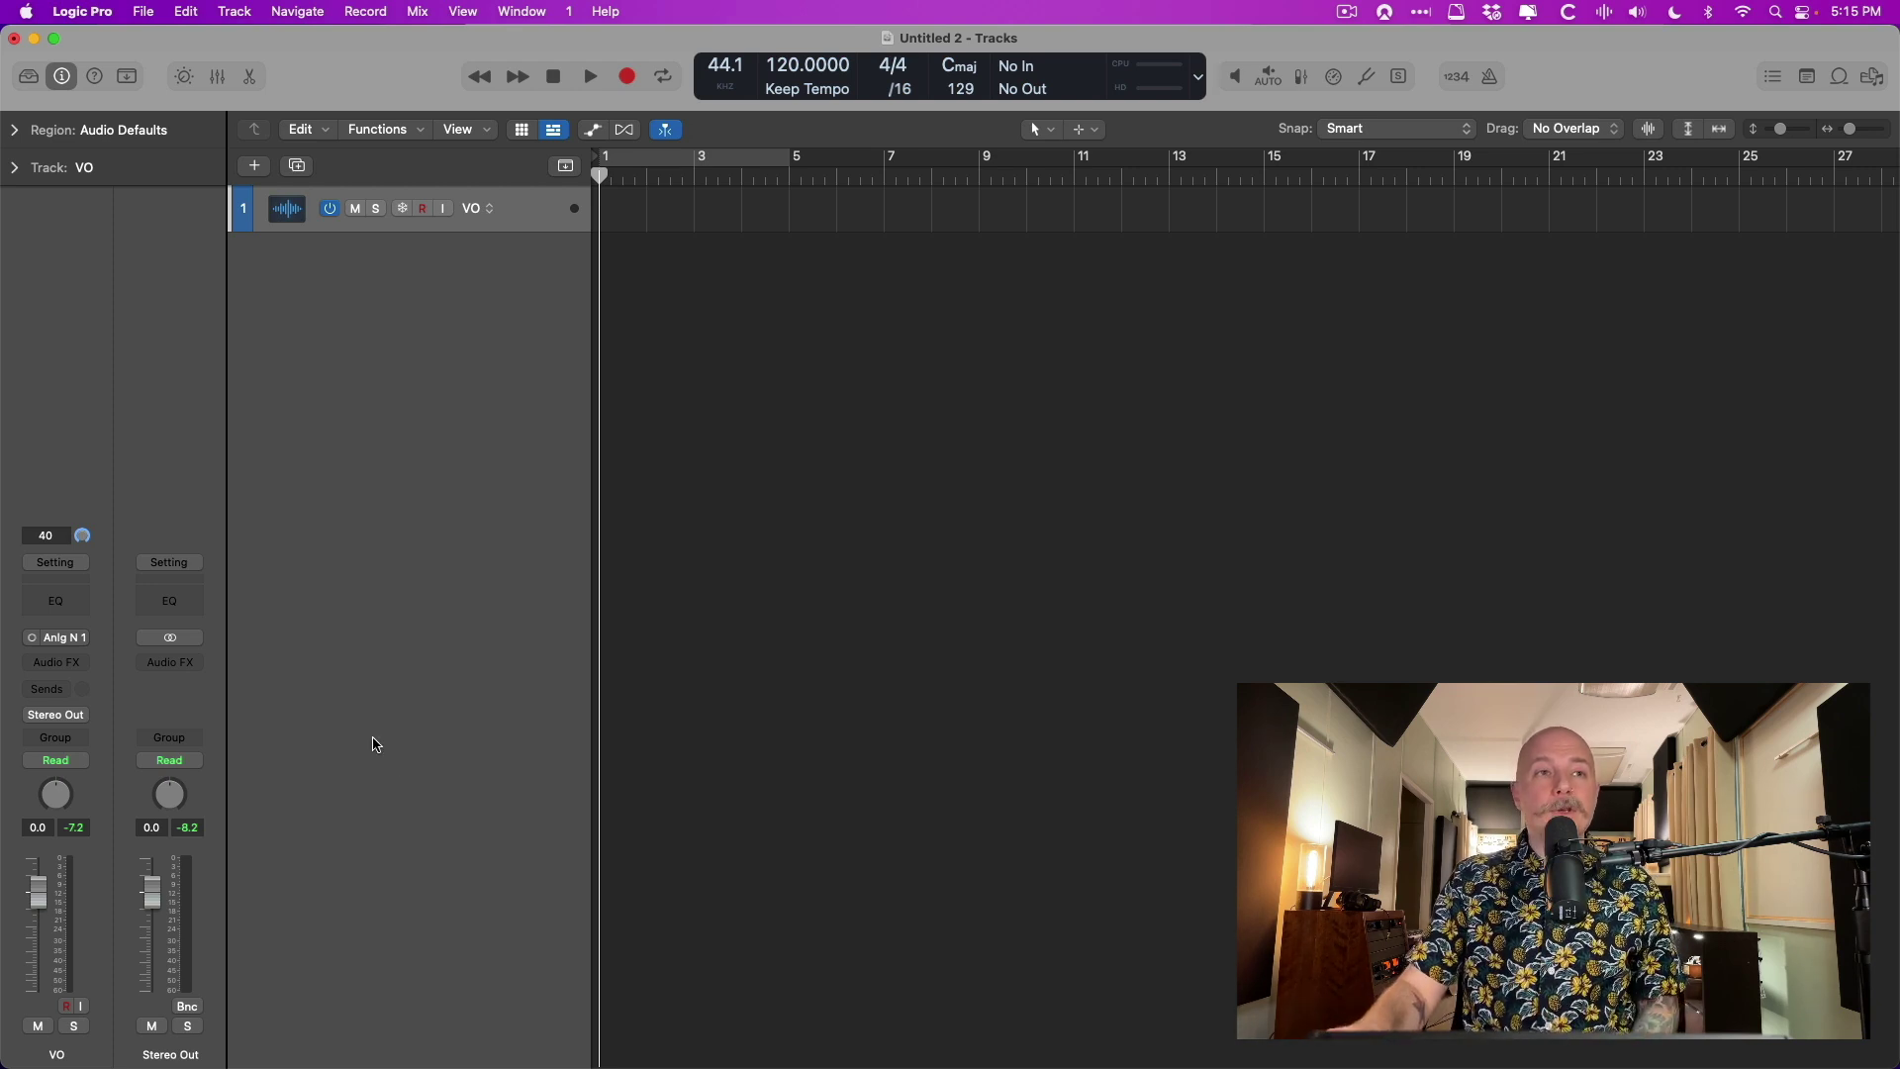
Add Channel EQ and Compressor to the VO channel, closing both plugin windows.
left_click(70, 613)
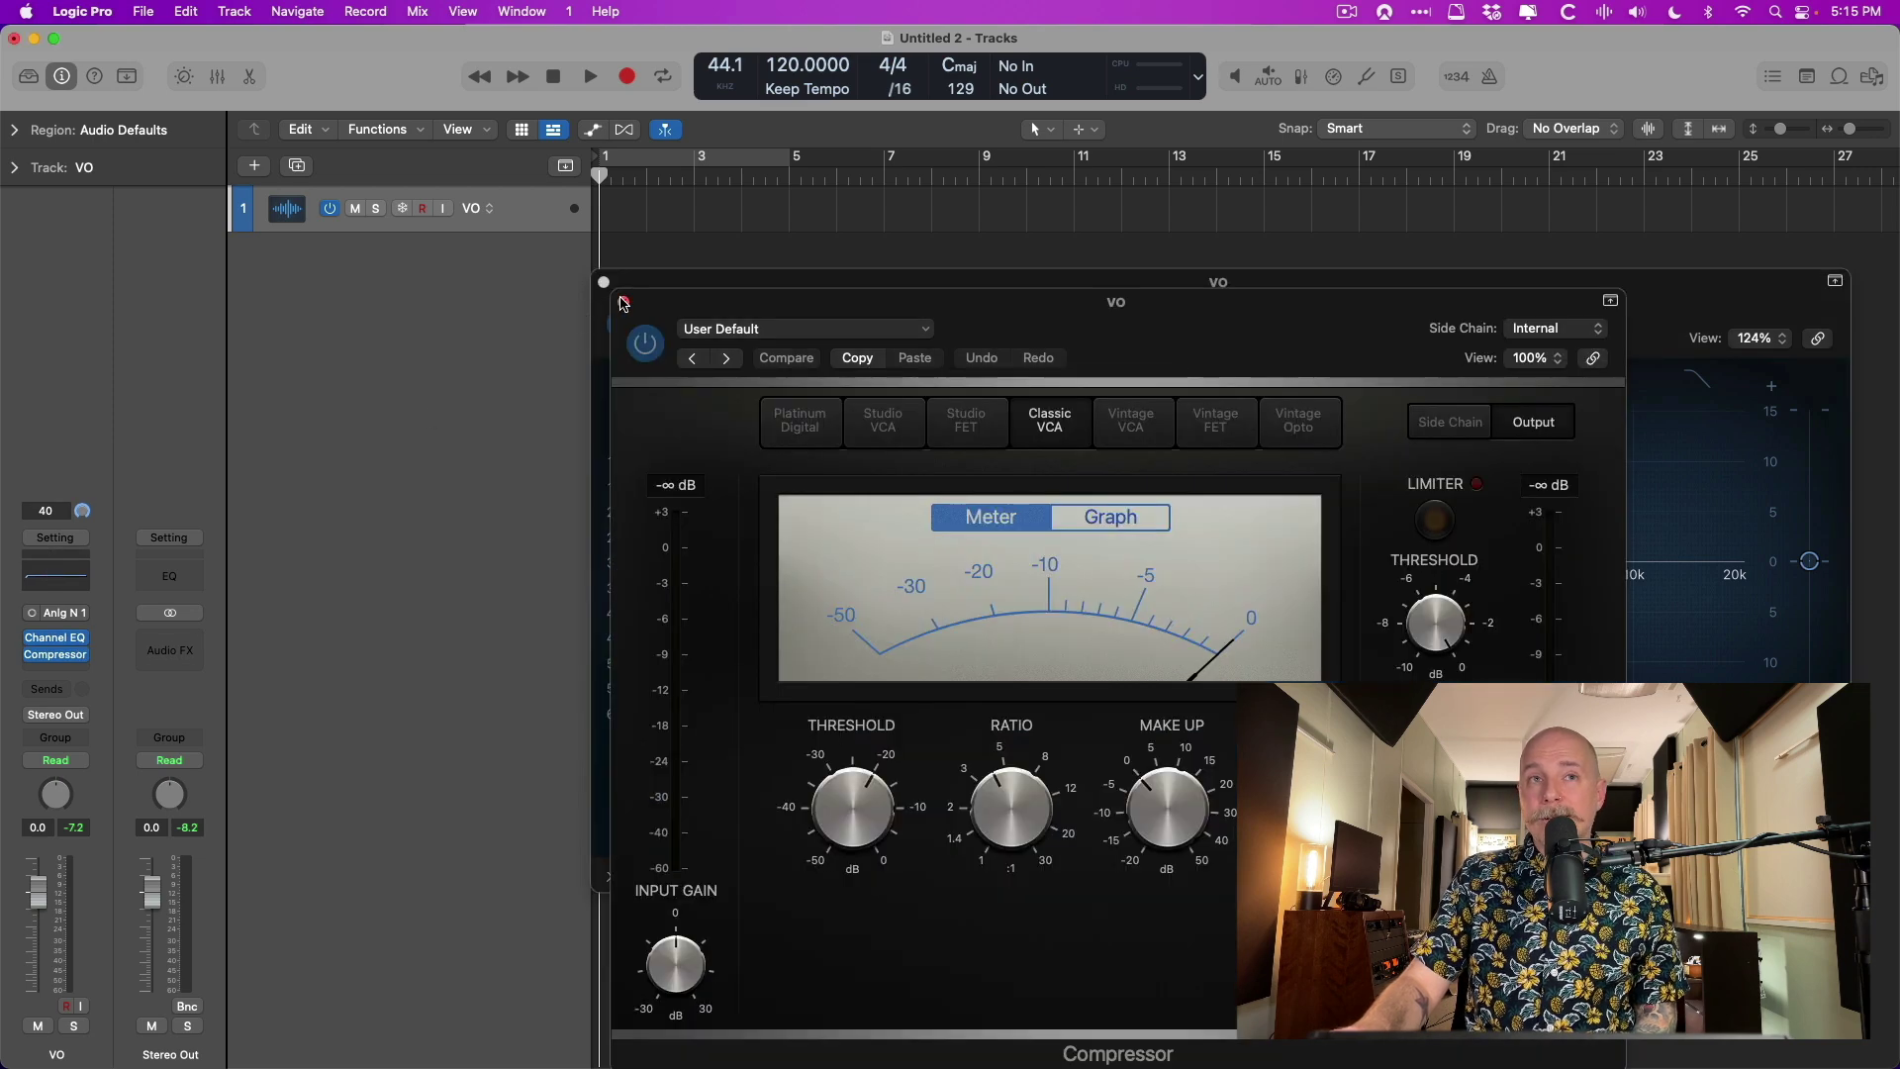
left_click(622, 302)
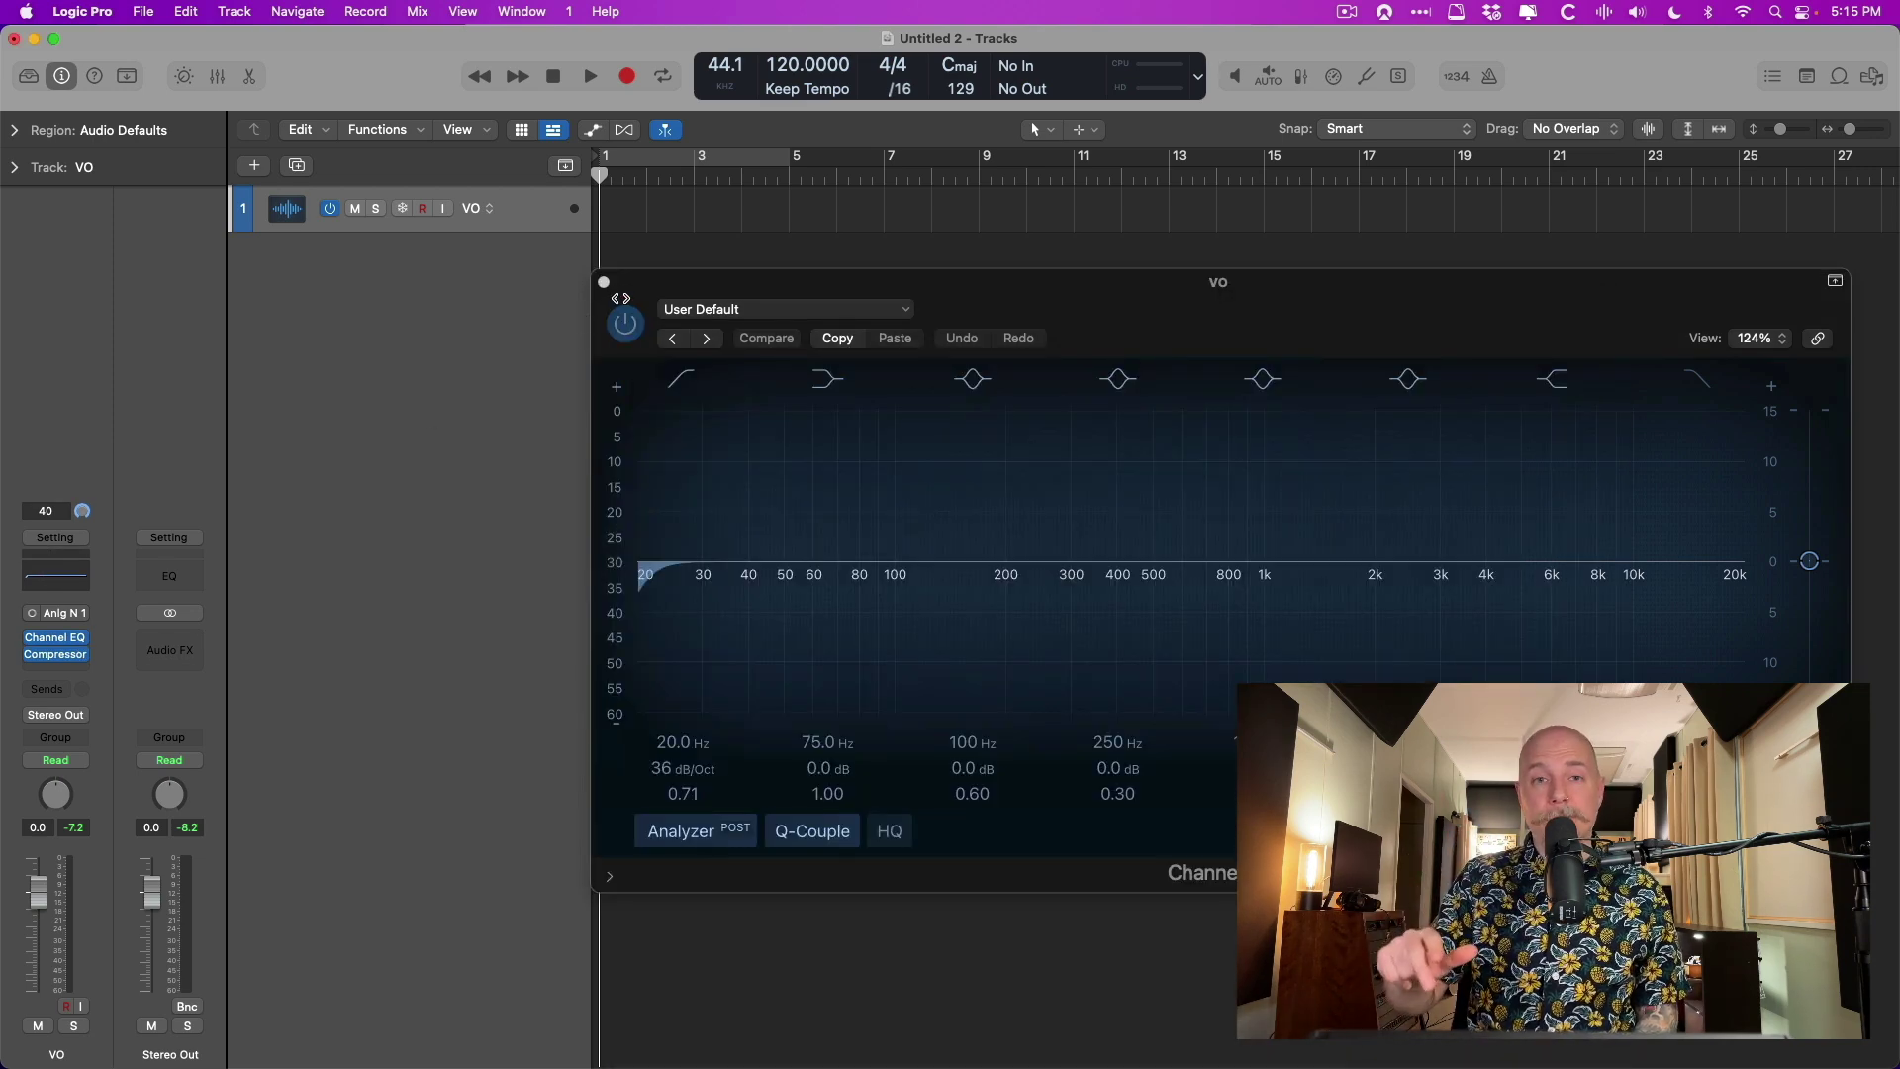
left_click(601, 284)
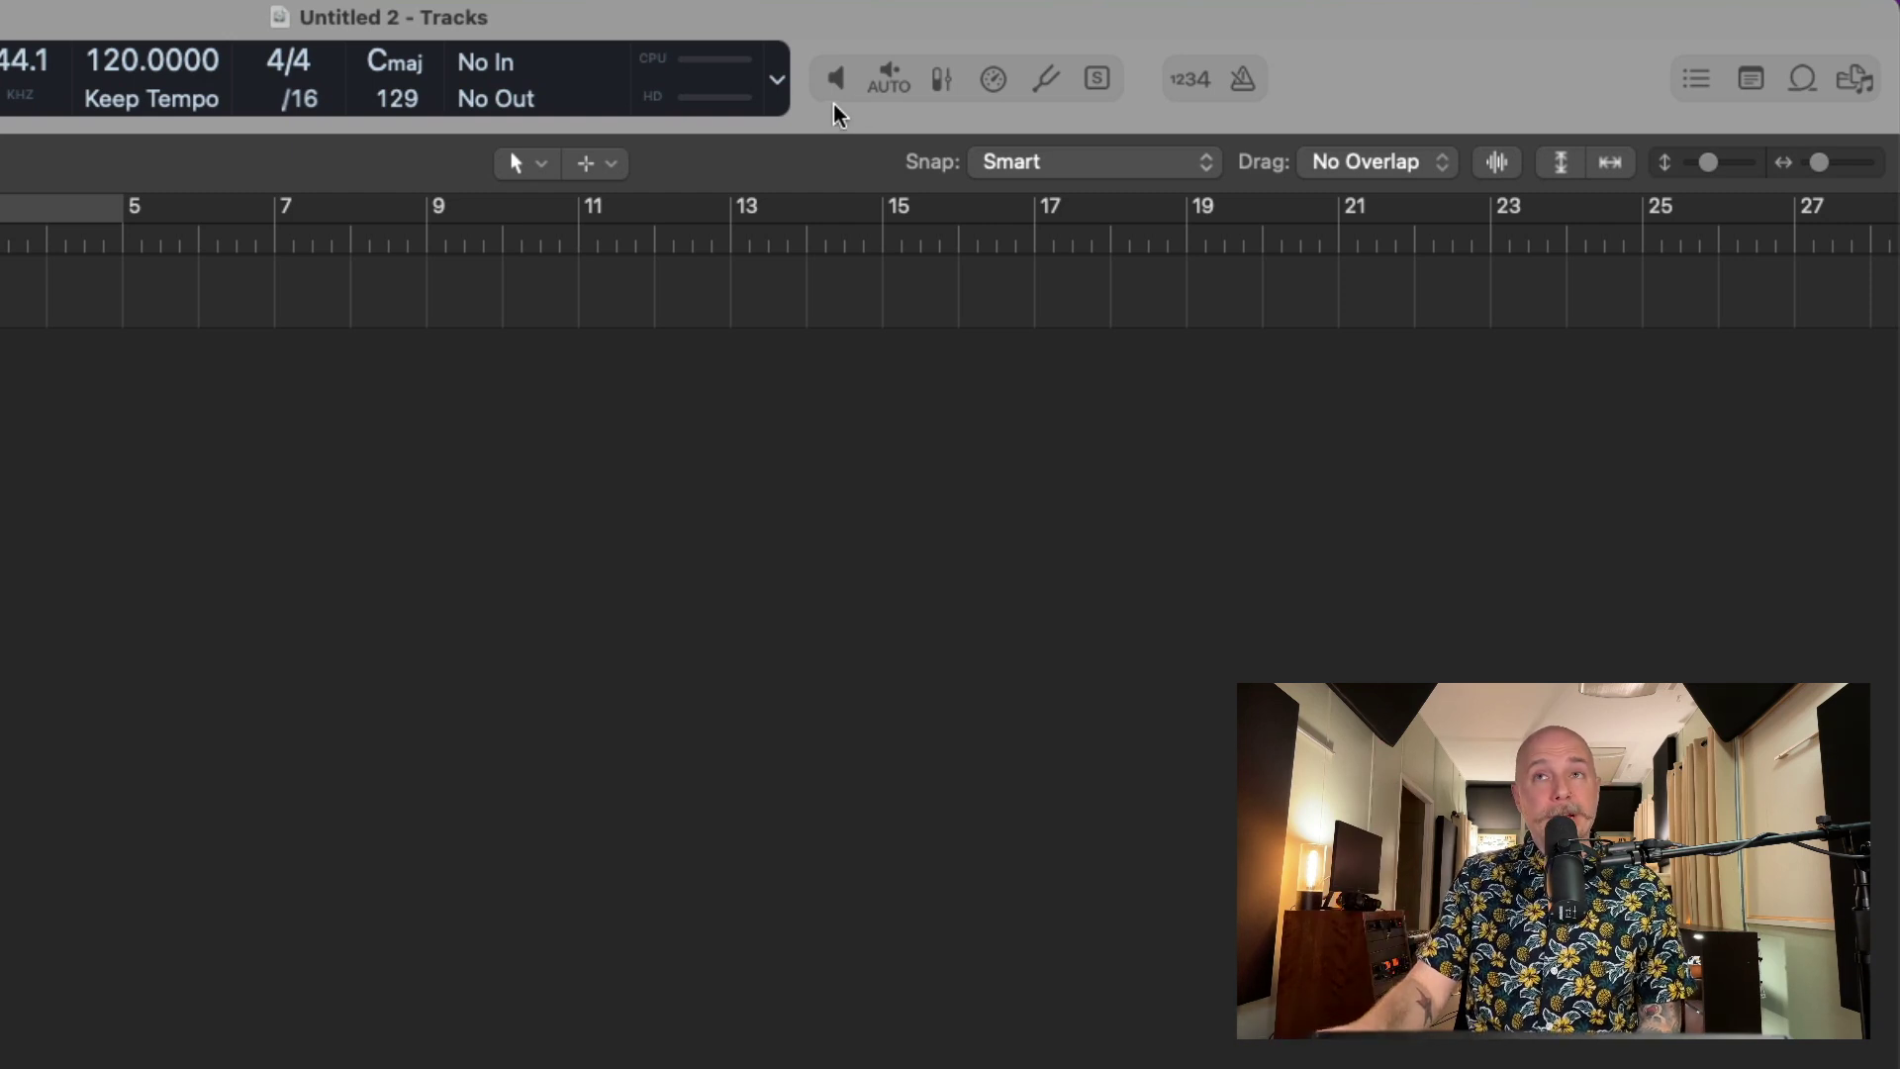
right_click(1338, 78)
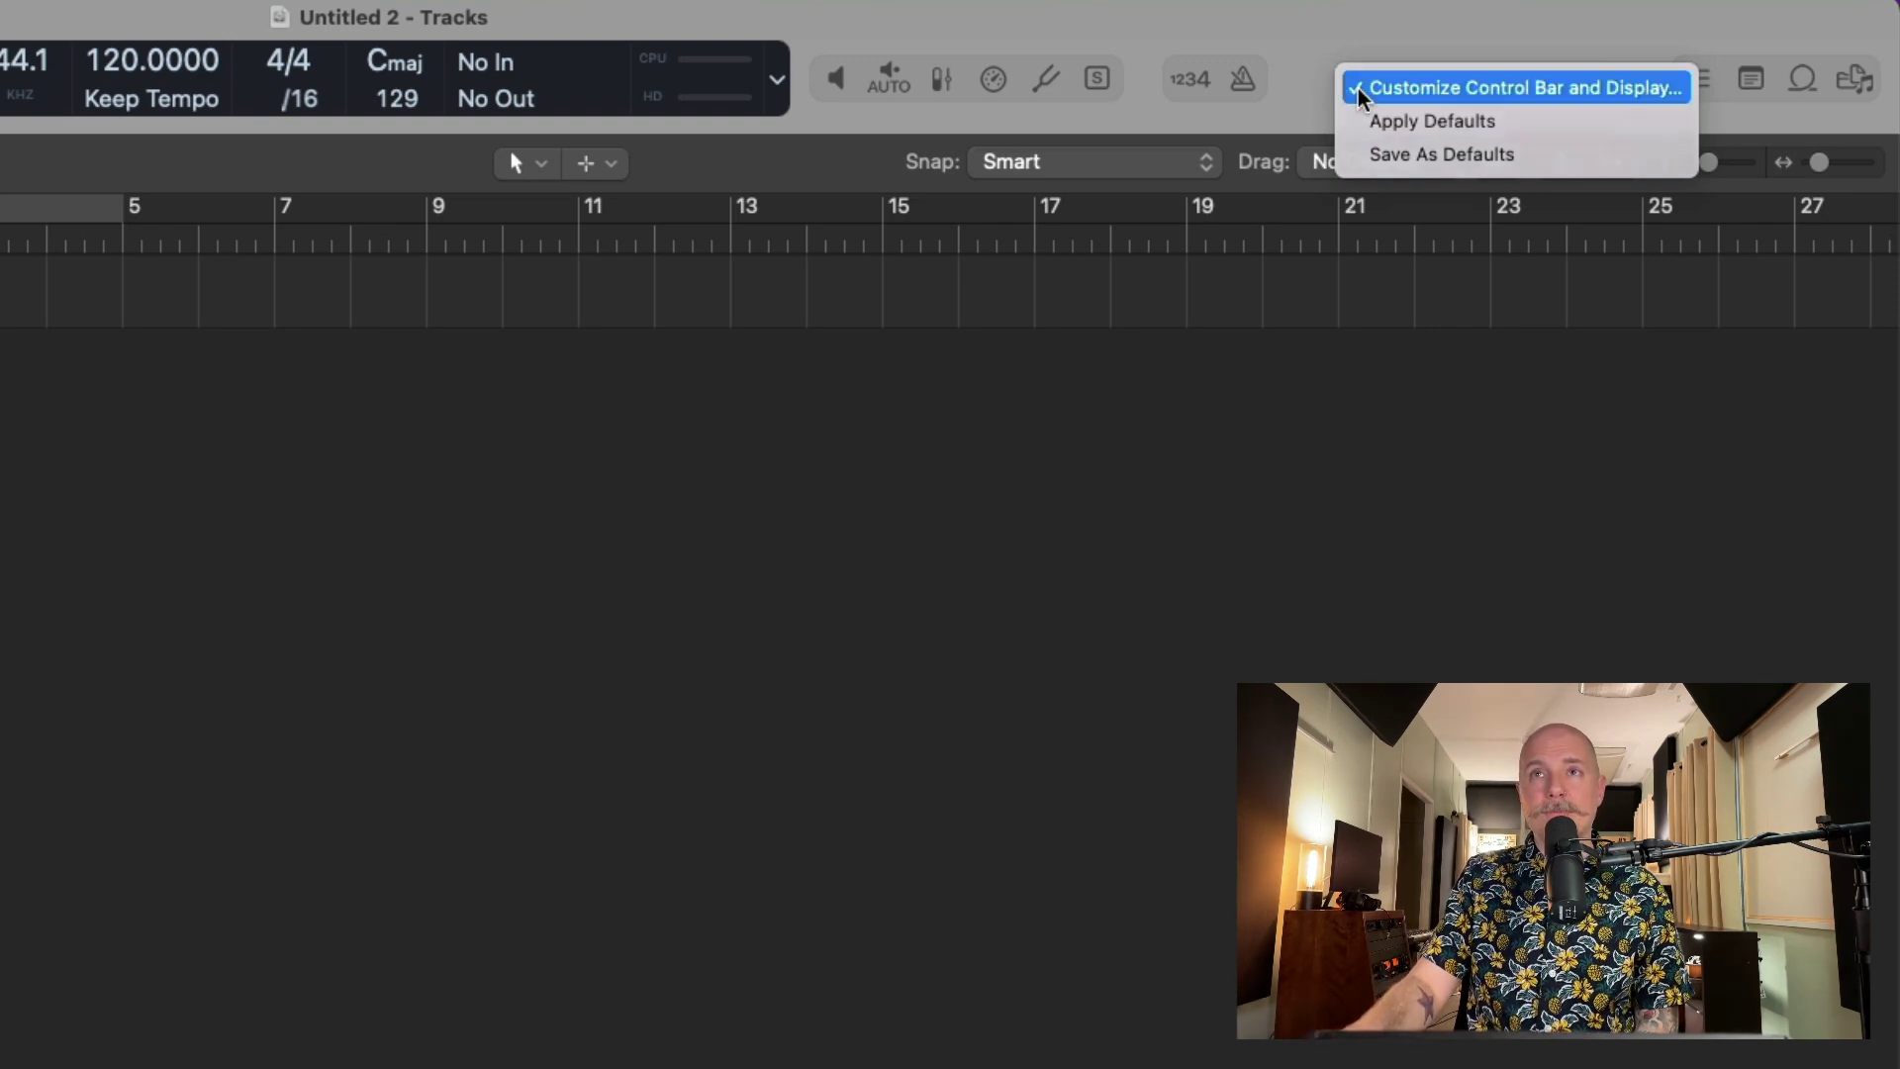
left_click(1360, 92)
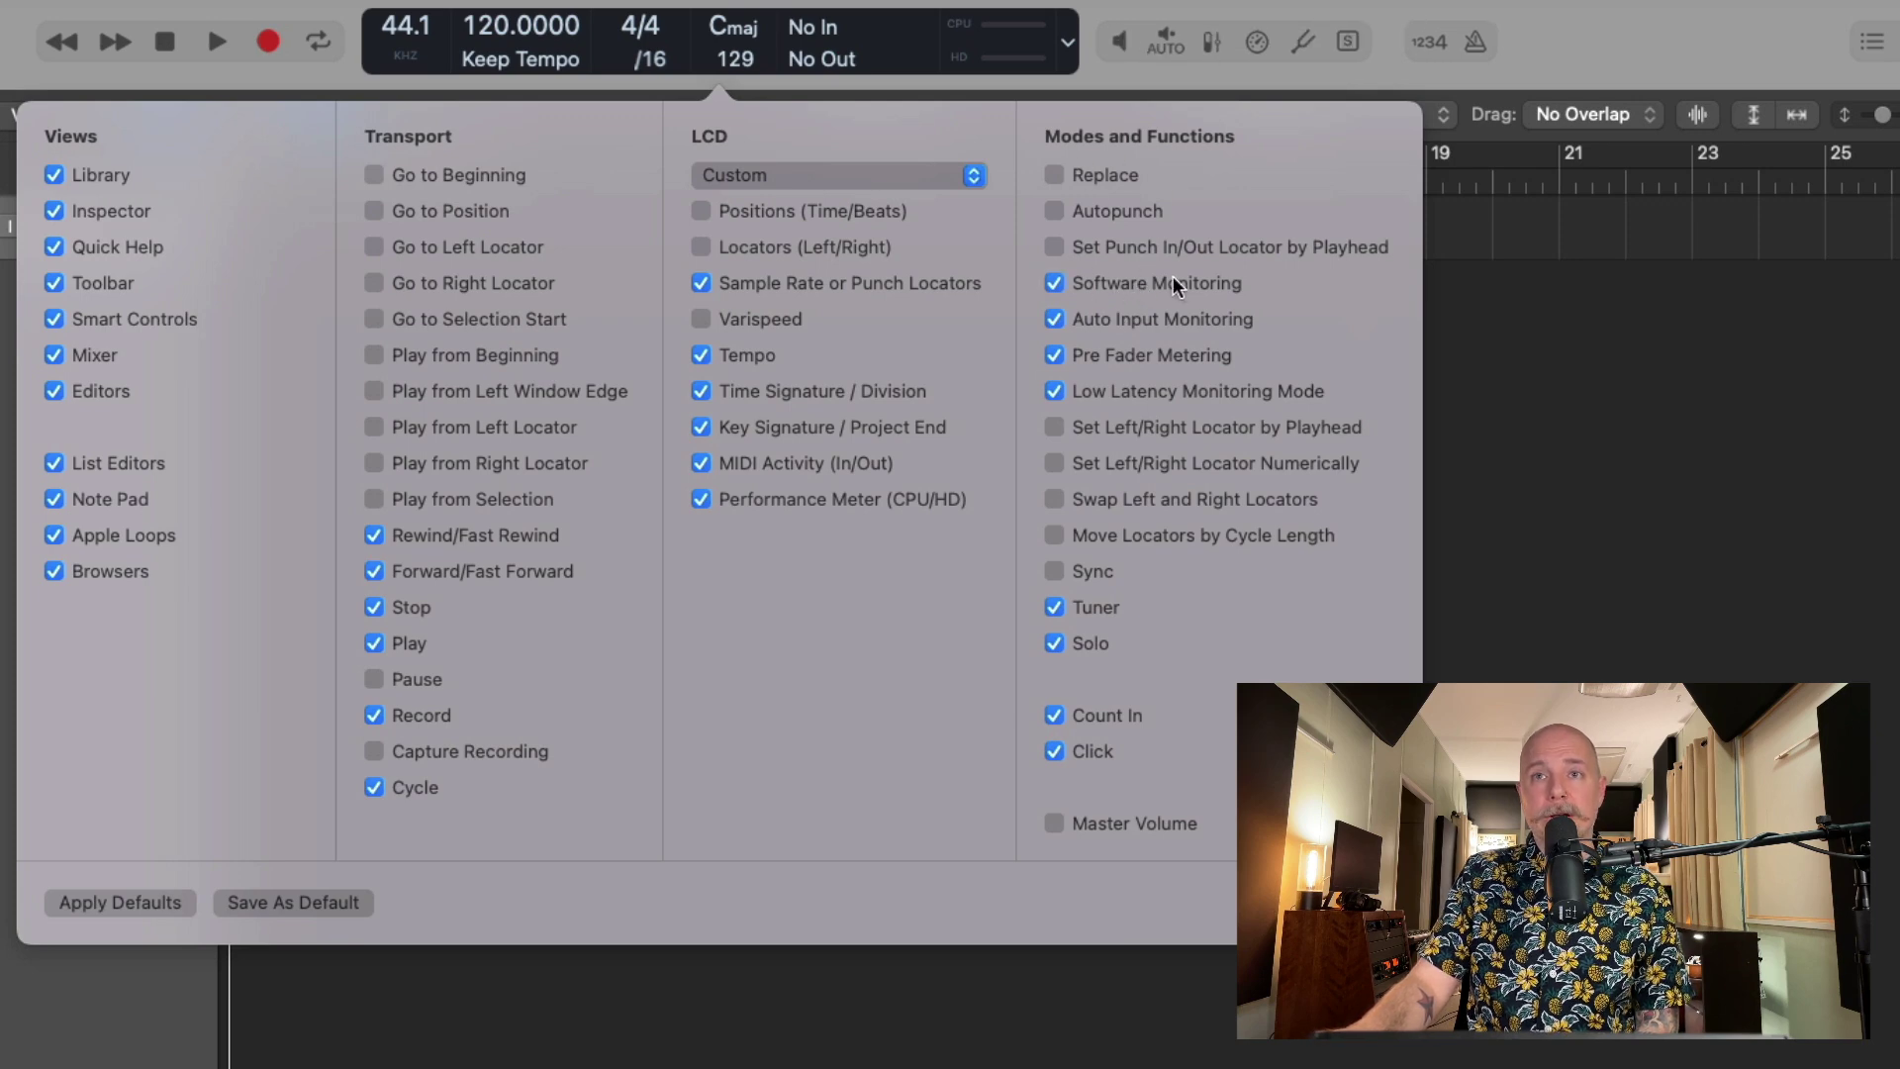
left_click(1125, 354)
left_click(1126, 354)
left_click(1609, 52)
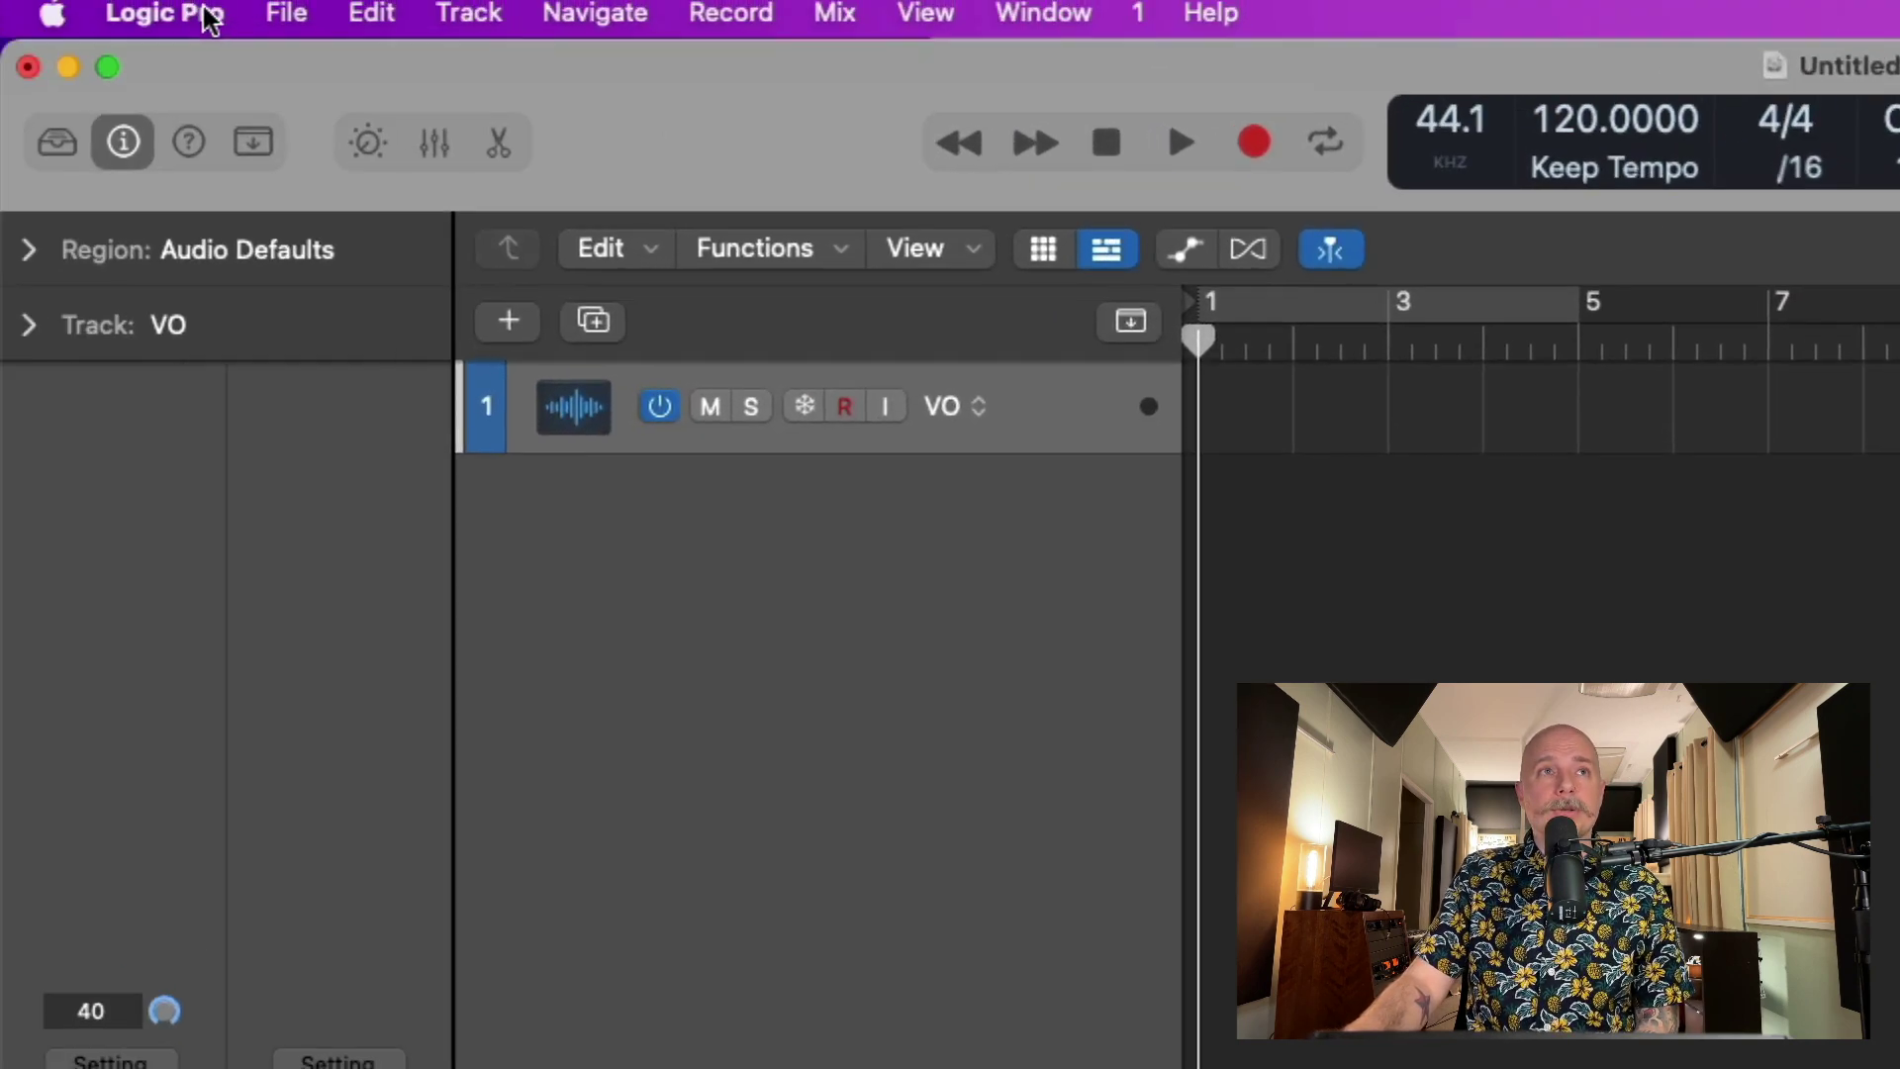
Turn on Software monitoring in Audio > General preferences and arm the VO track.
left_click(199, 21)
mouse_move(398, 127)
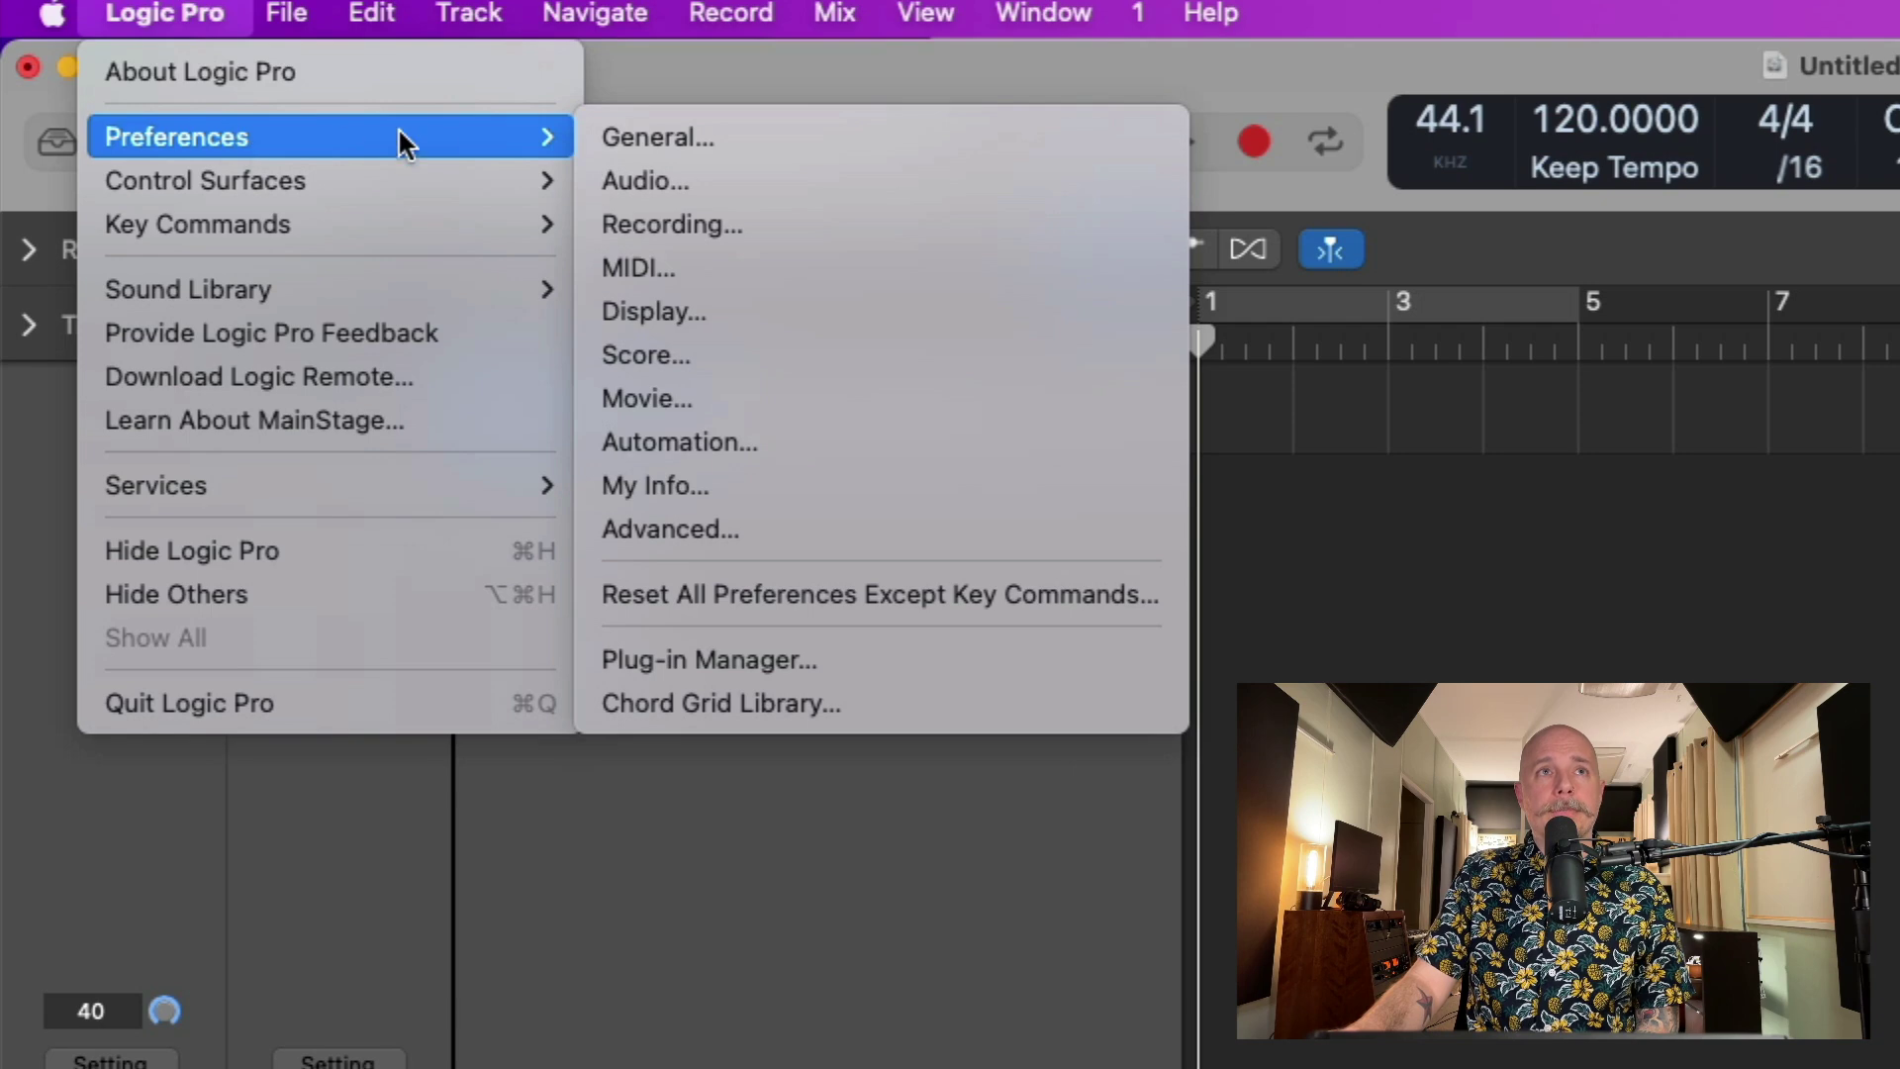
left_click(603, 180)
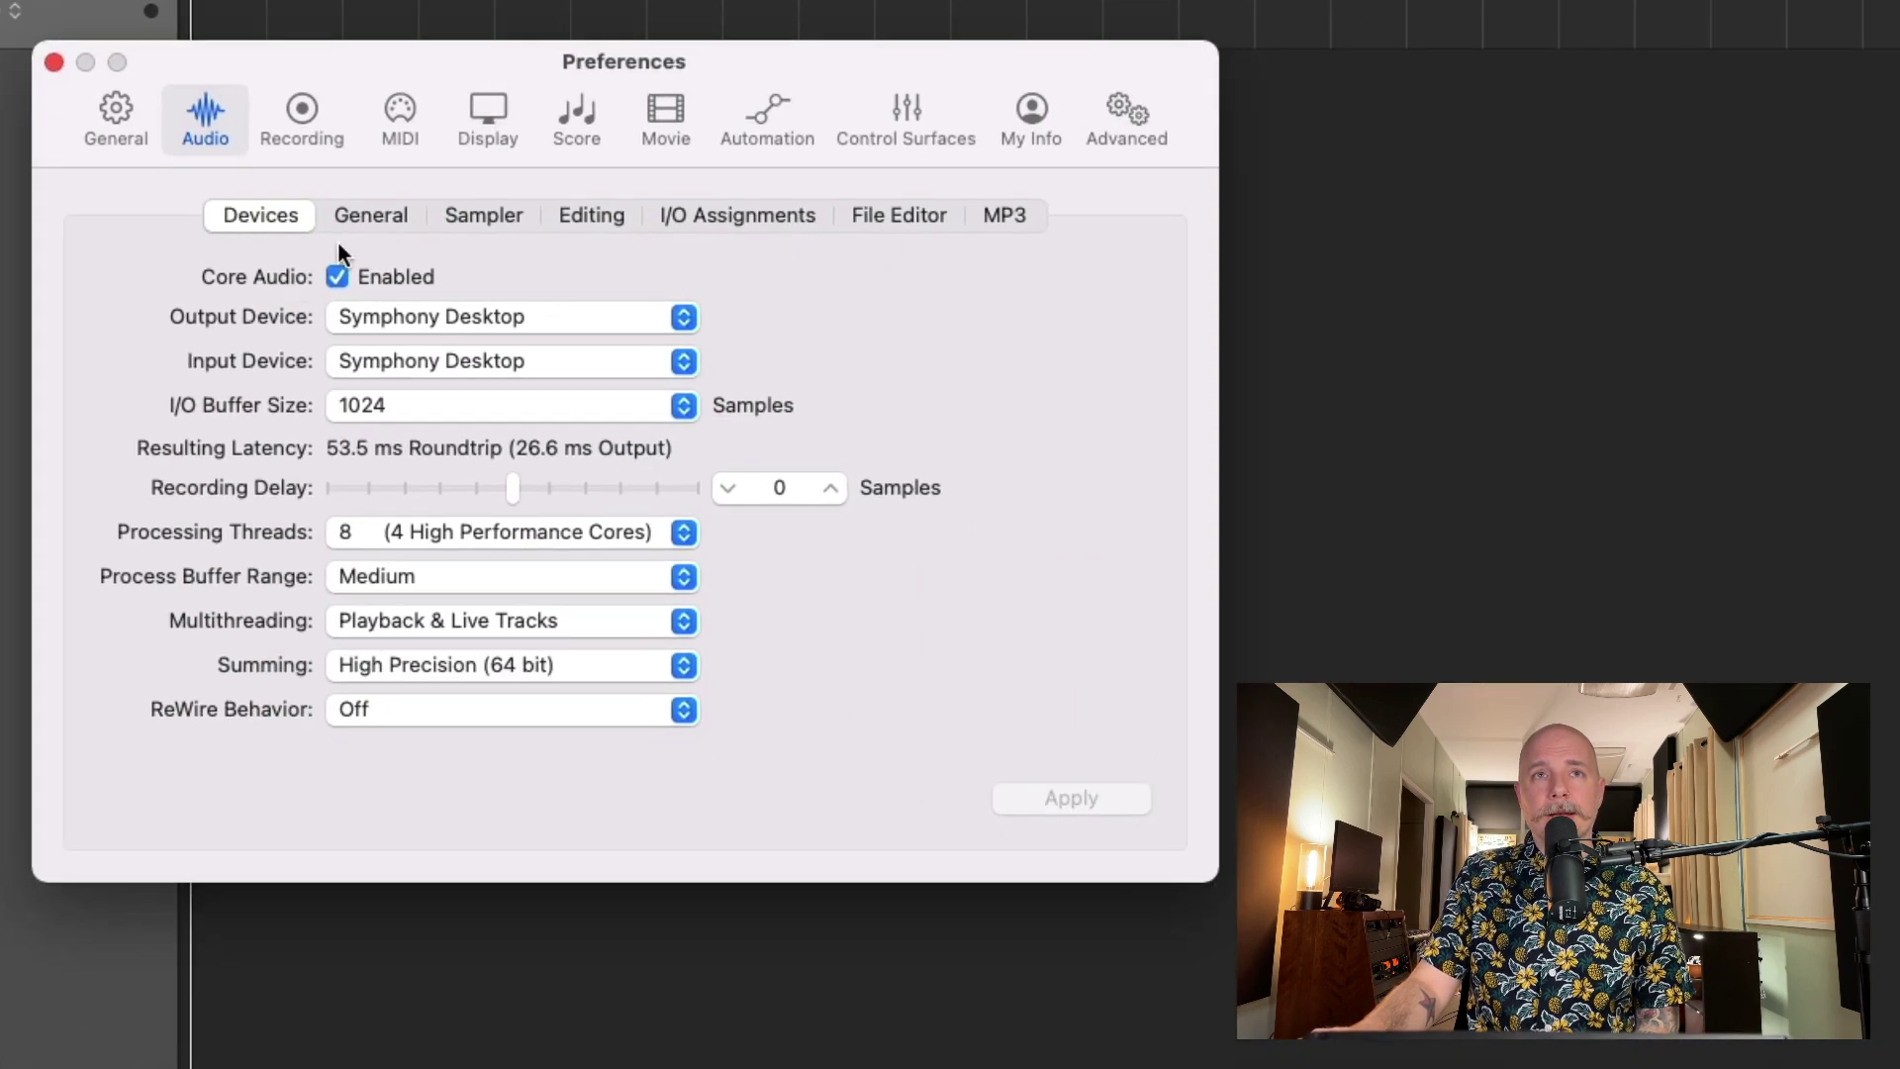
left_click(368, 218)
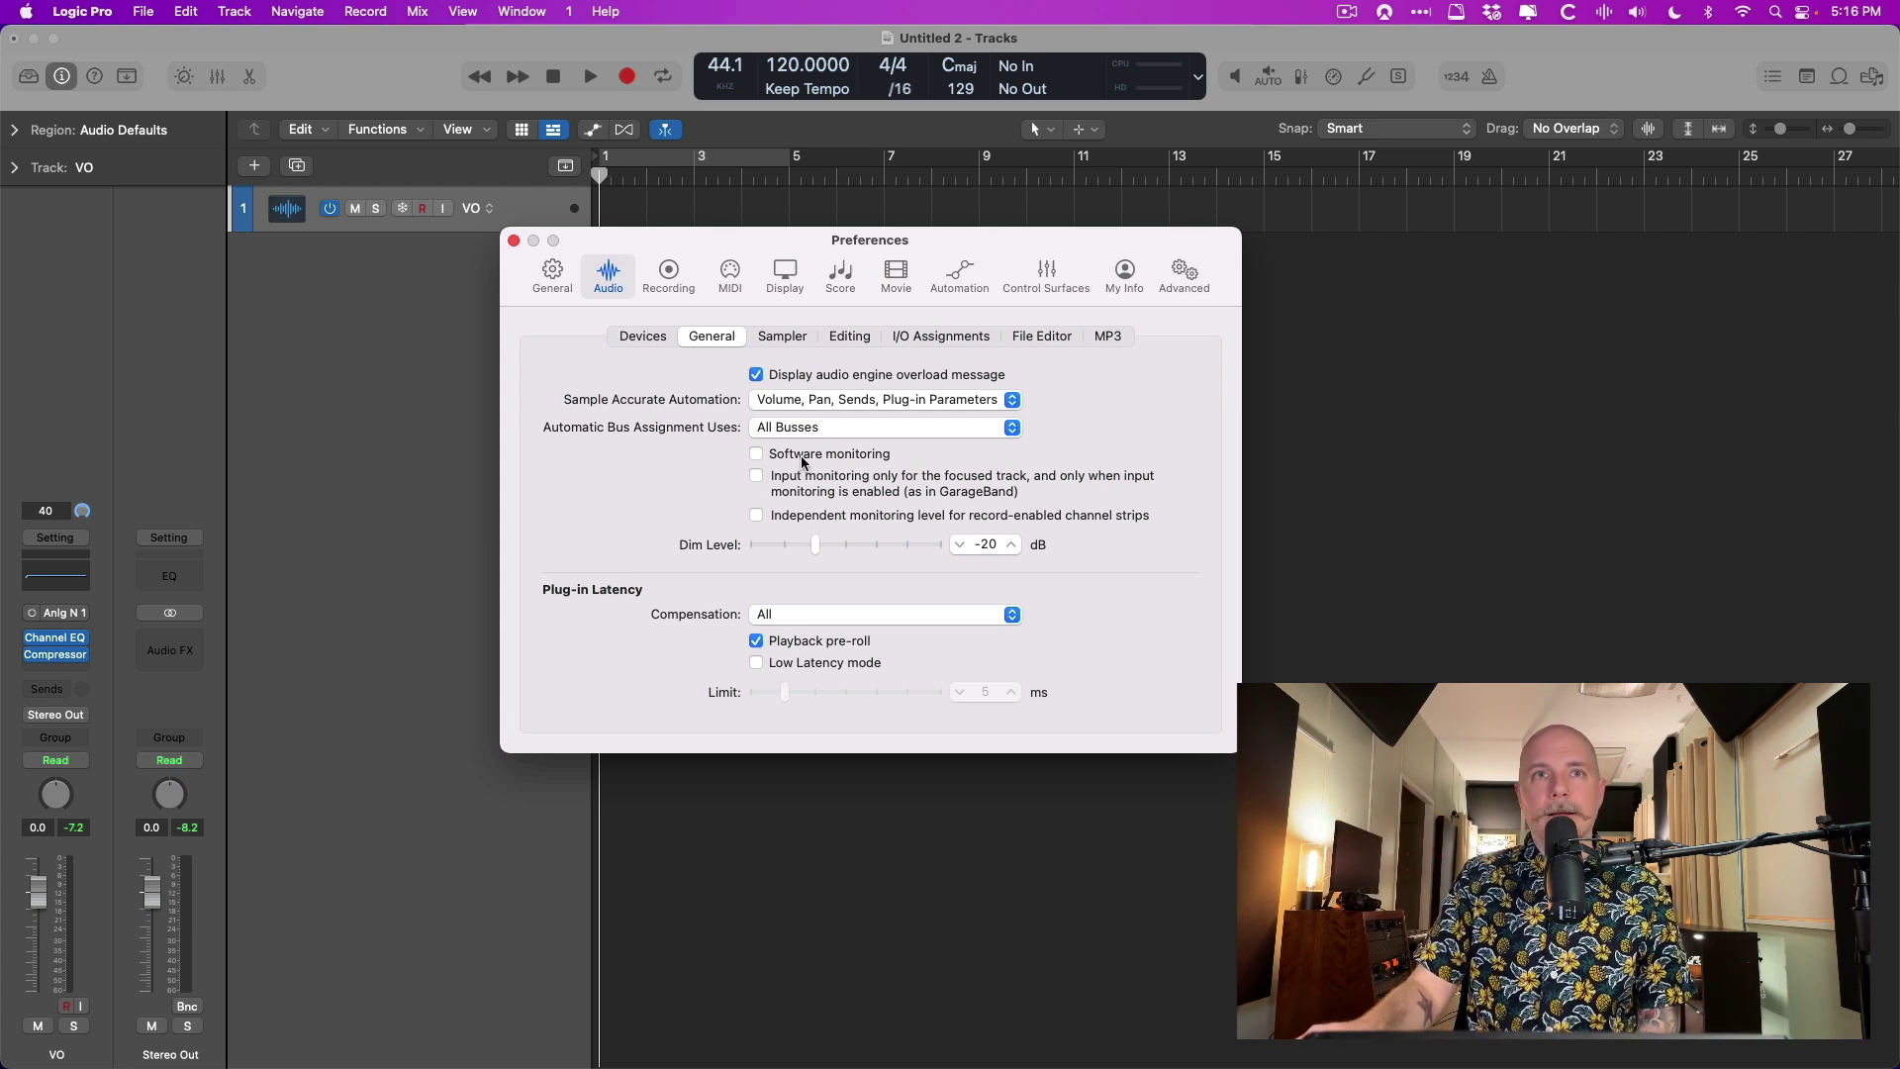
left_click(804, 461)
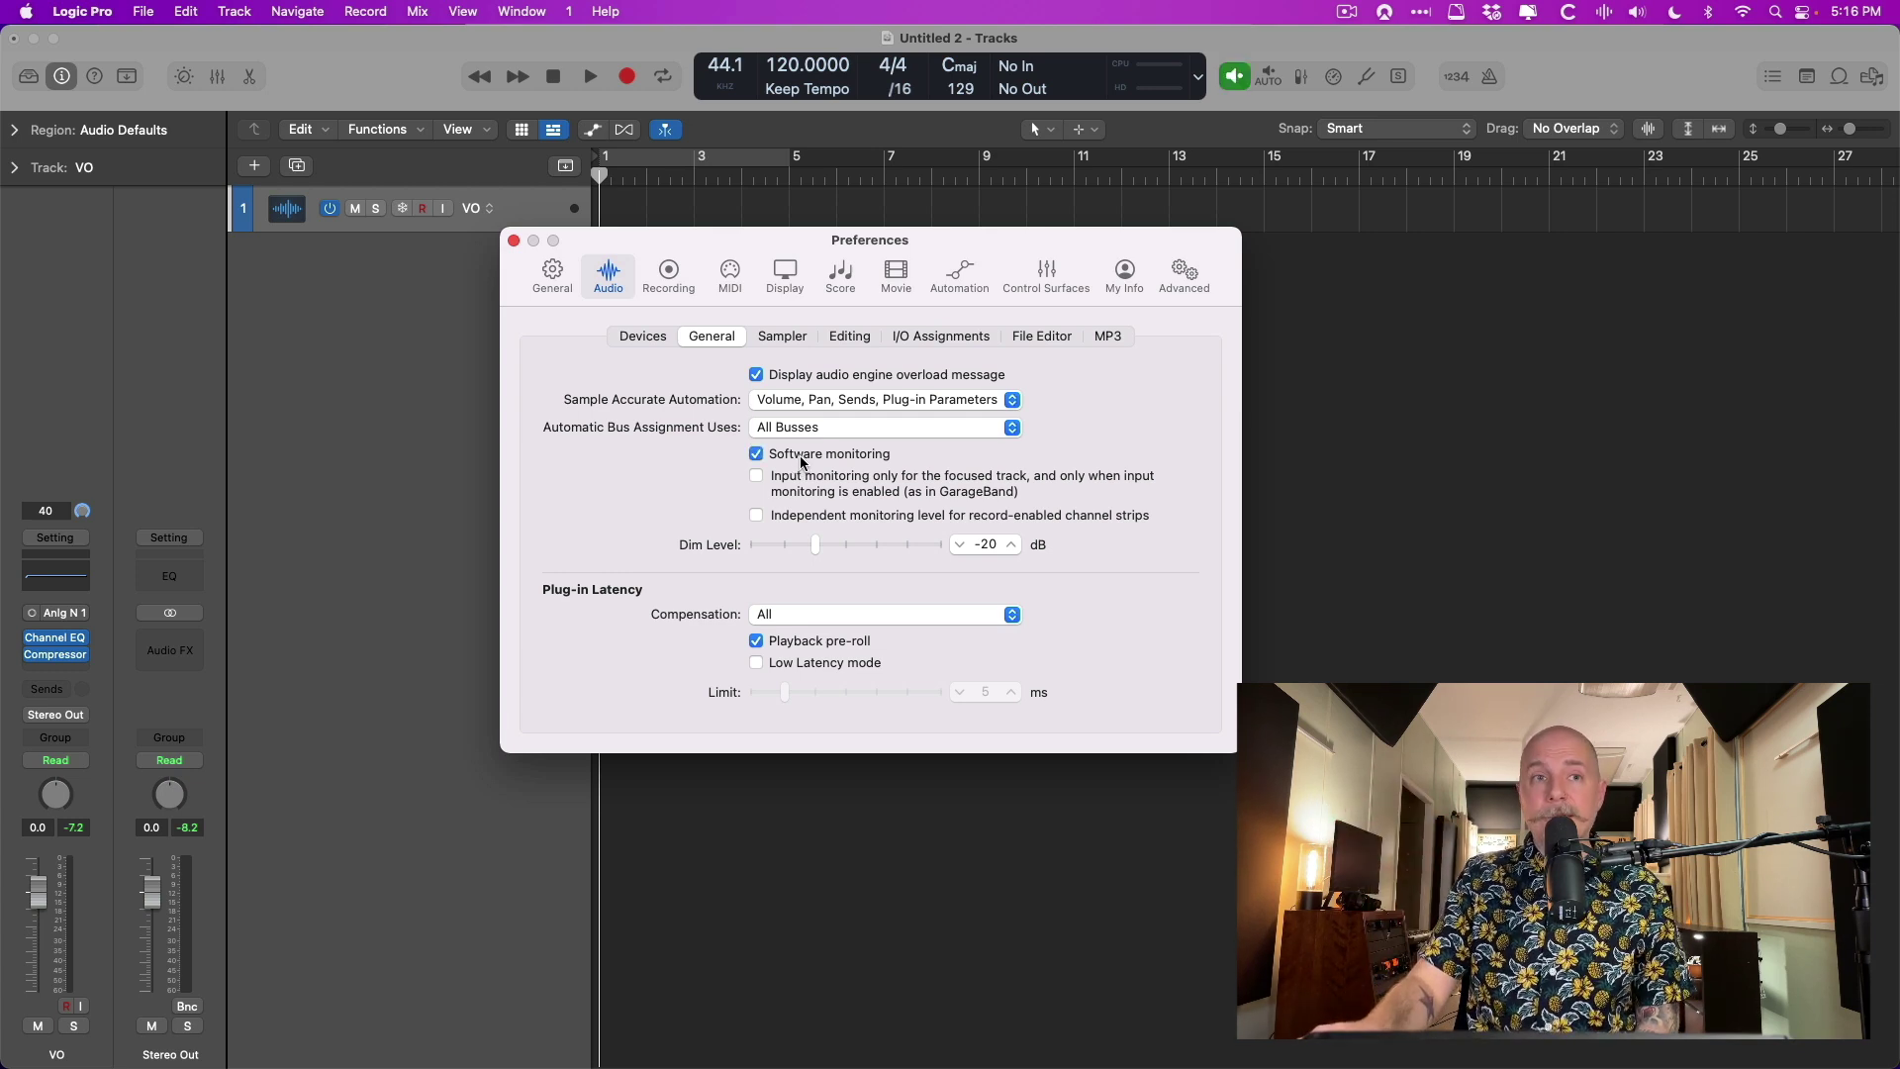
left_click(70, 1007)
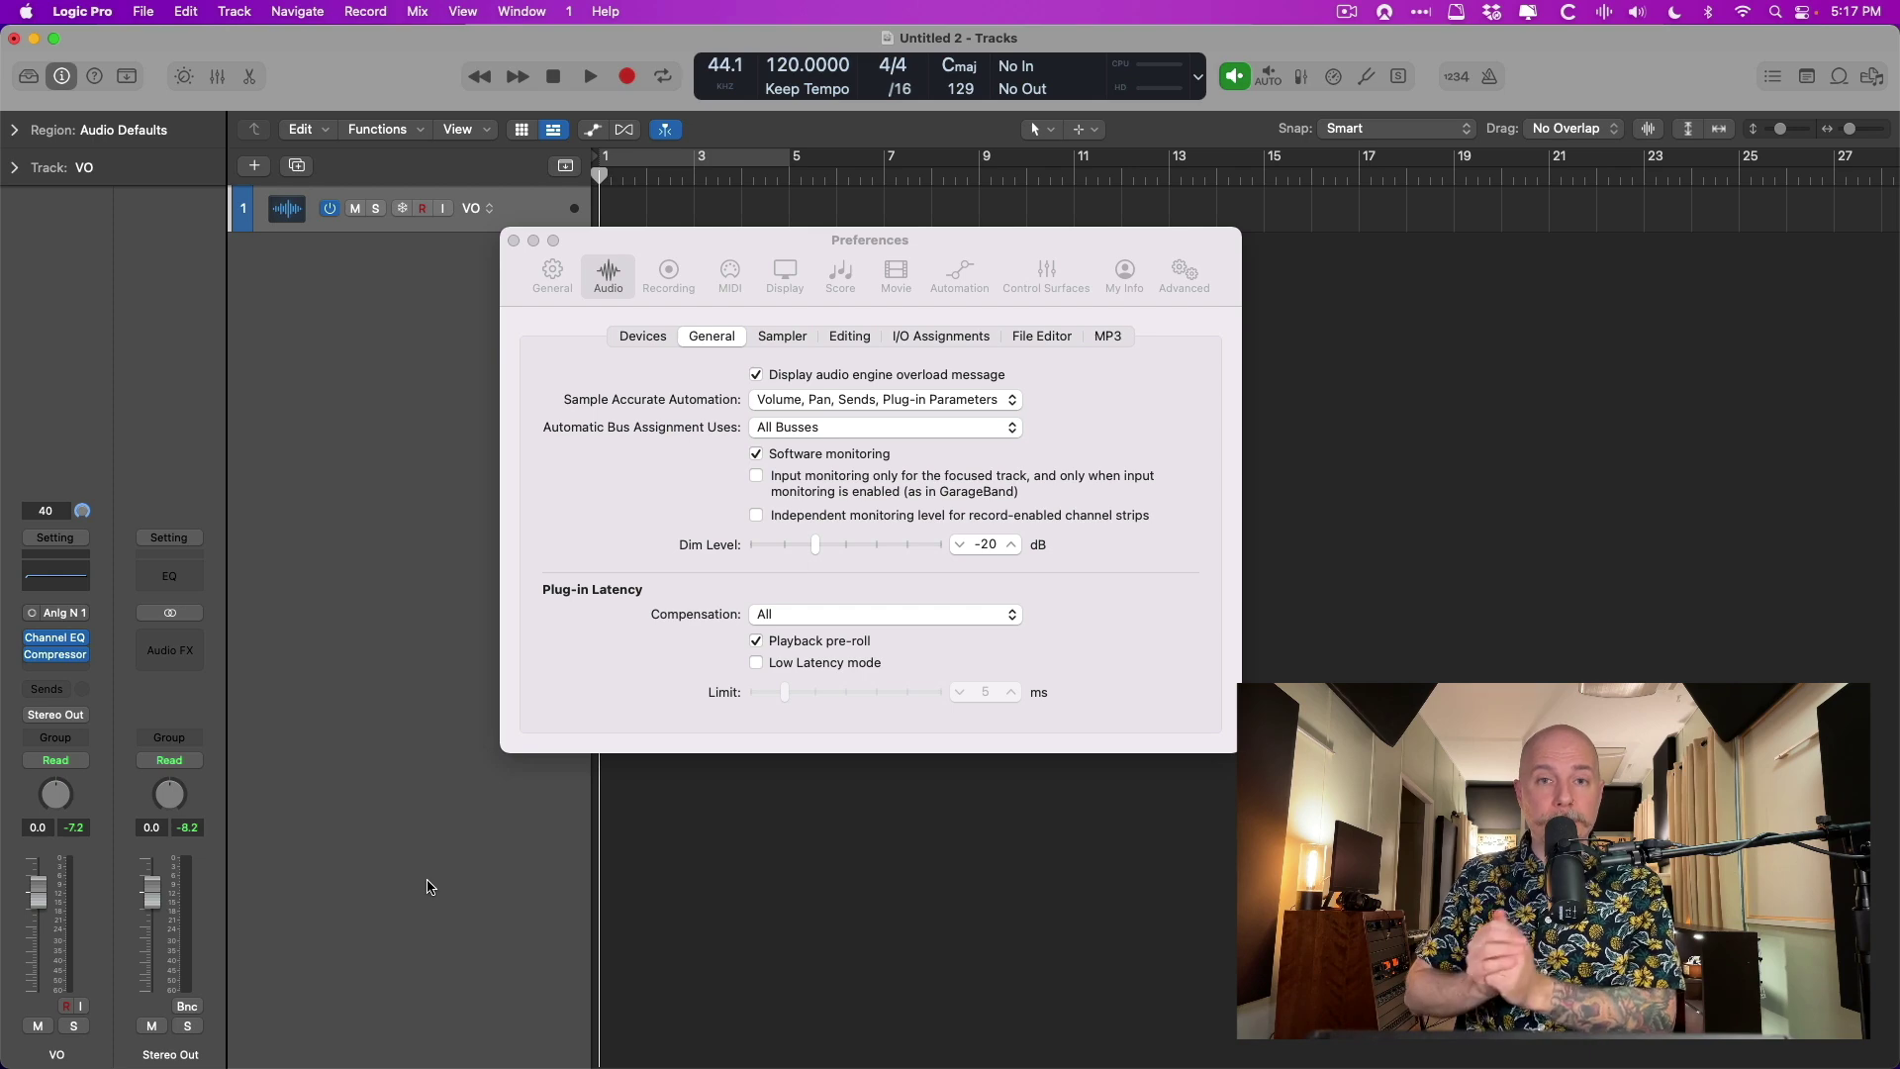
Pull Apogee's Analog IN 1 monitor fader fully down, then arm the VO track in Logic.
key("super+Tab")
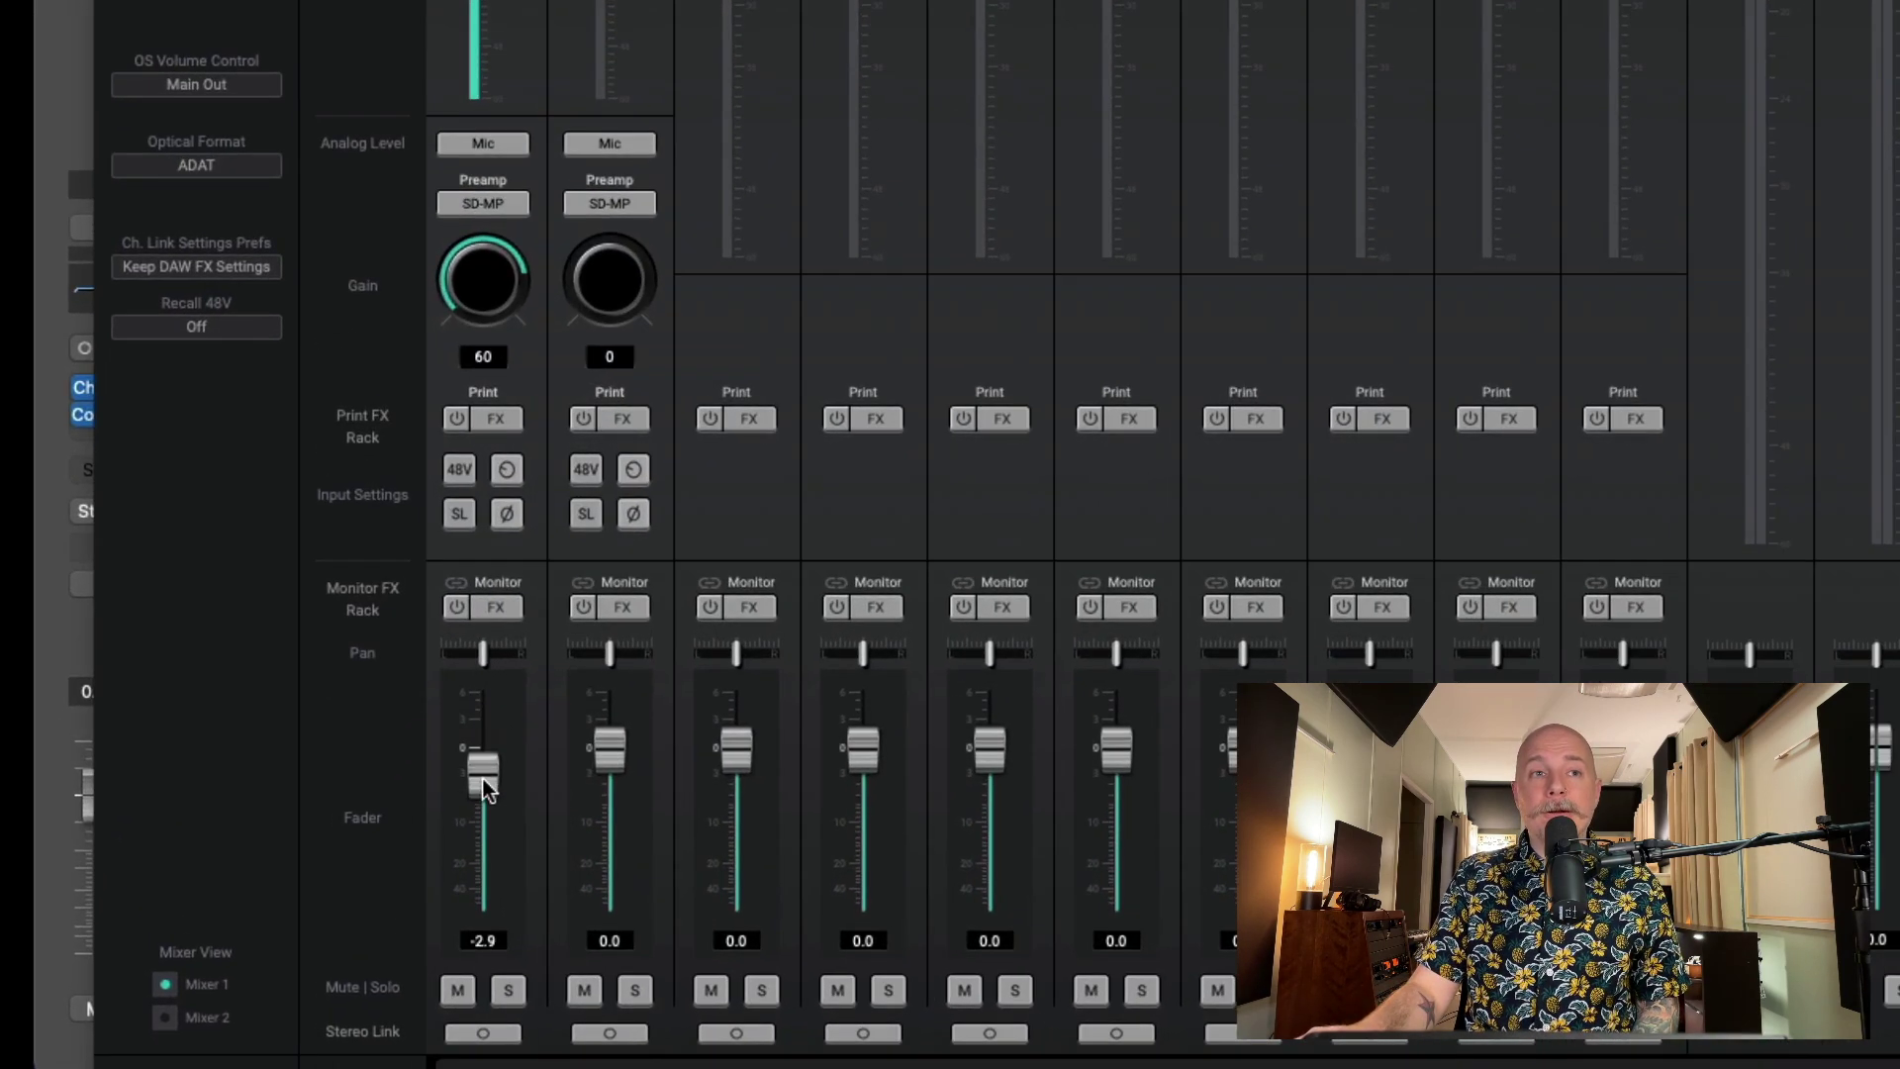
left_click_drag(354, 818, 357, 980)
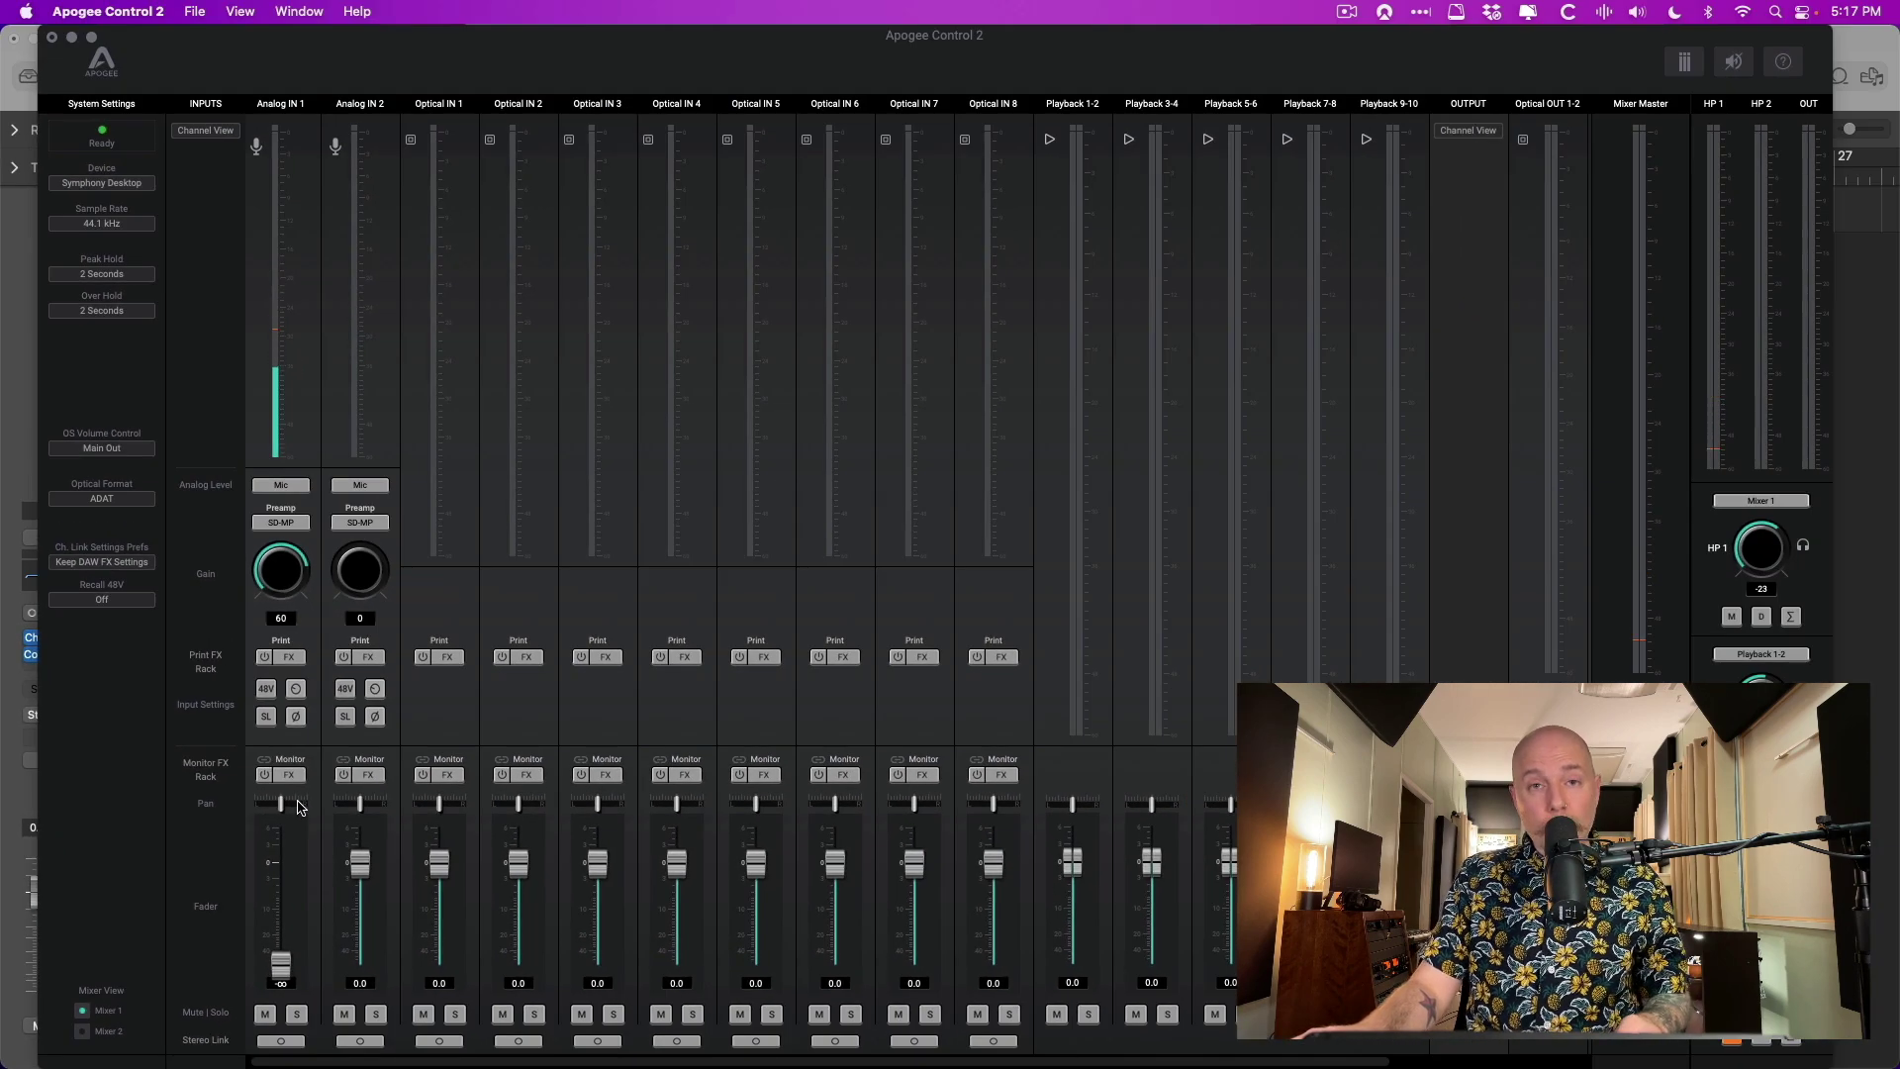
key("super+Tab")
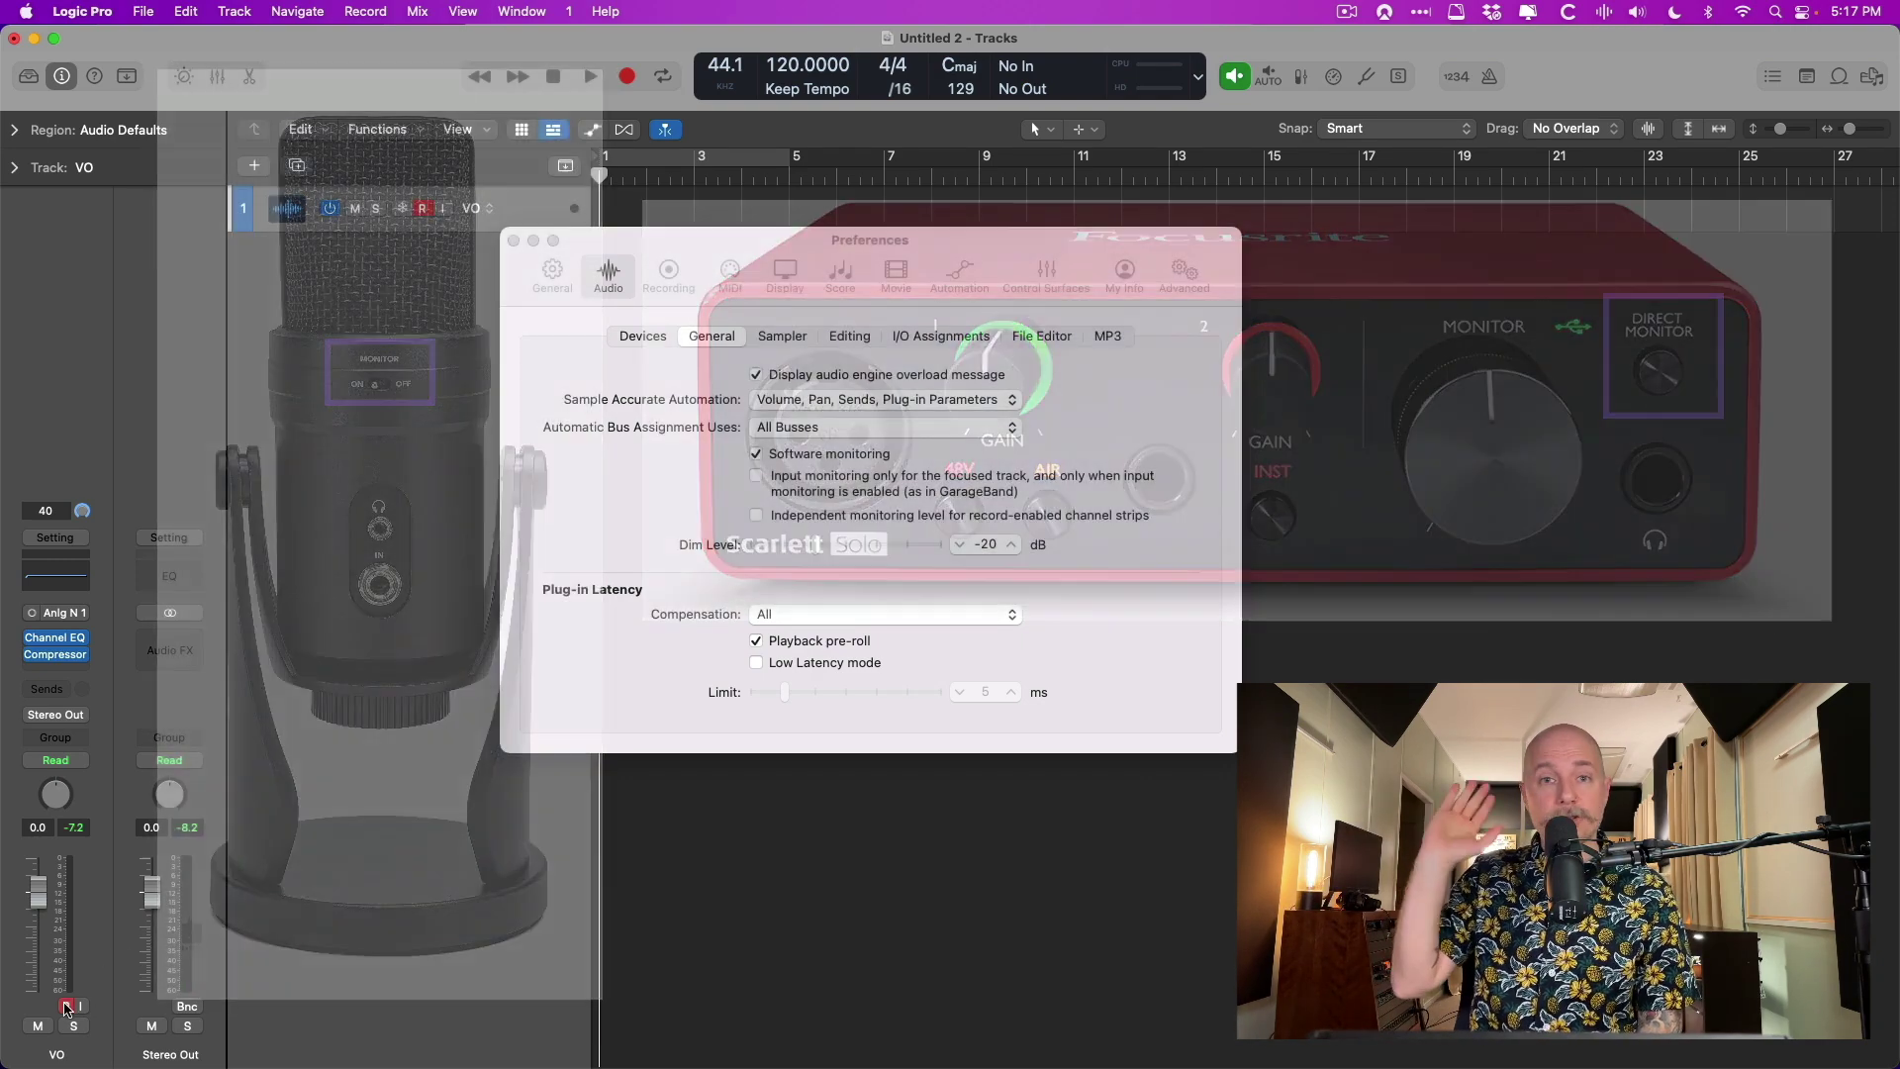
left_click(66, 1006)
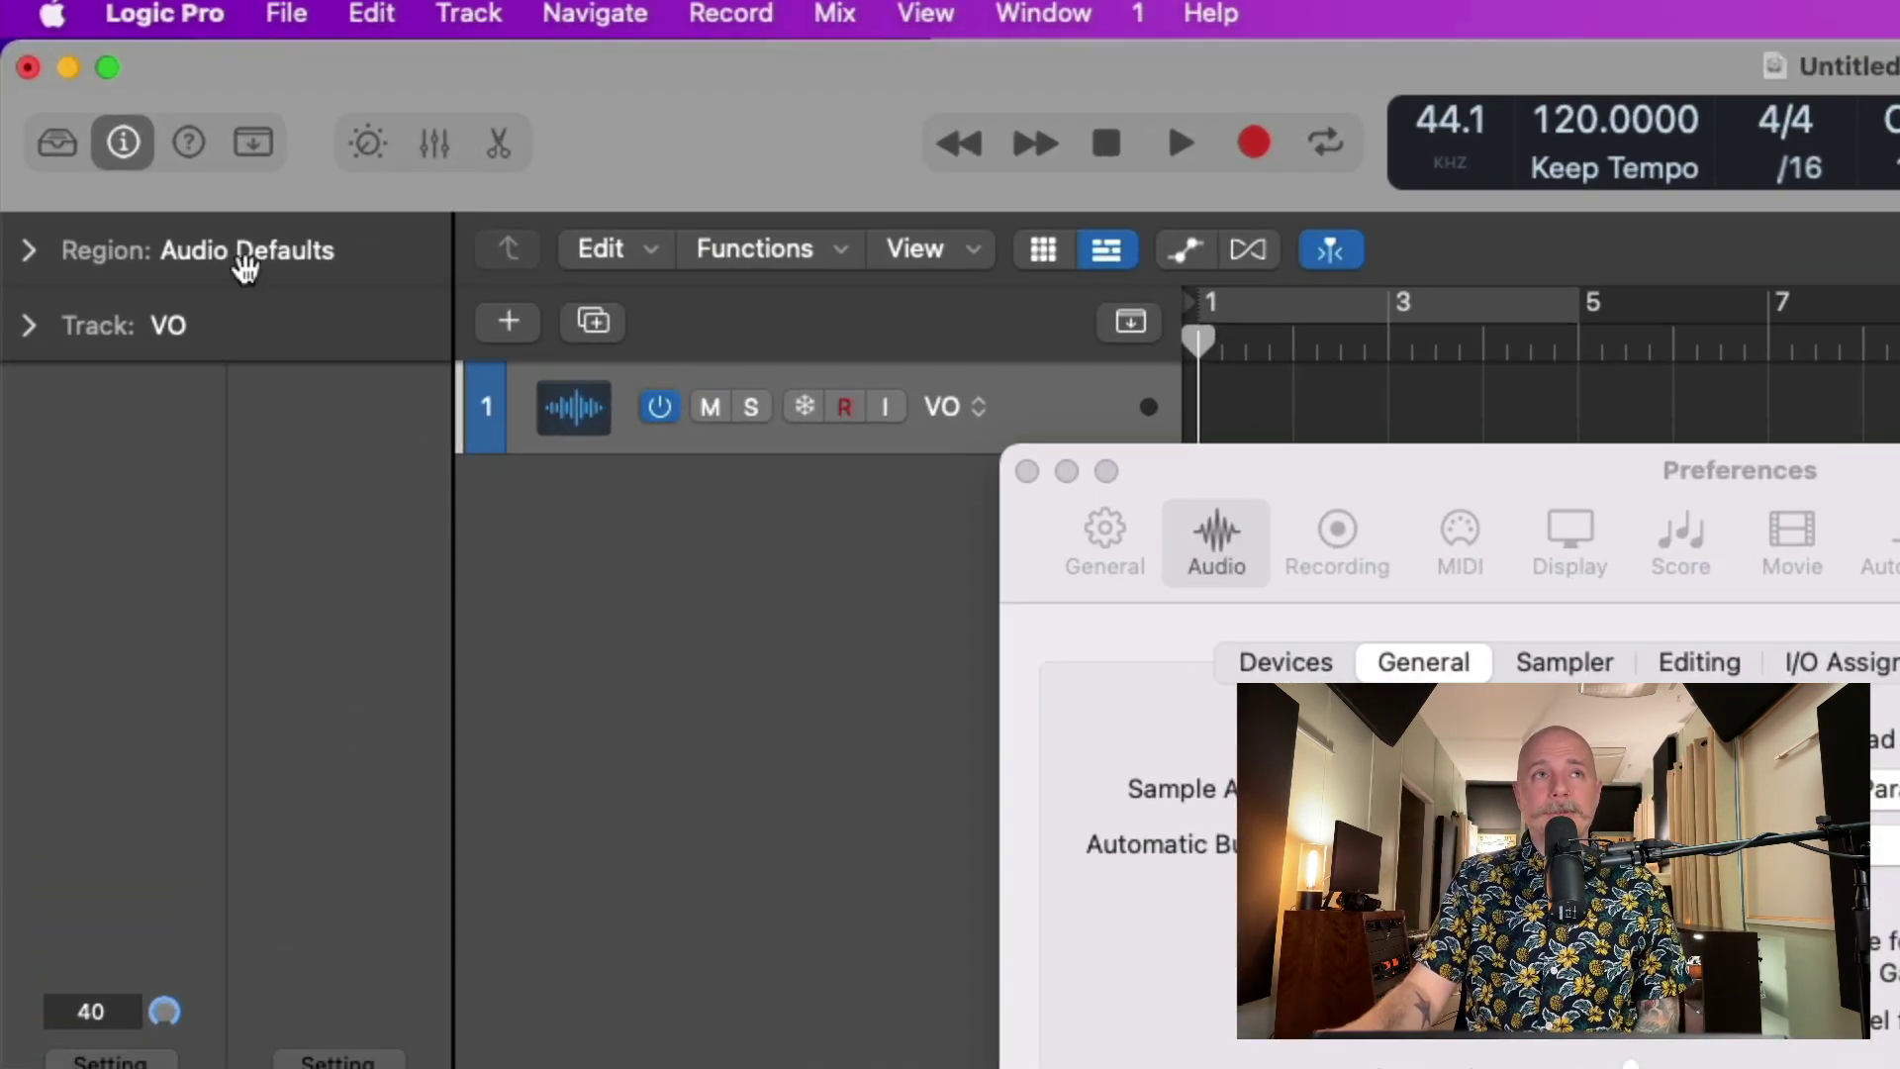
Open Logic Pro's Audio preferences on the Devices tab.
left_click(188, 16)
mouse_move(431, 123)
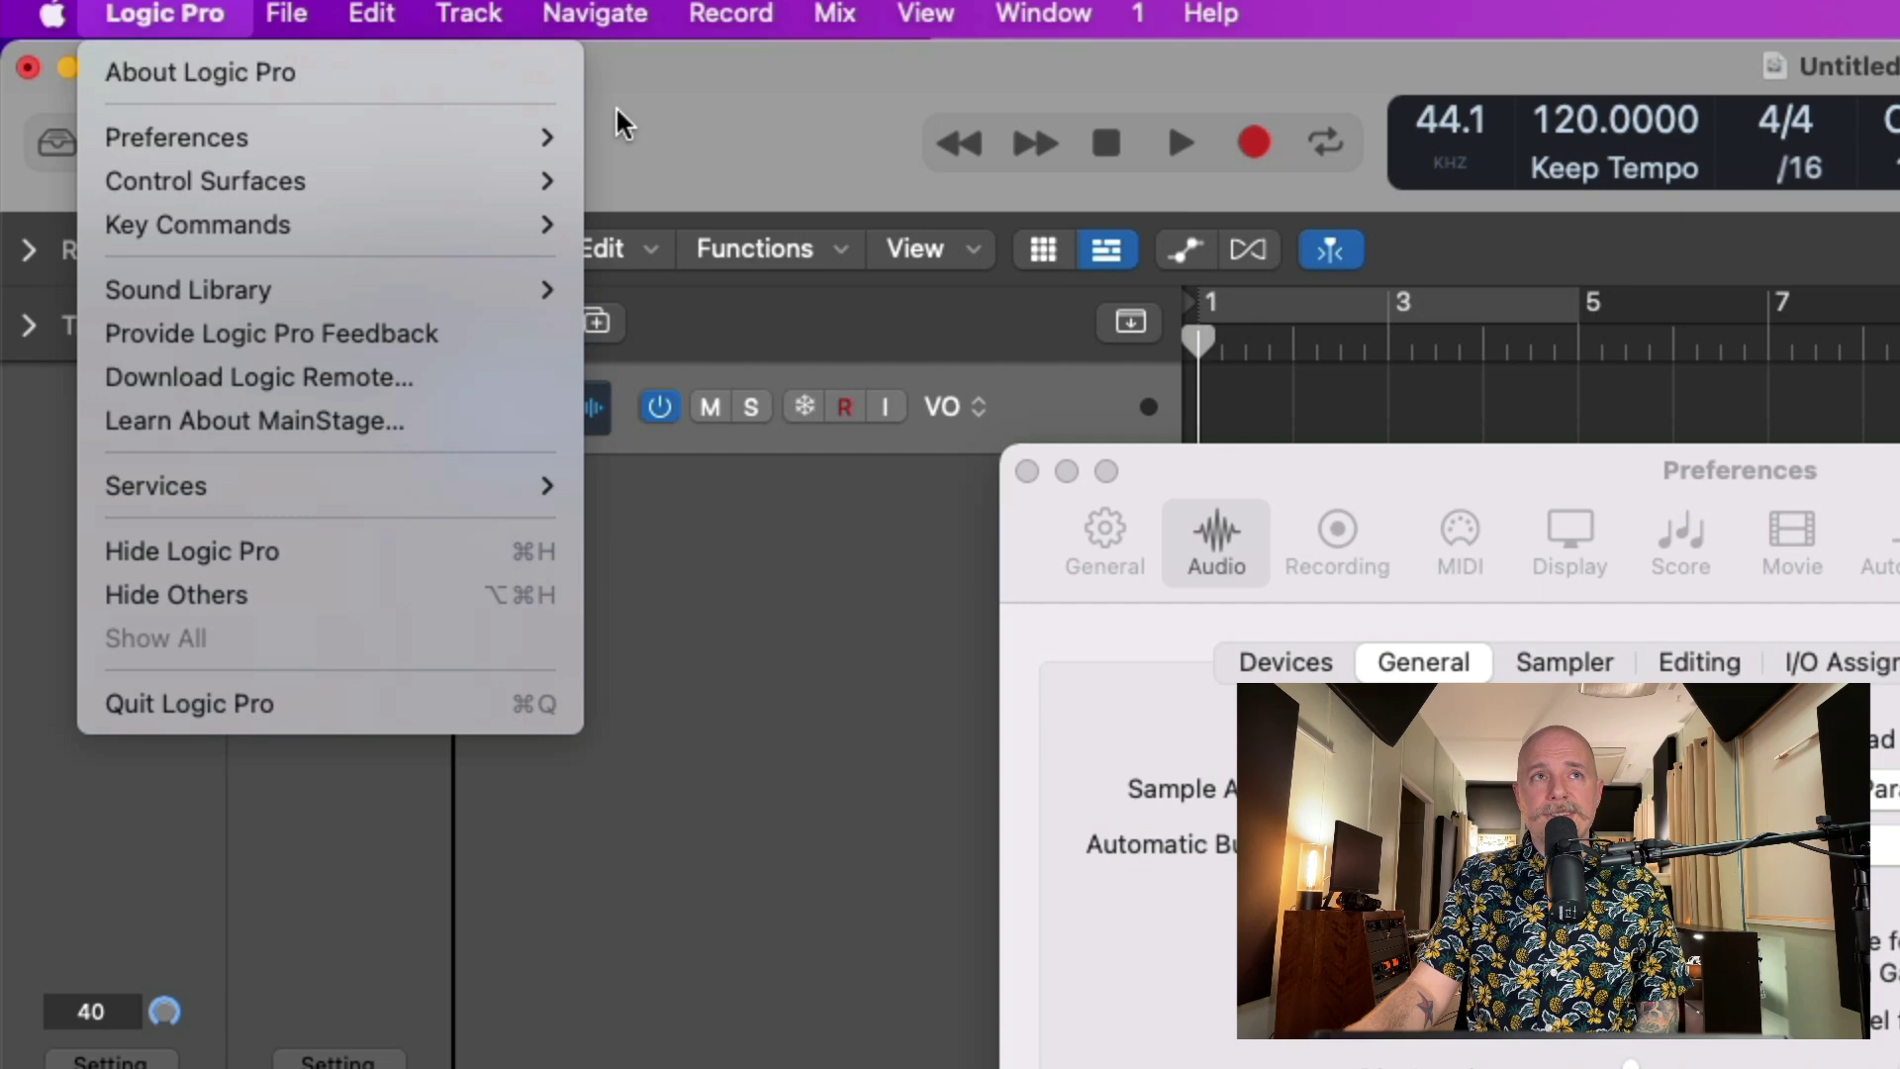
left_click(679, 182)
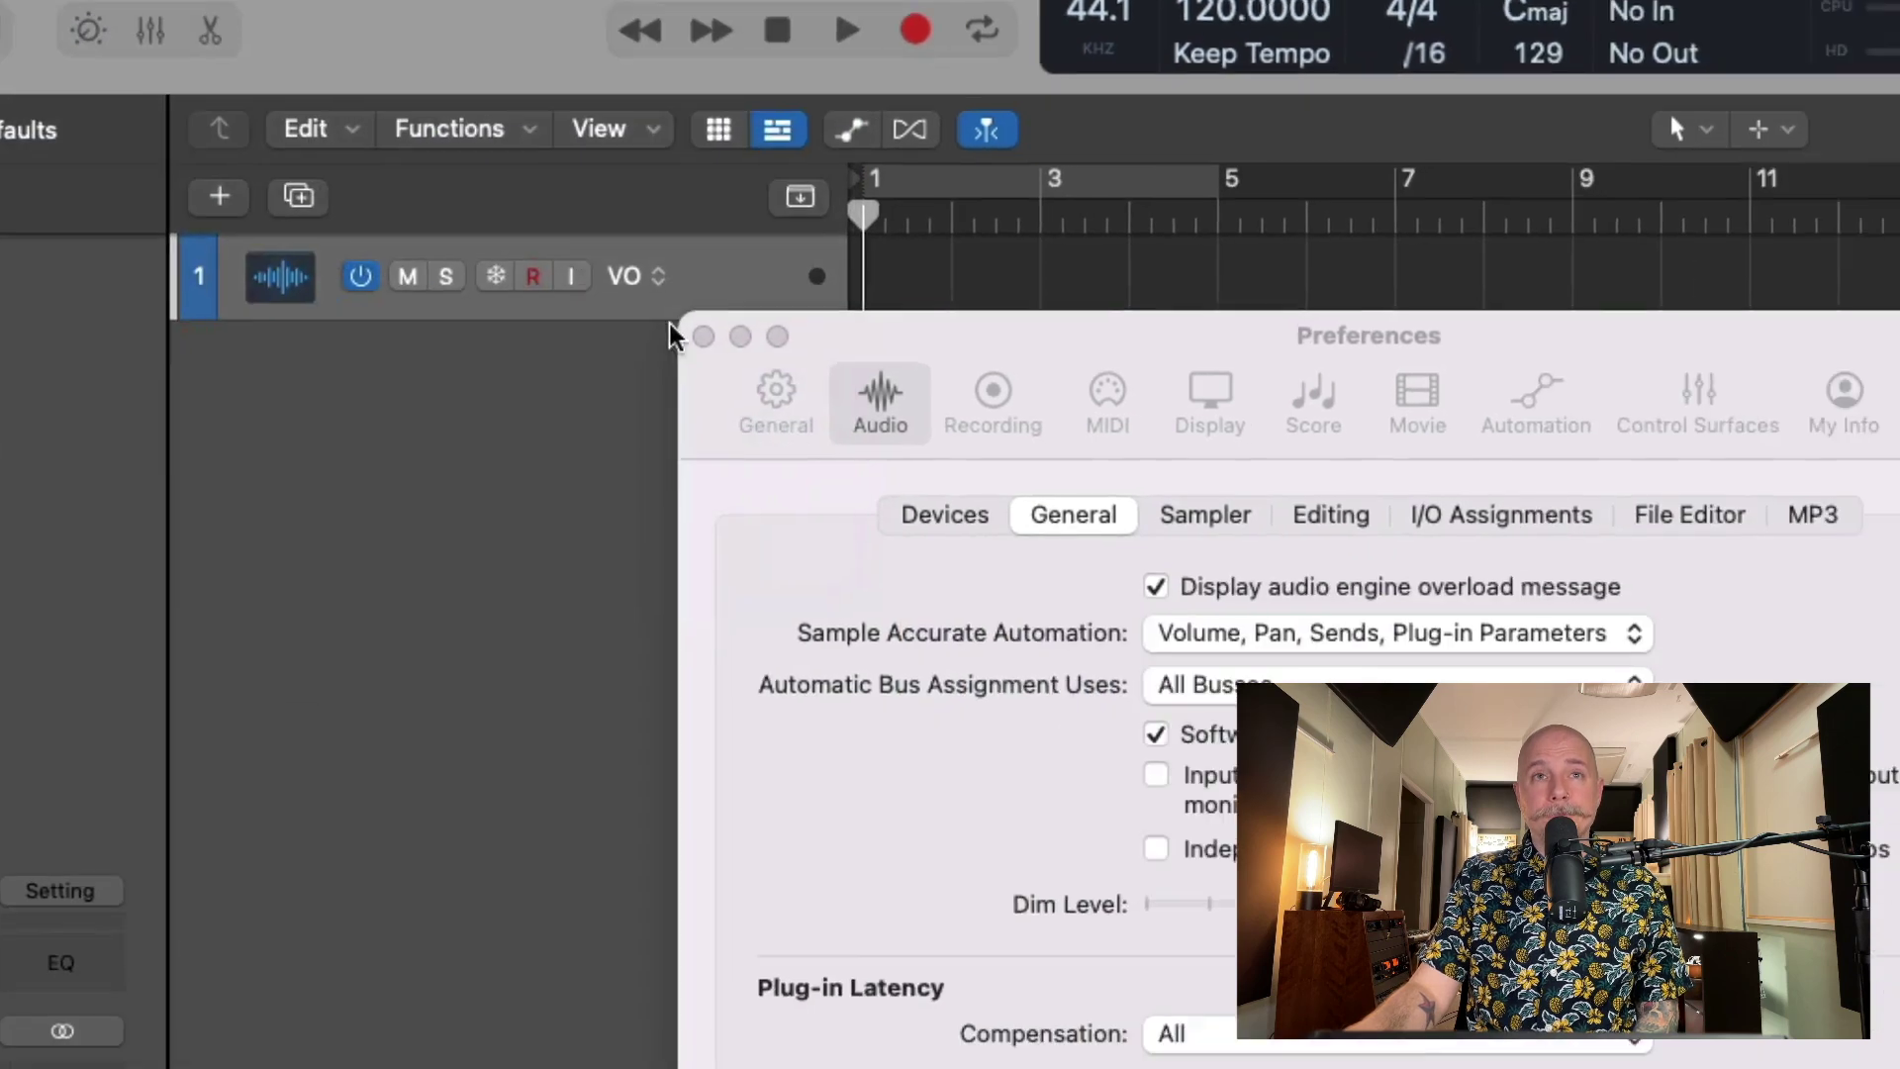
left_click(945, 515)
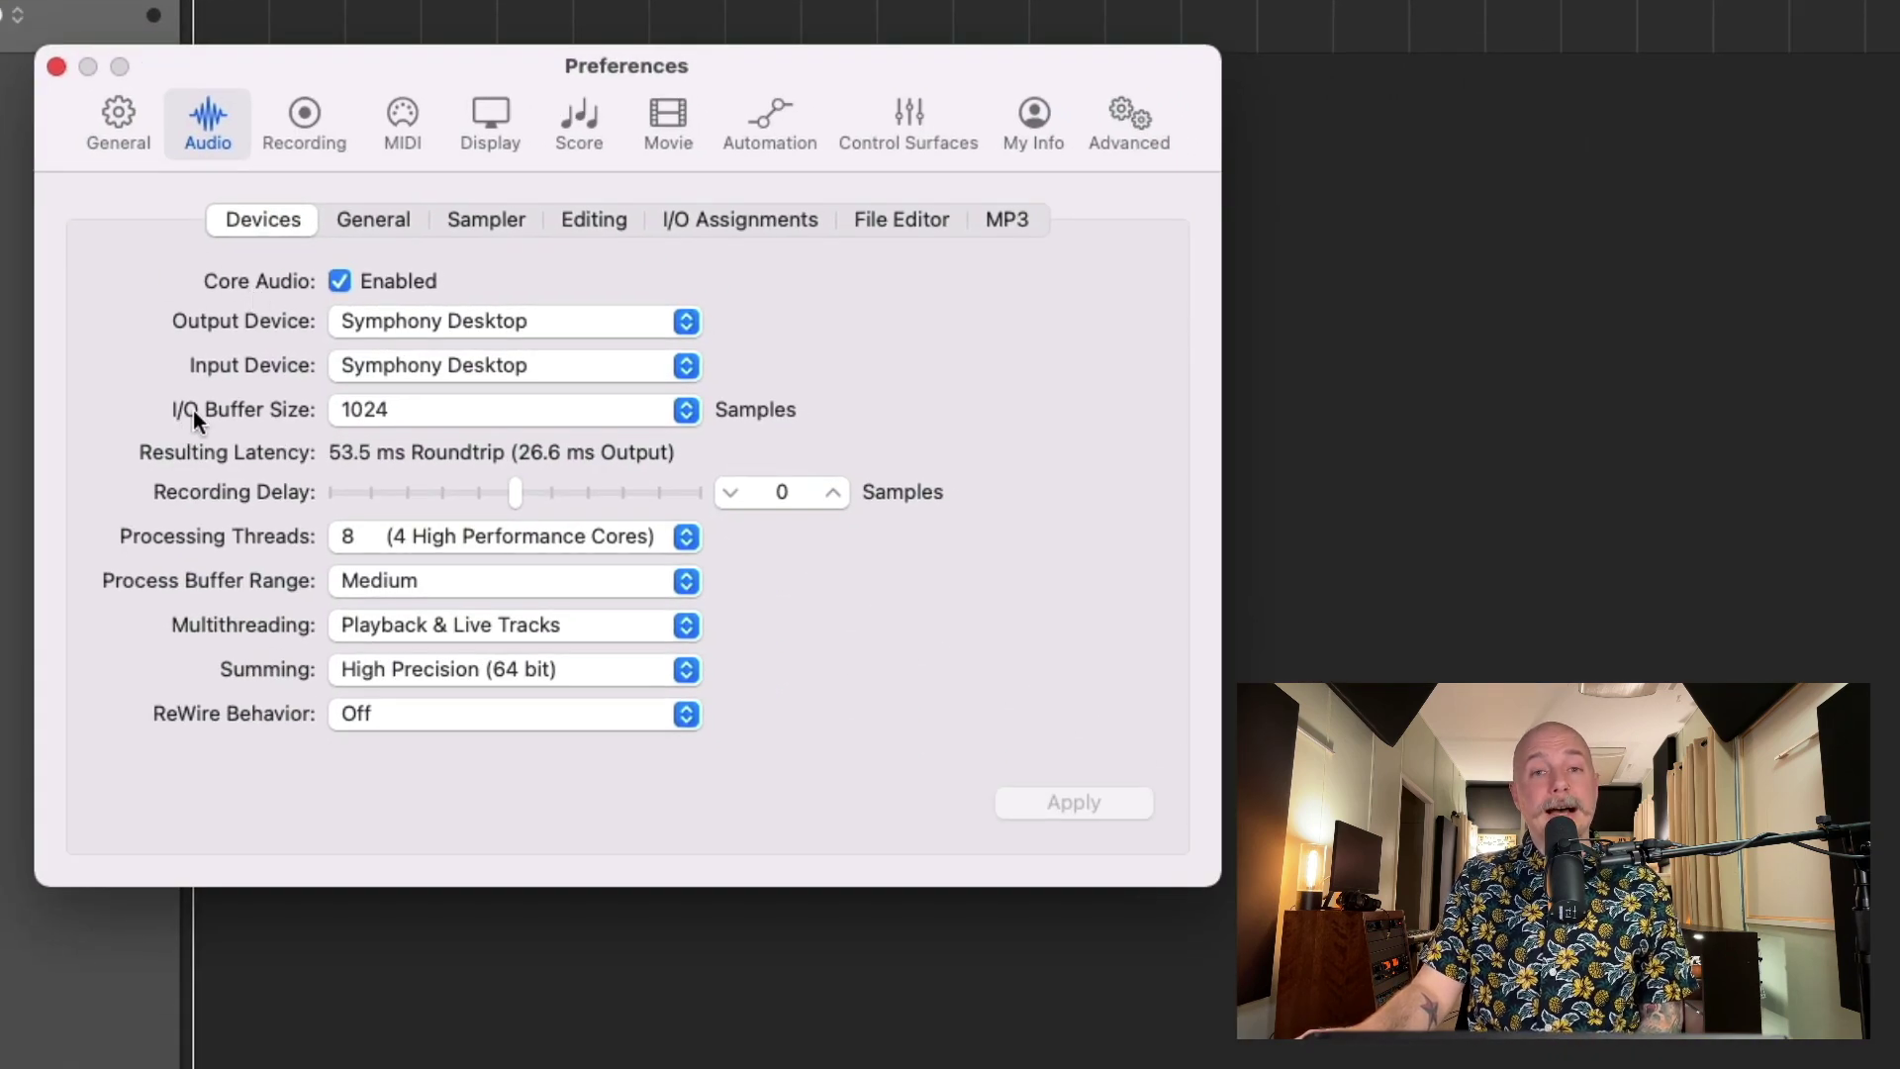
Set the I/O buffer size to 32 samples in the Devices preferences.
left_click(440, 409)
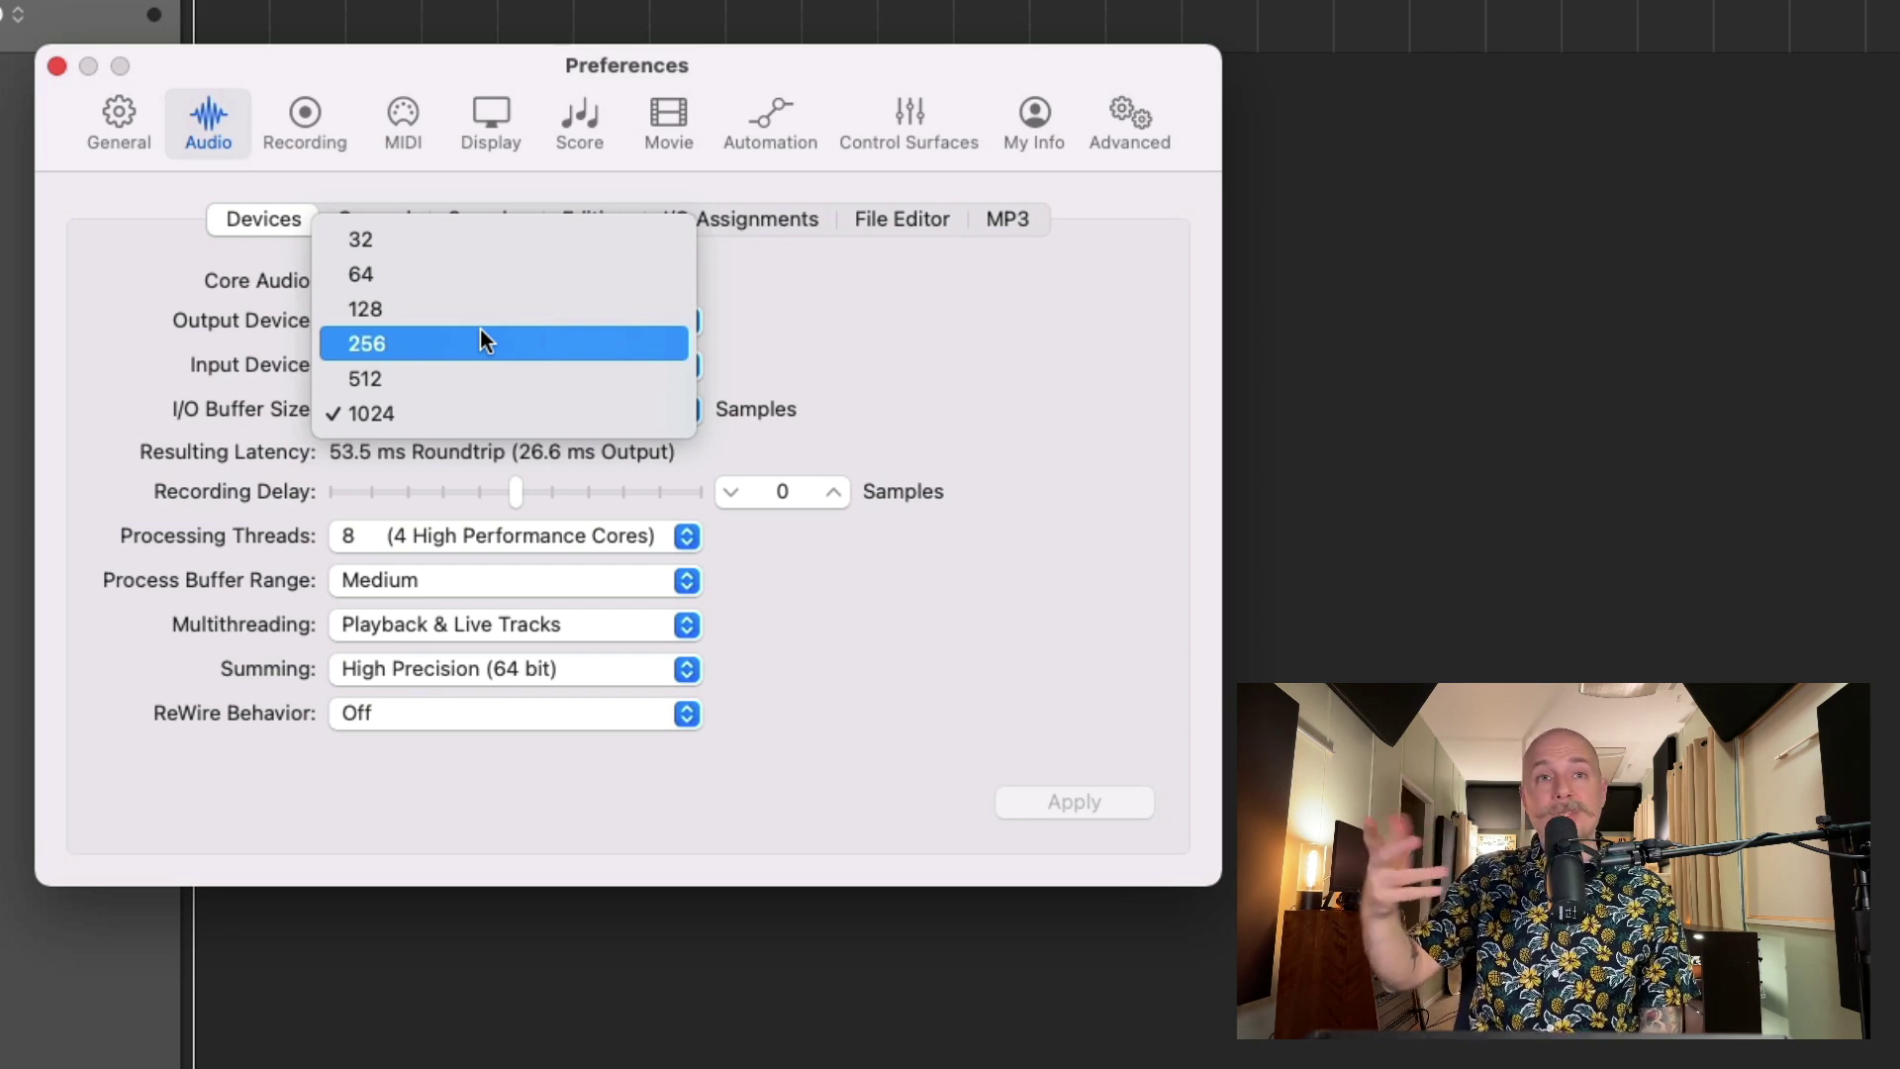
left_click(481, 242)
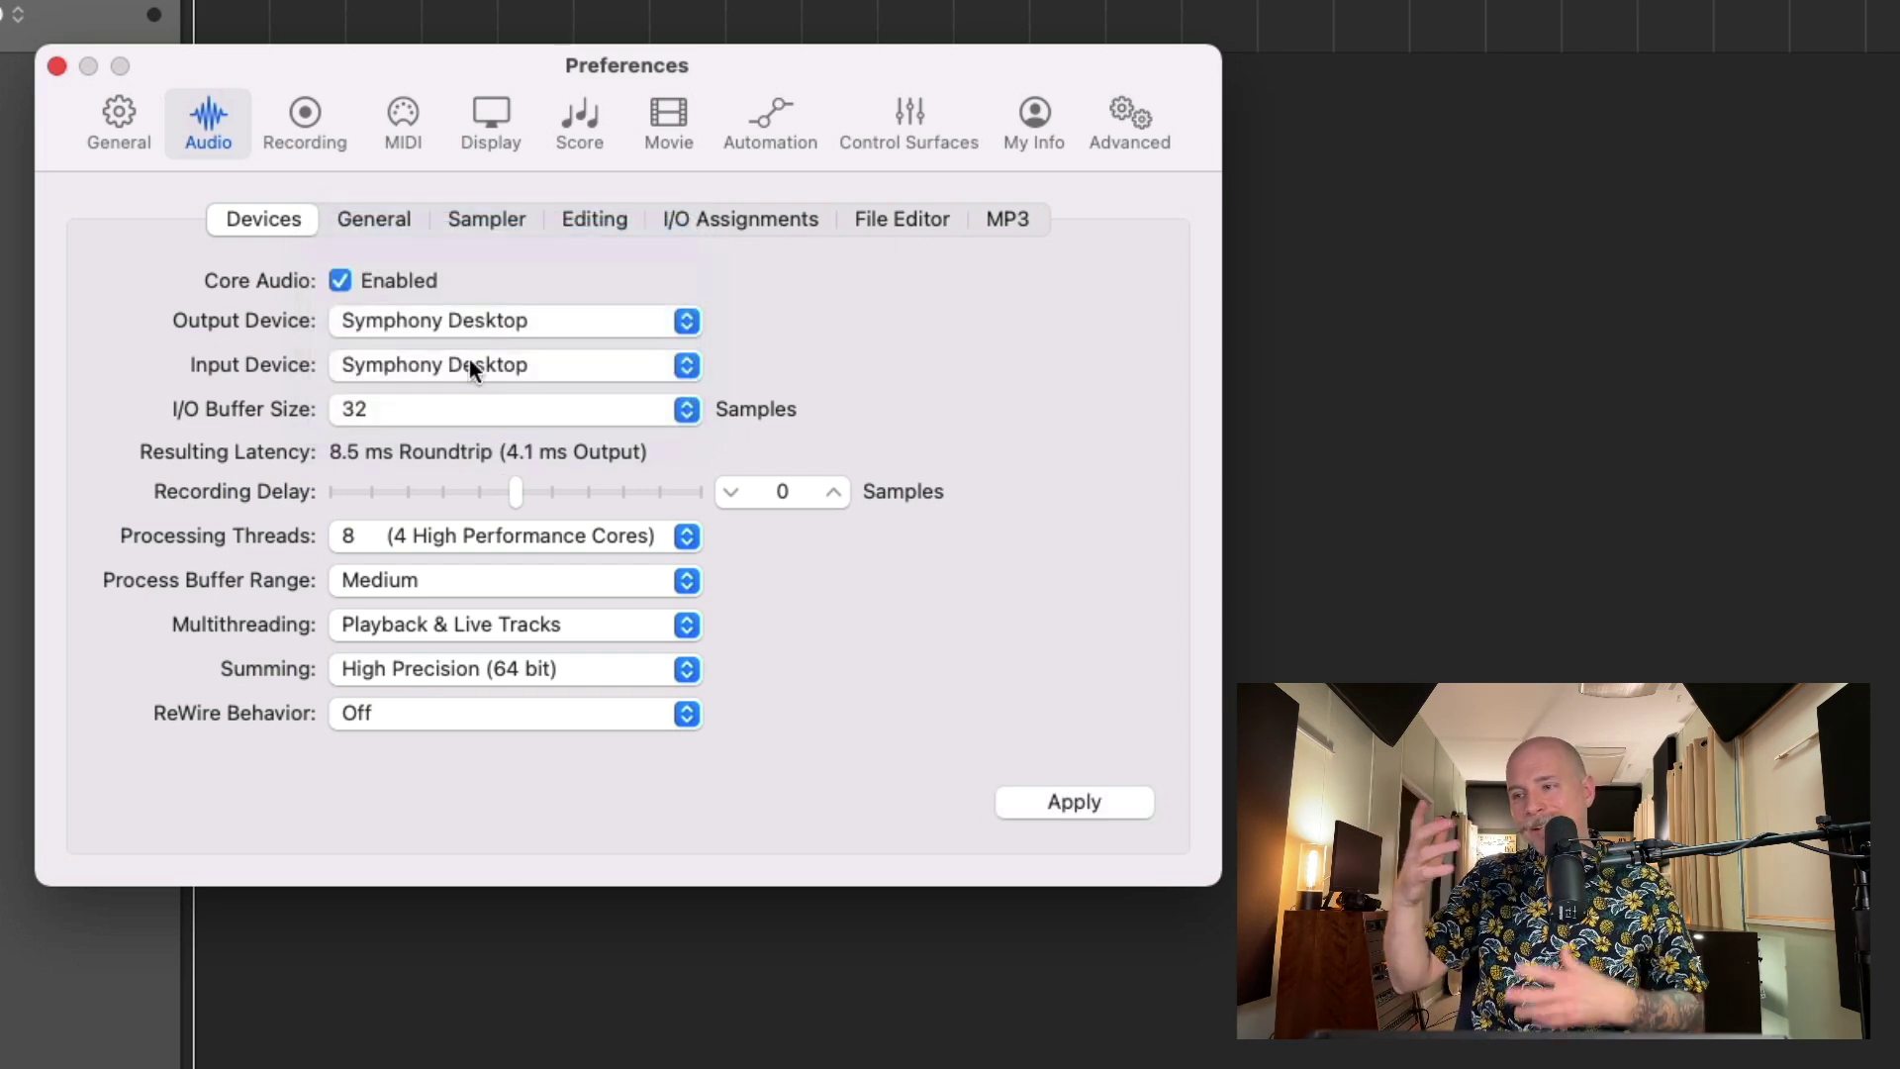
left_click(519, 408)
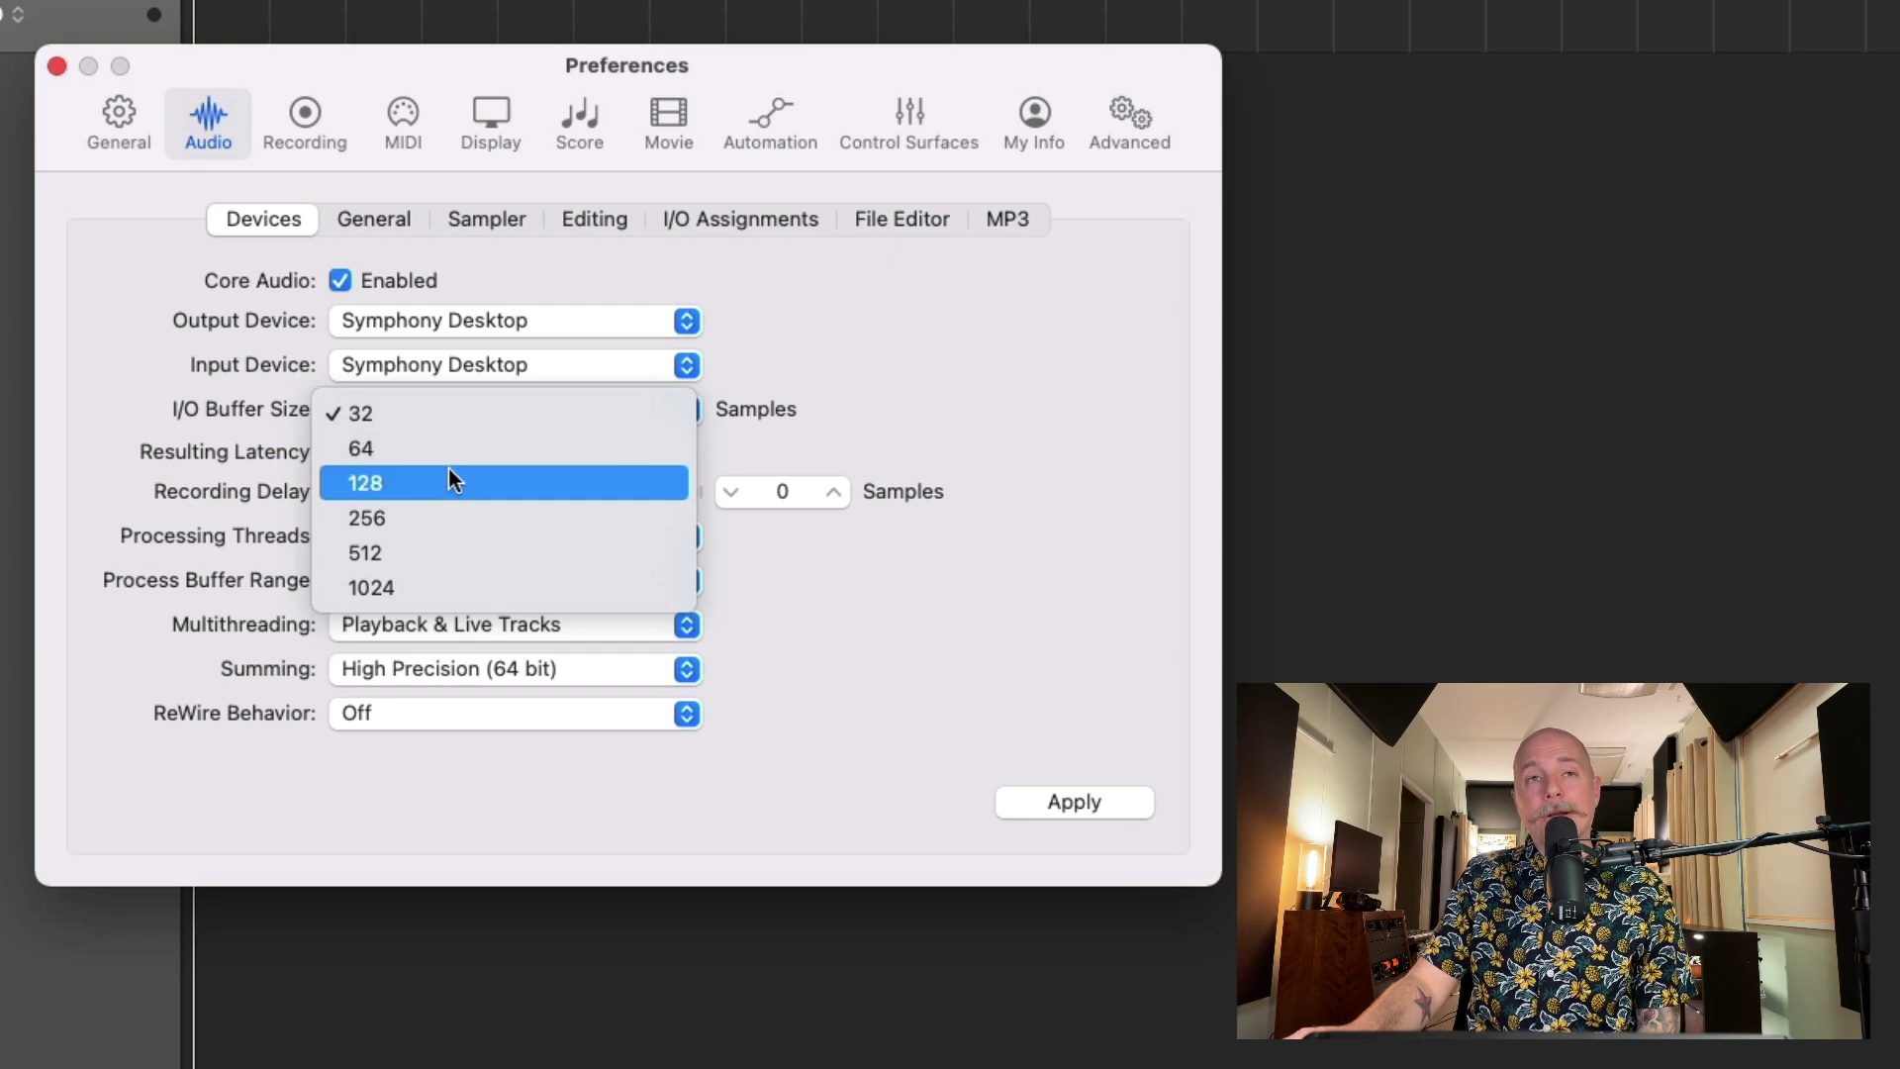
Apply a 128-sample I/O buffer size and move the Preferences window aside.
left_click(890, 401)
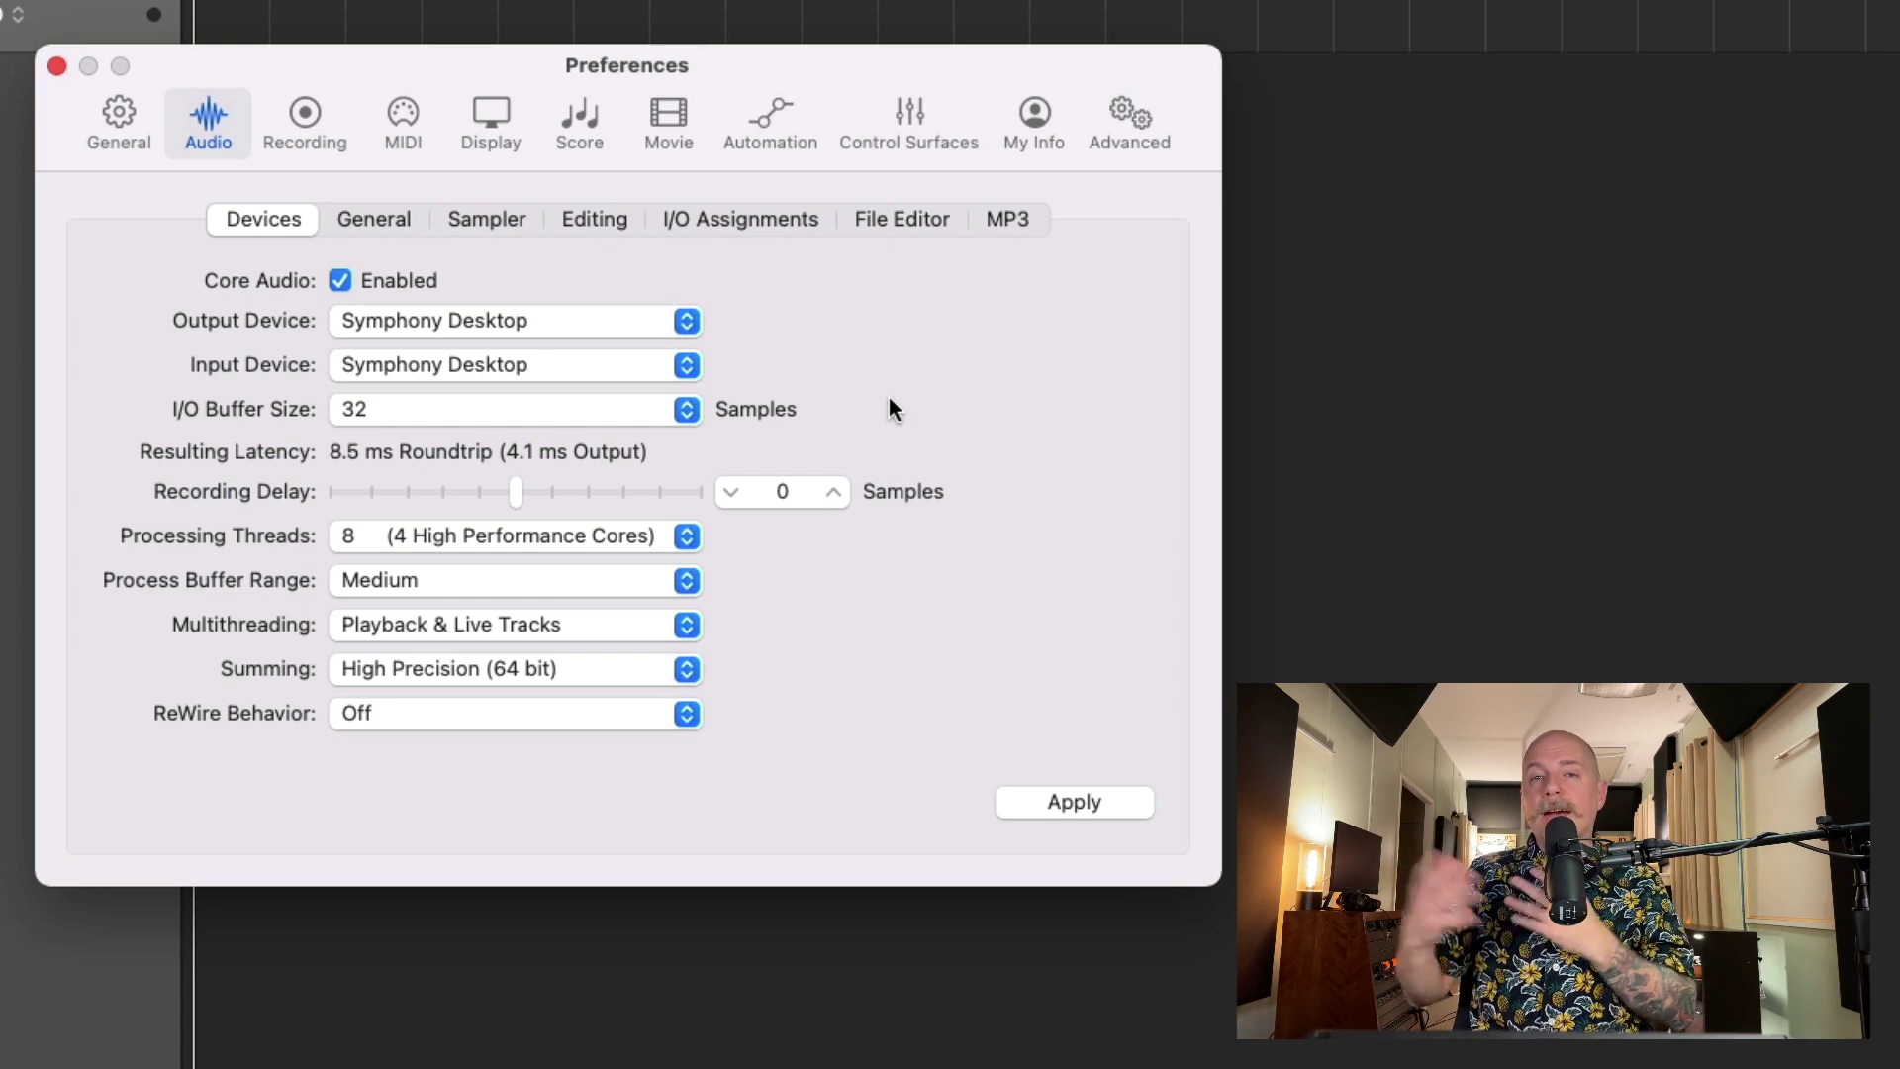
left_click(610, 410)
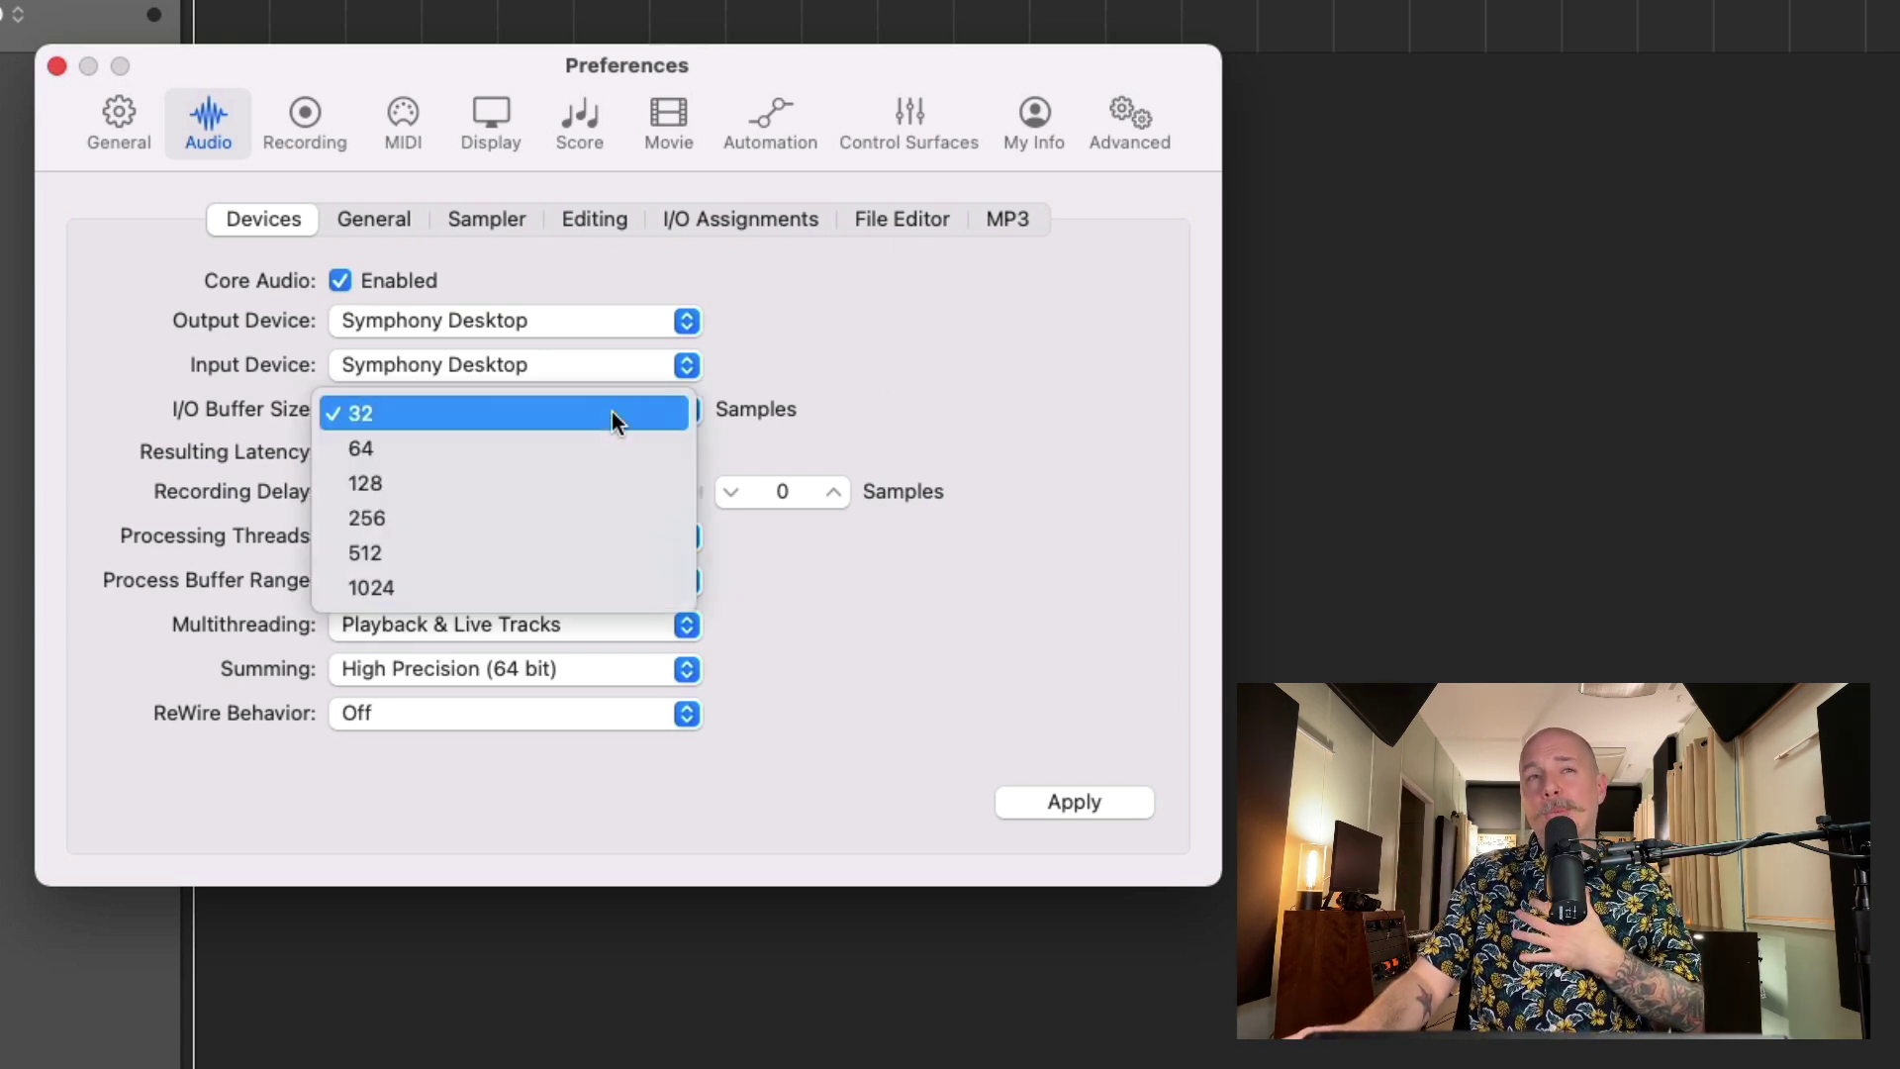
left_click(595, 483)
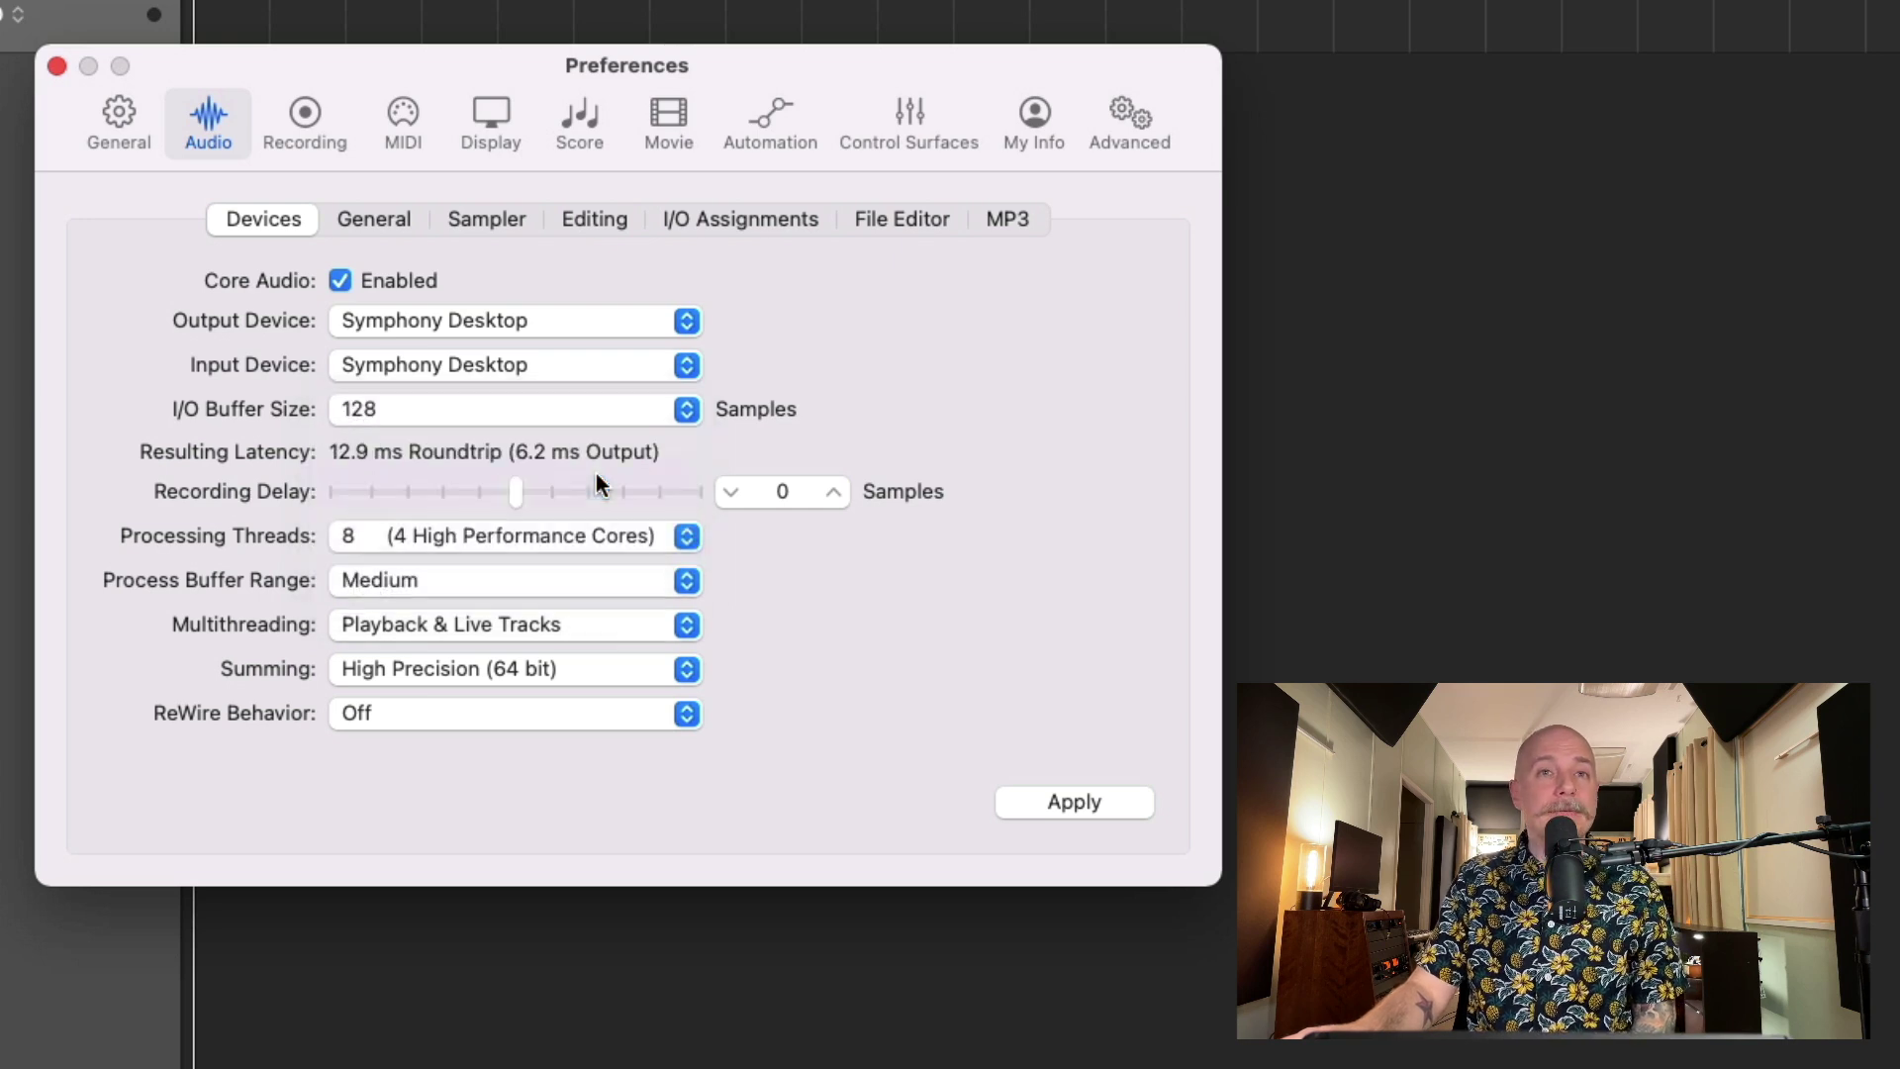
left_click(546, 414)
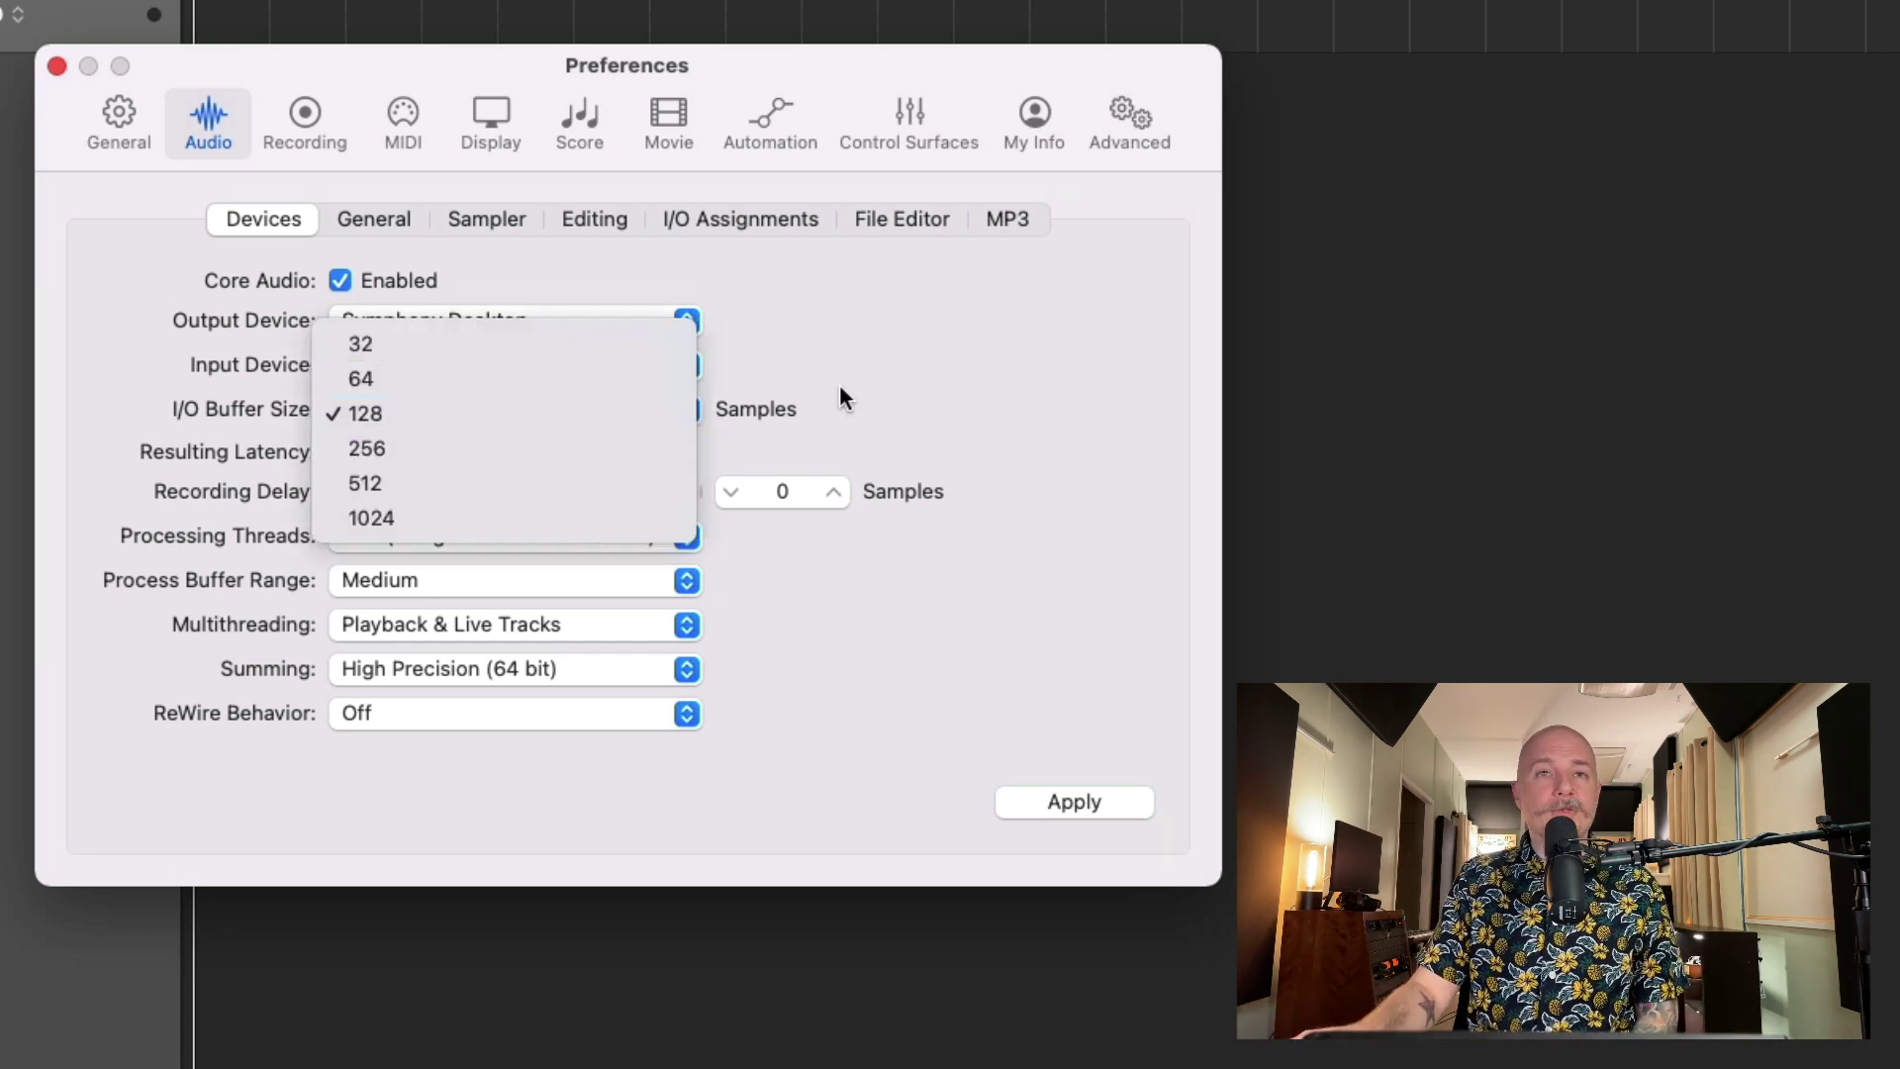
left_click(922, 525)
left_click(1047, 803)
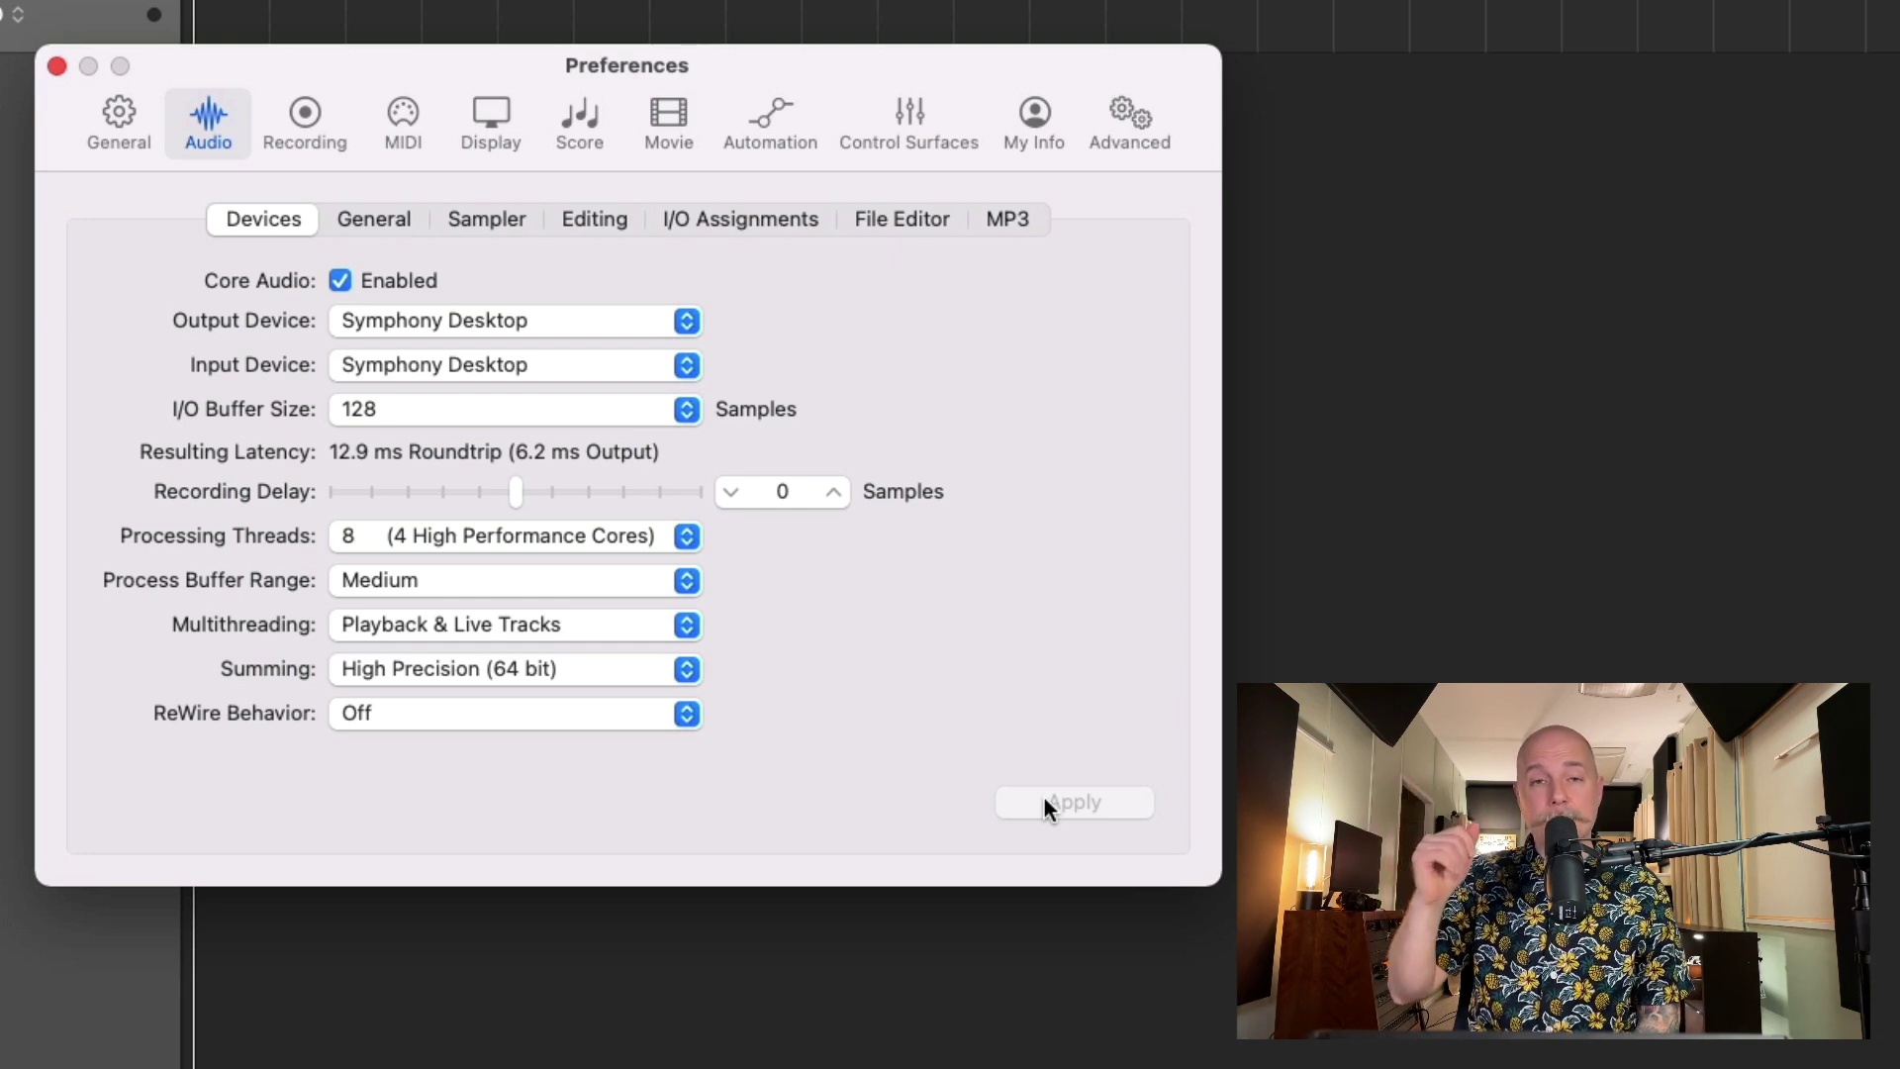
left_click_drag(355, 69, 513, 233)
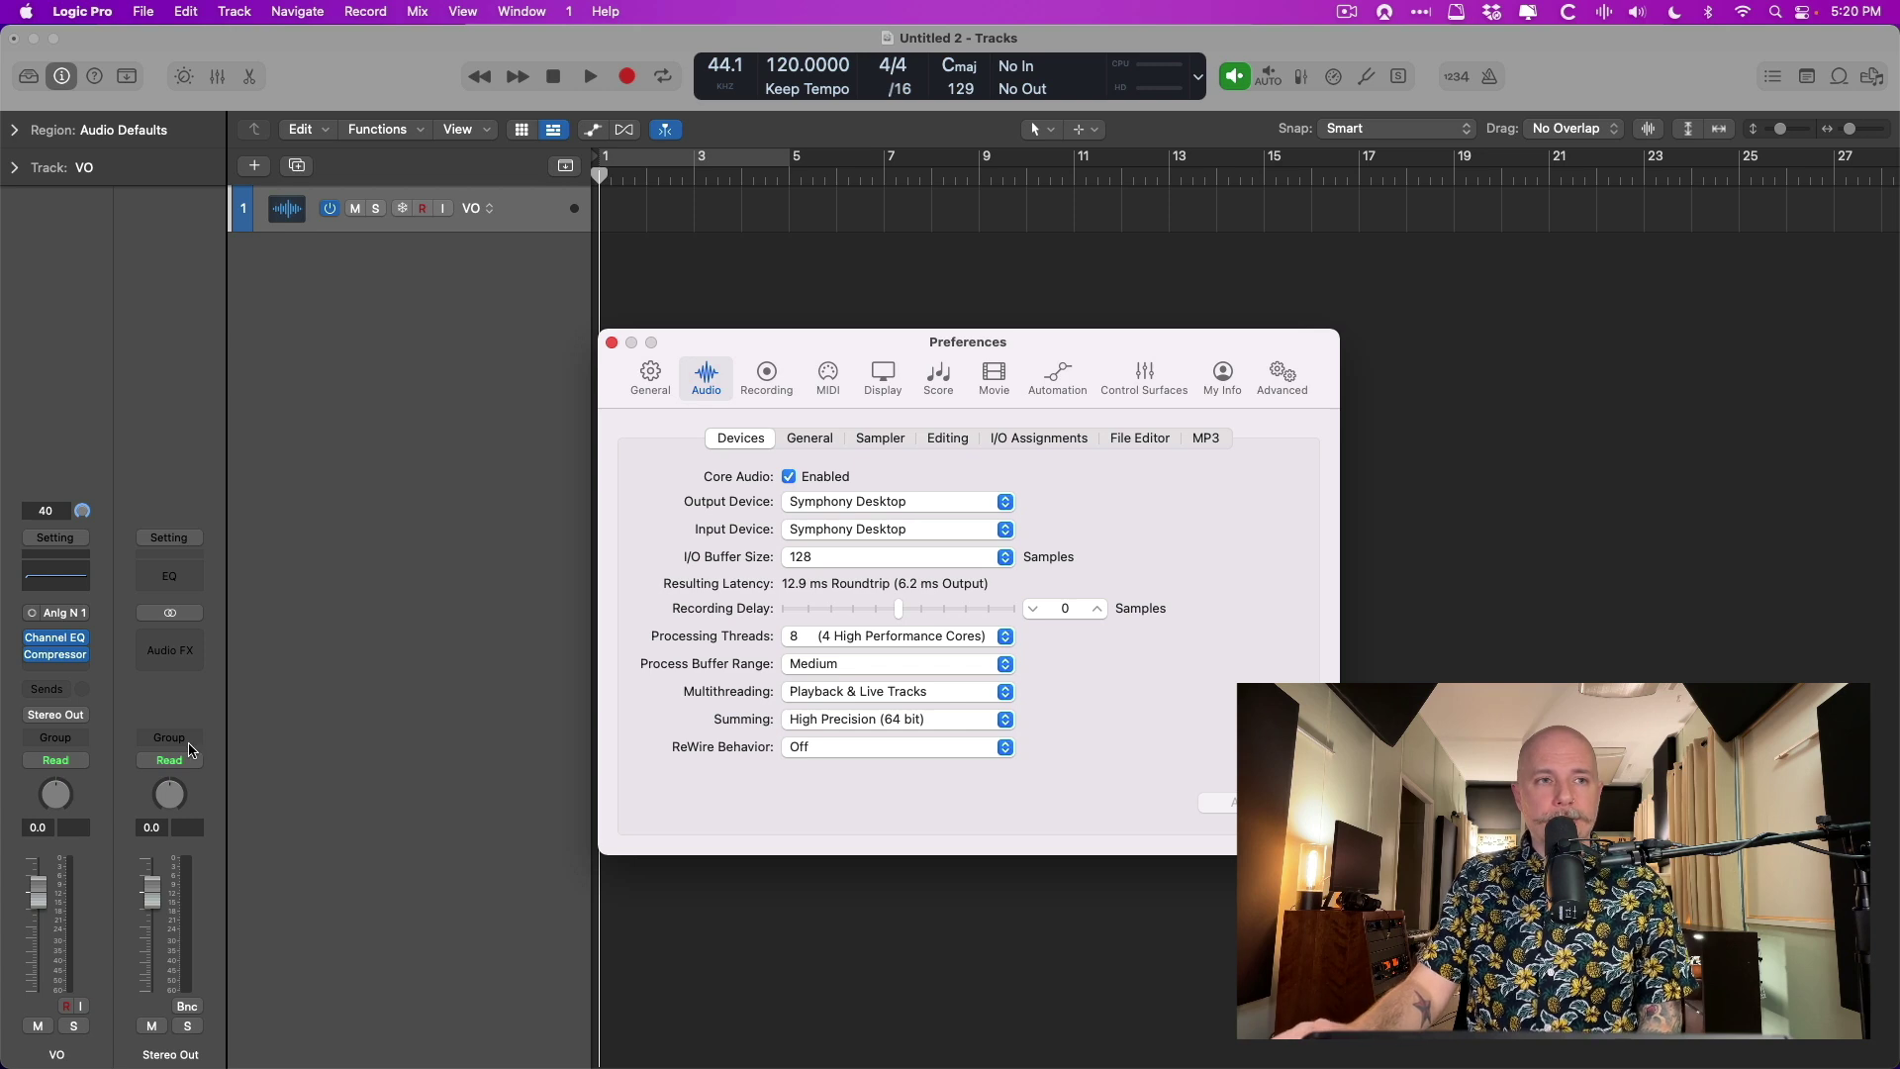
left_click(67, 1006)
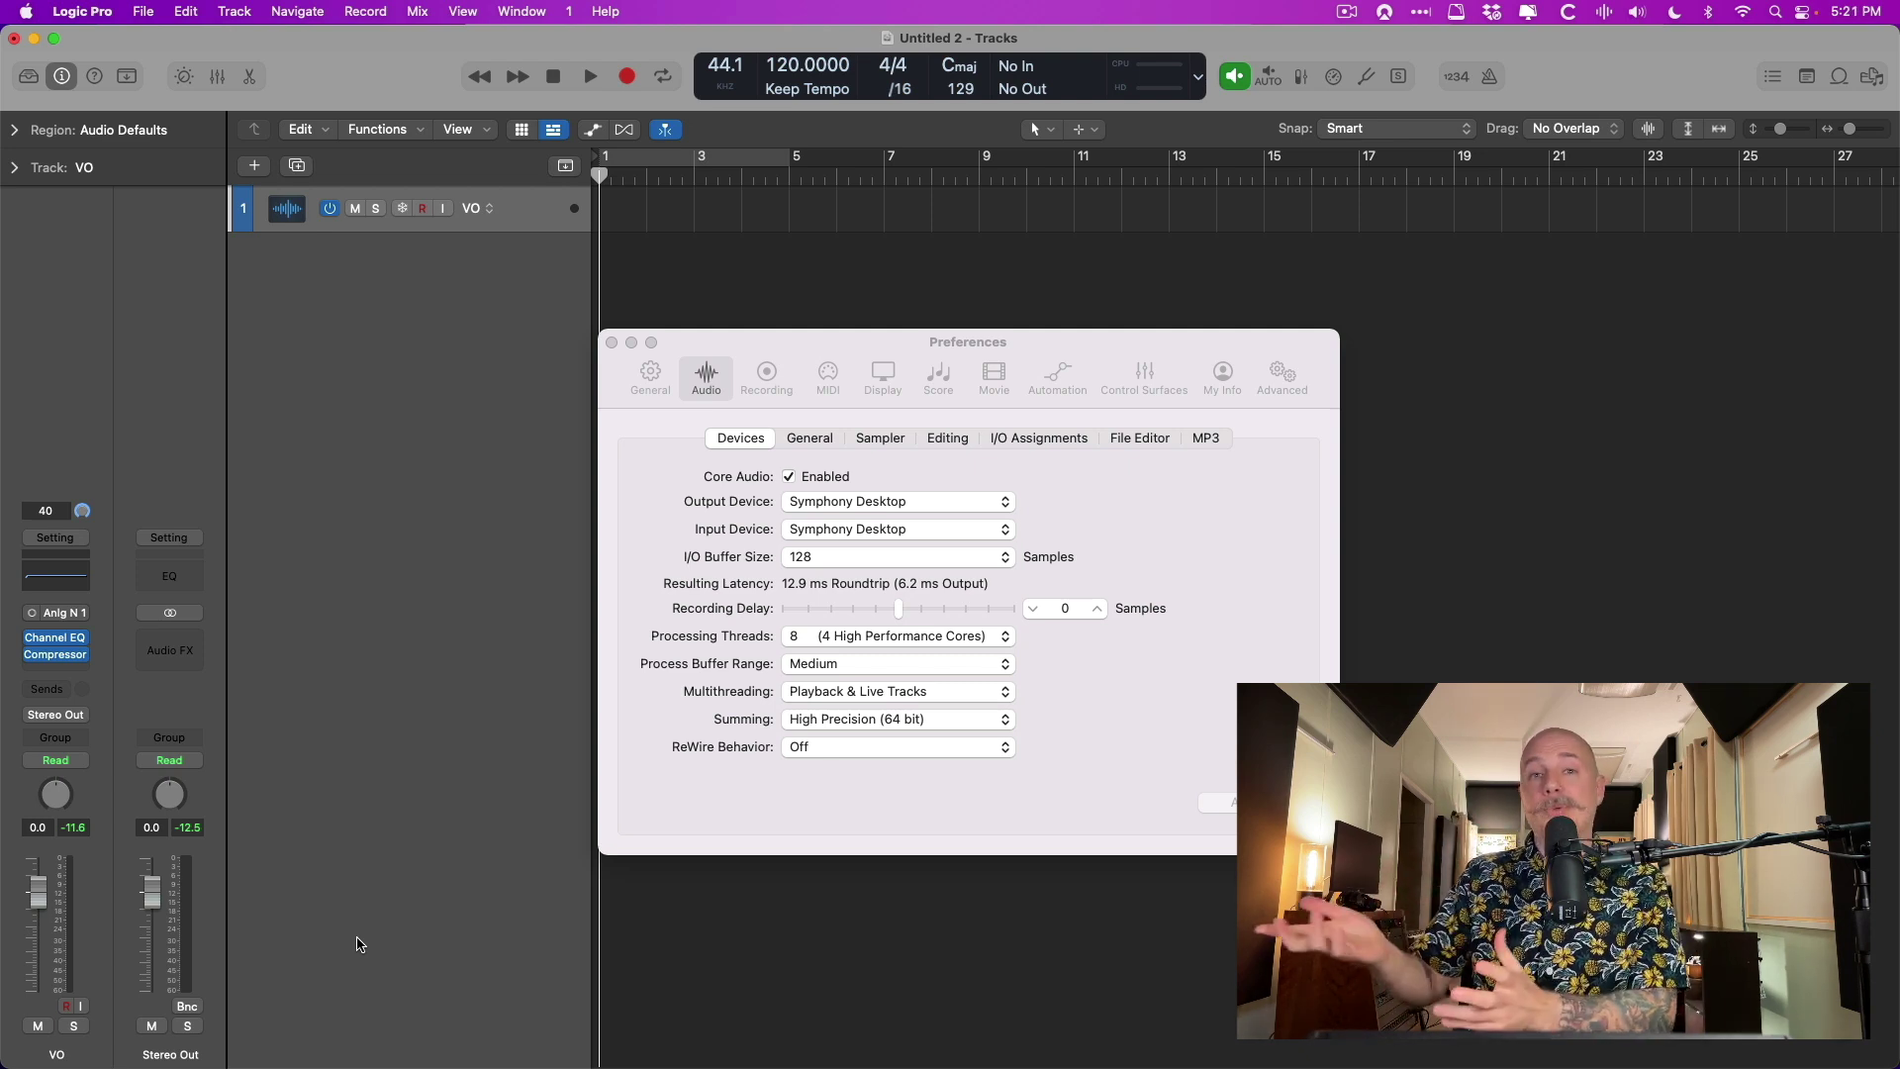
key("super+Tab")
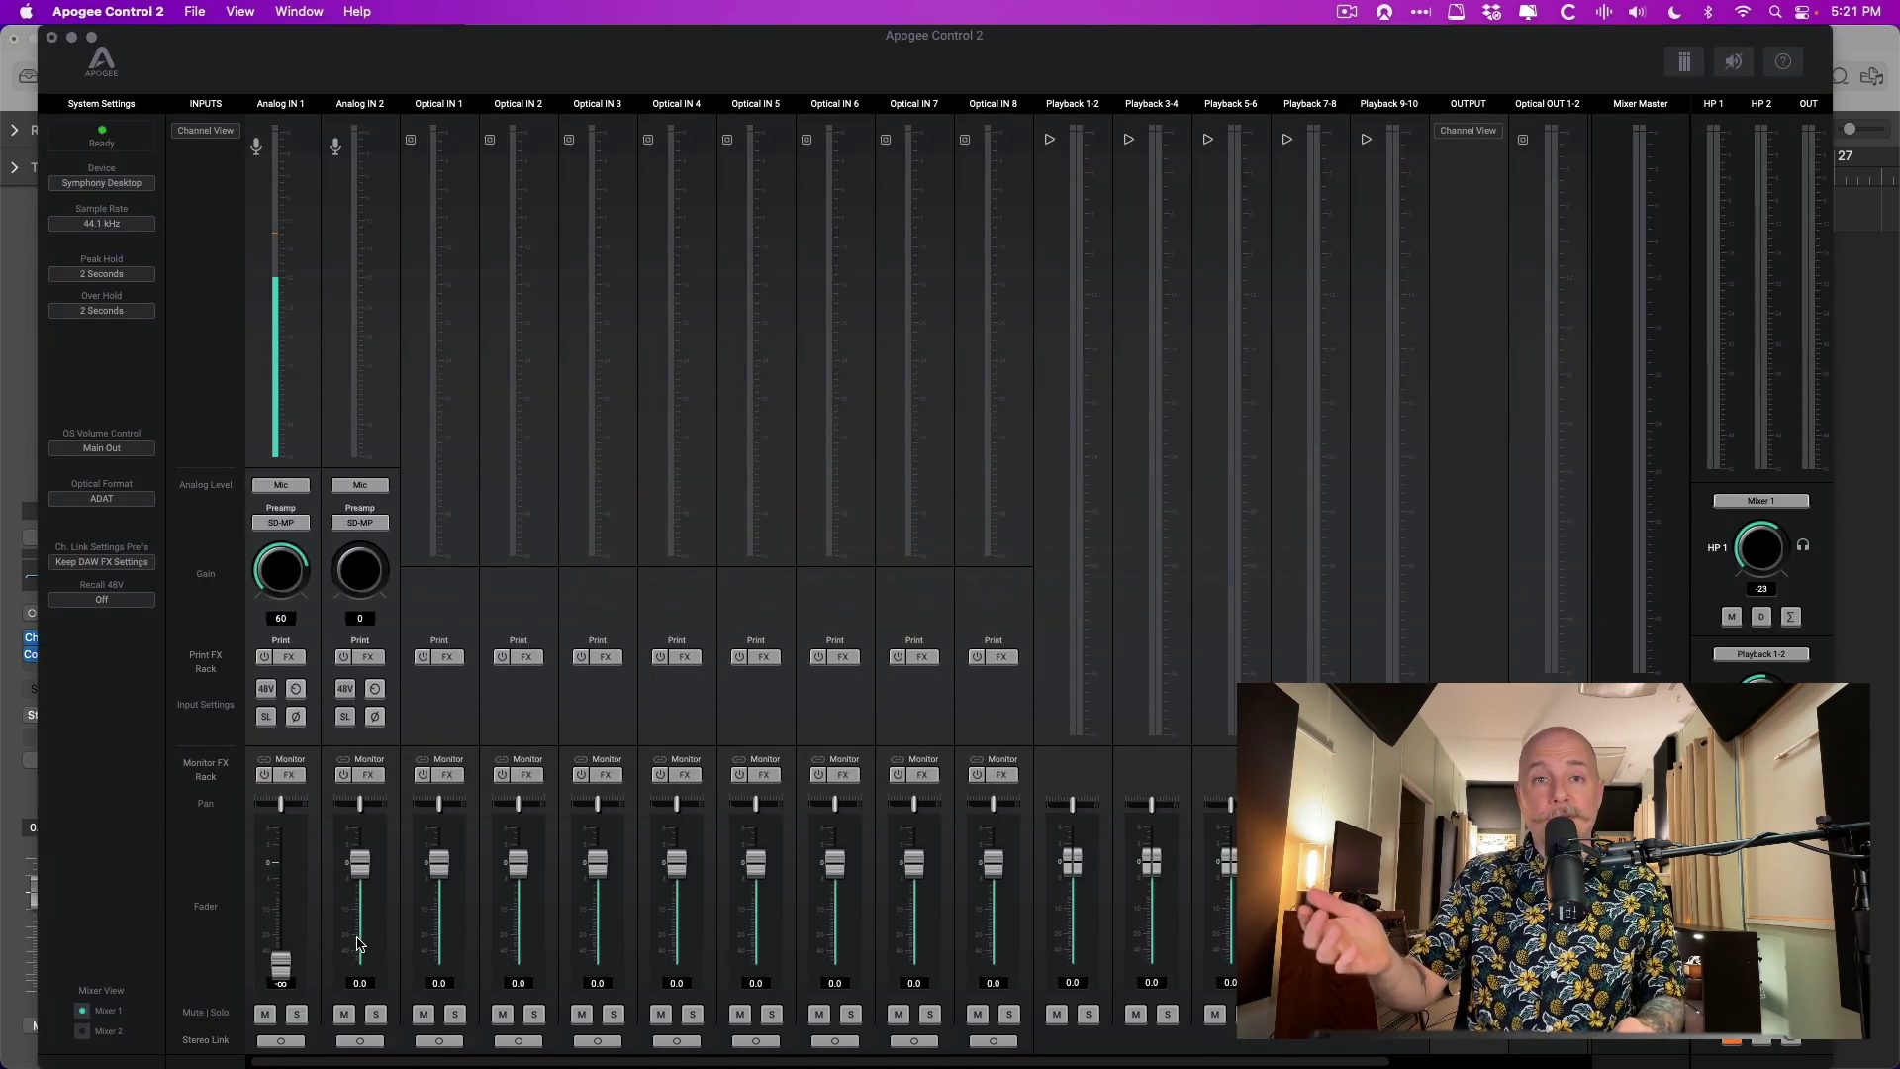
key("super+Tab")
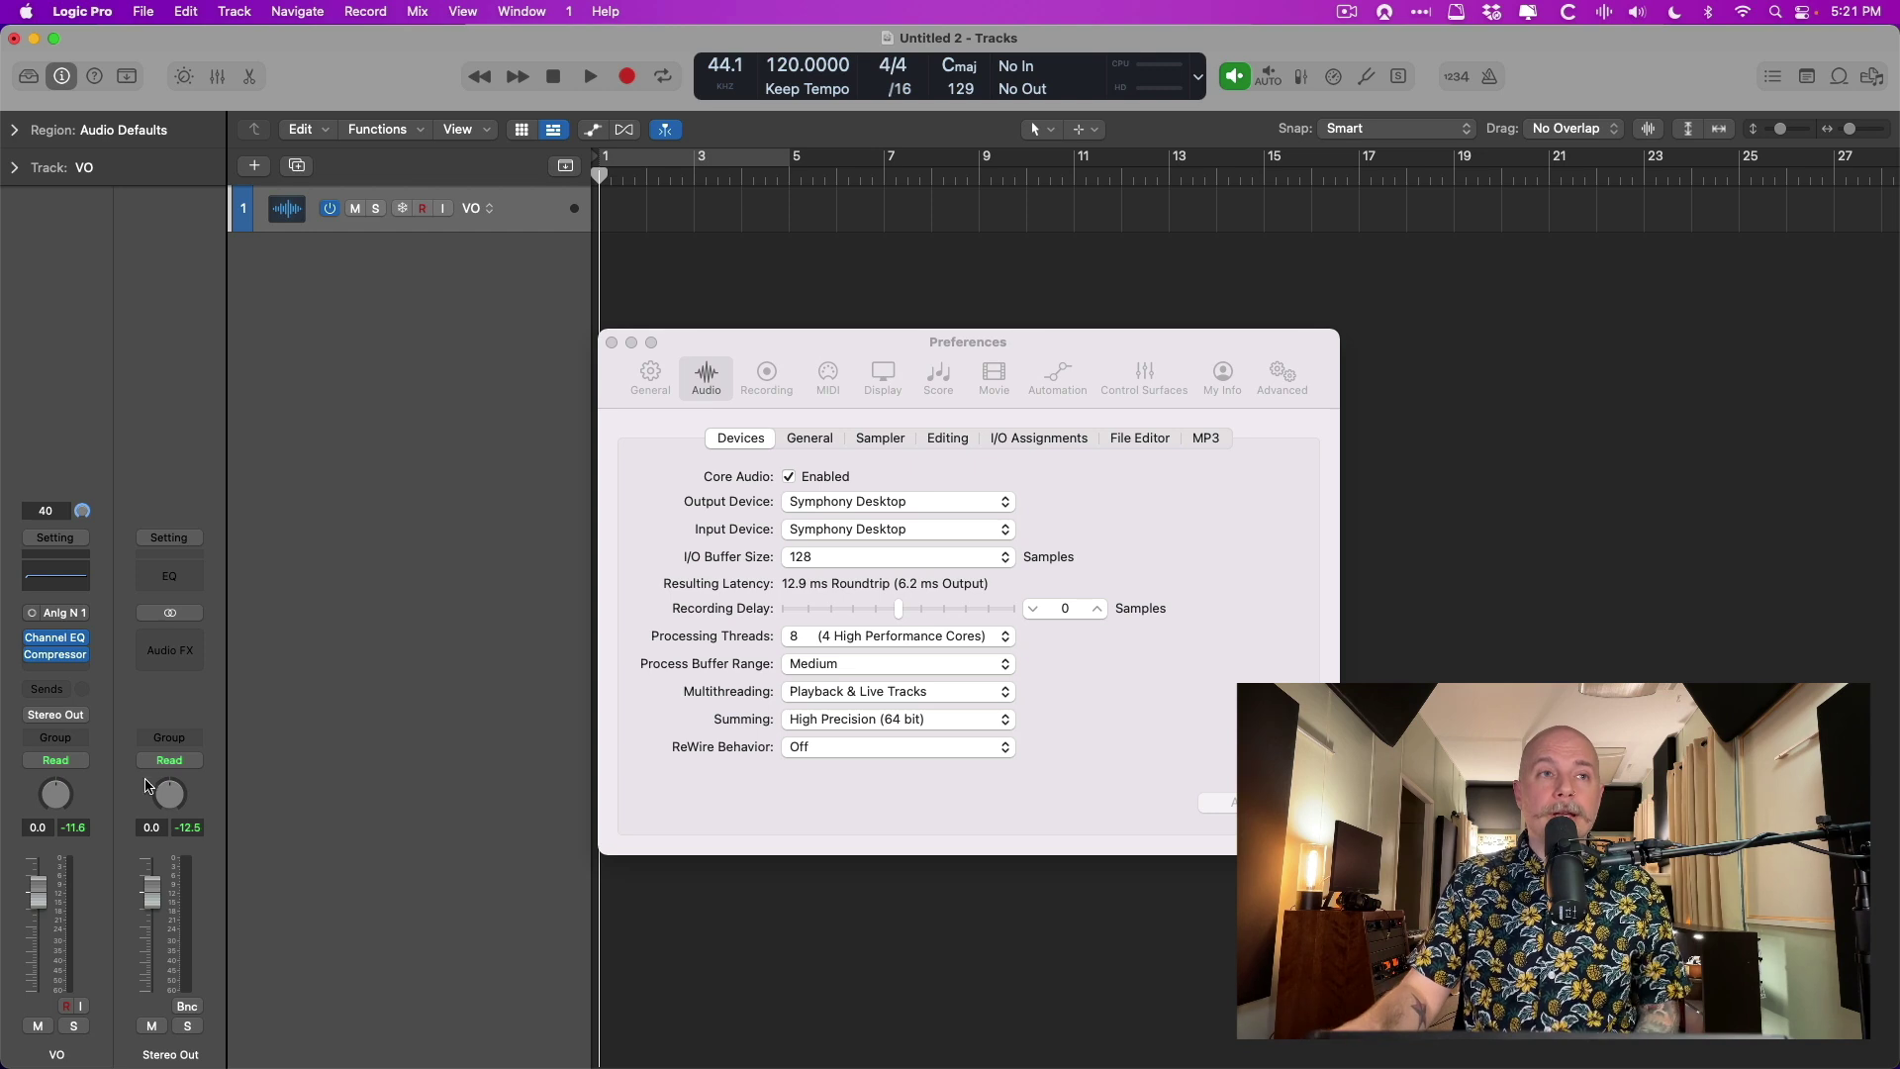
In Channel EQ, raise the high-pass to about 90 Hz, cut 250 Hz ~3 dB, lift high shelf ~2 dB.
left_click(51, 640)
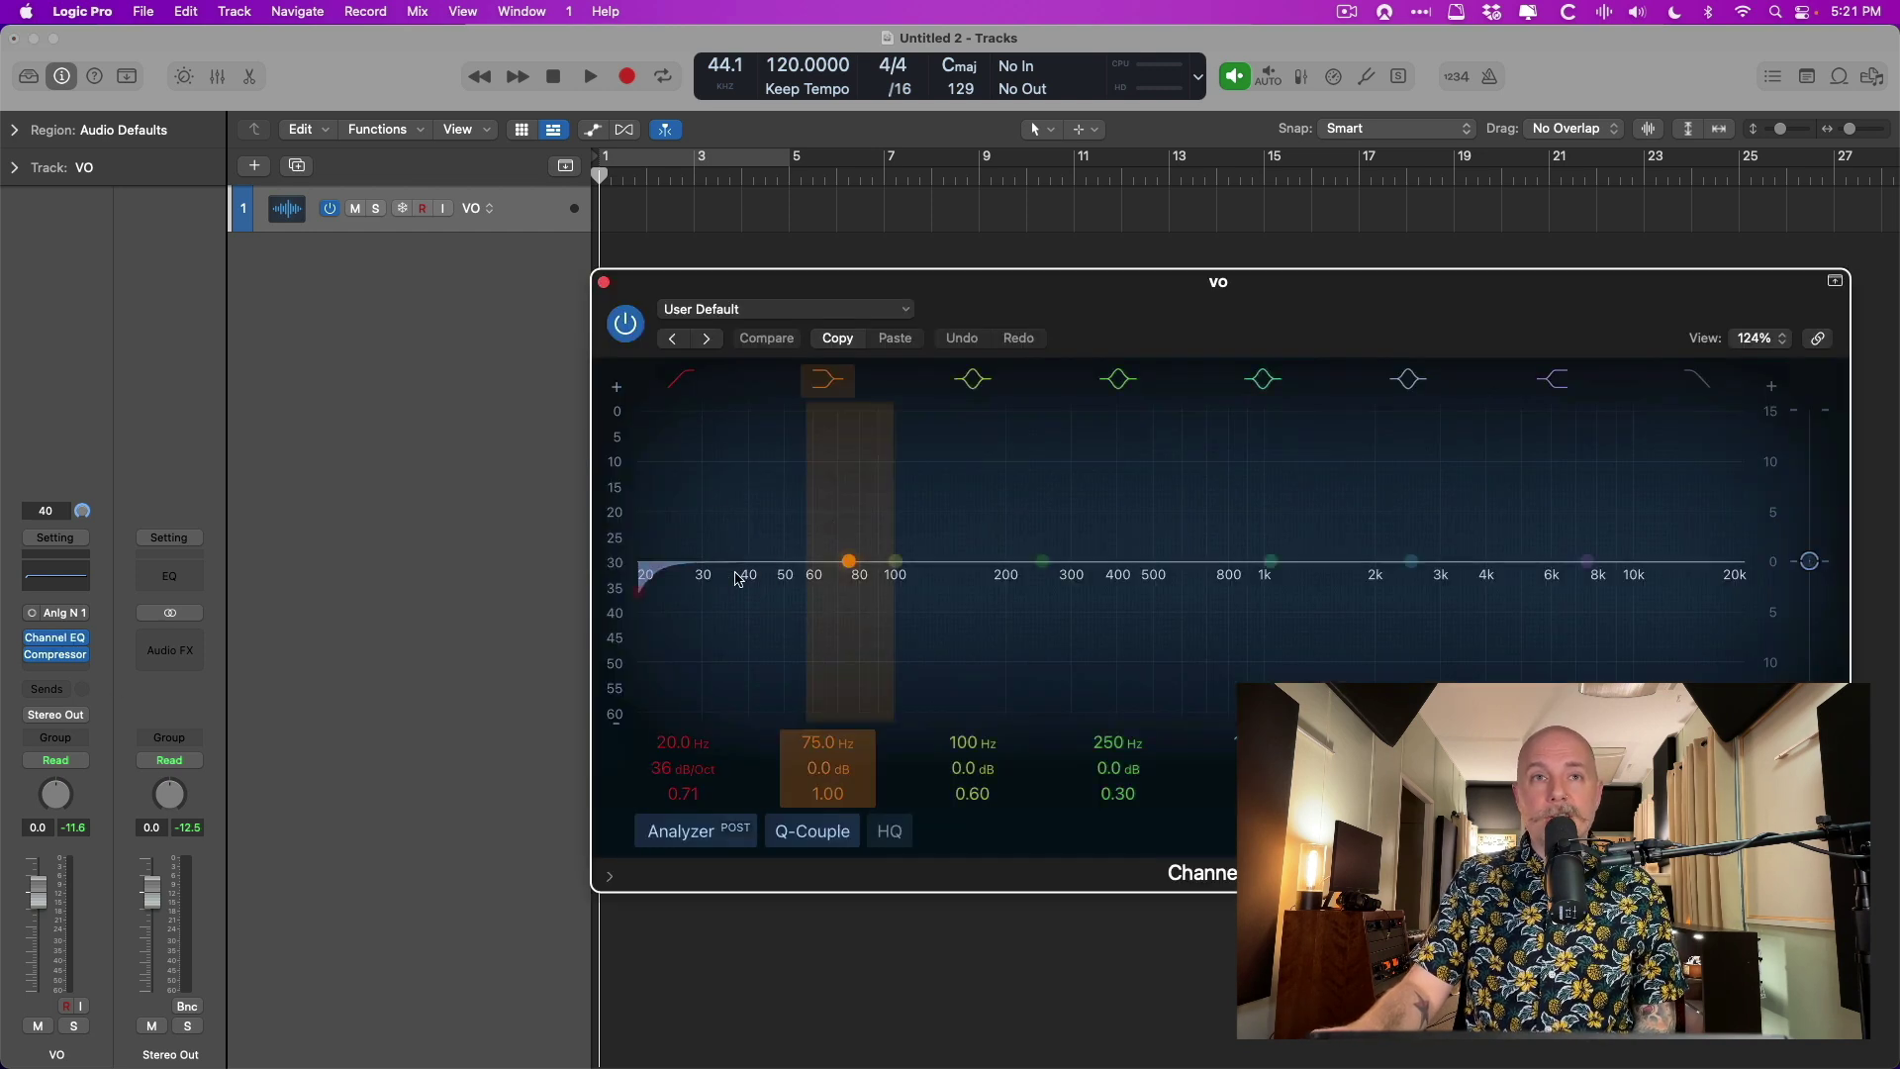
left_click_drag(644, 568, 891, 564)
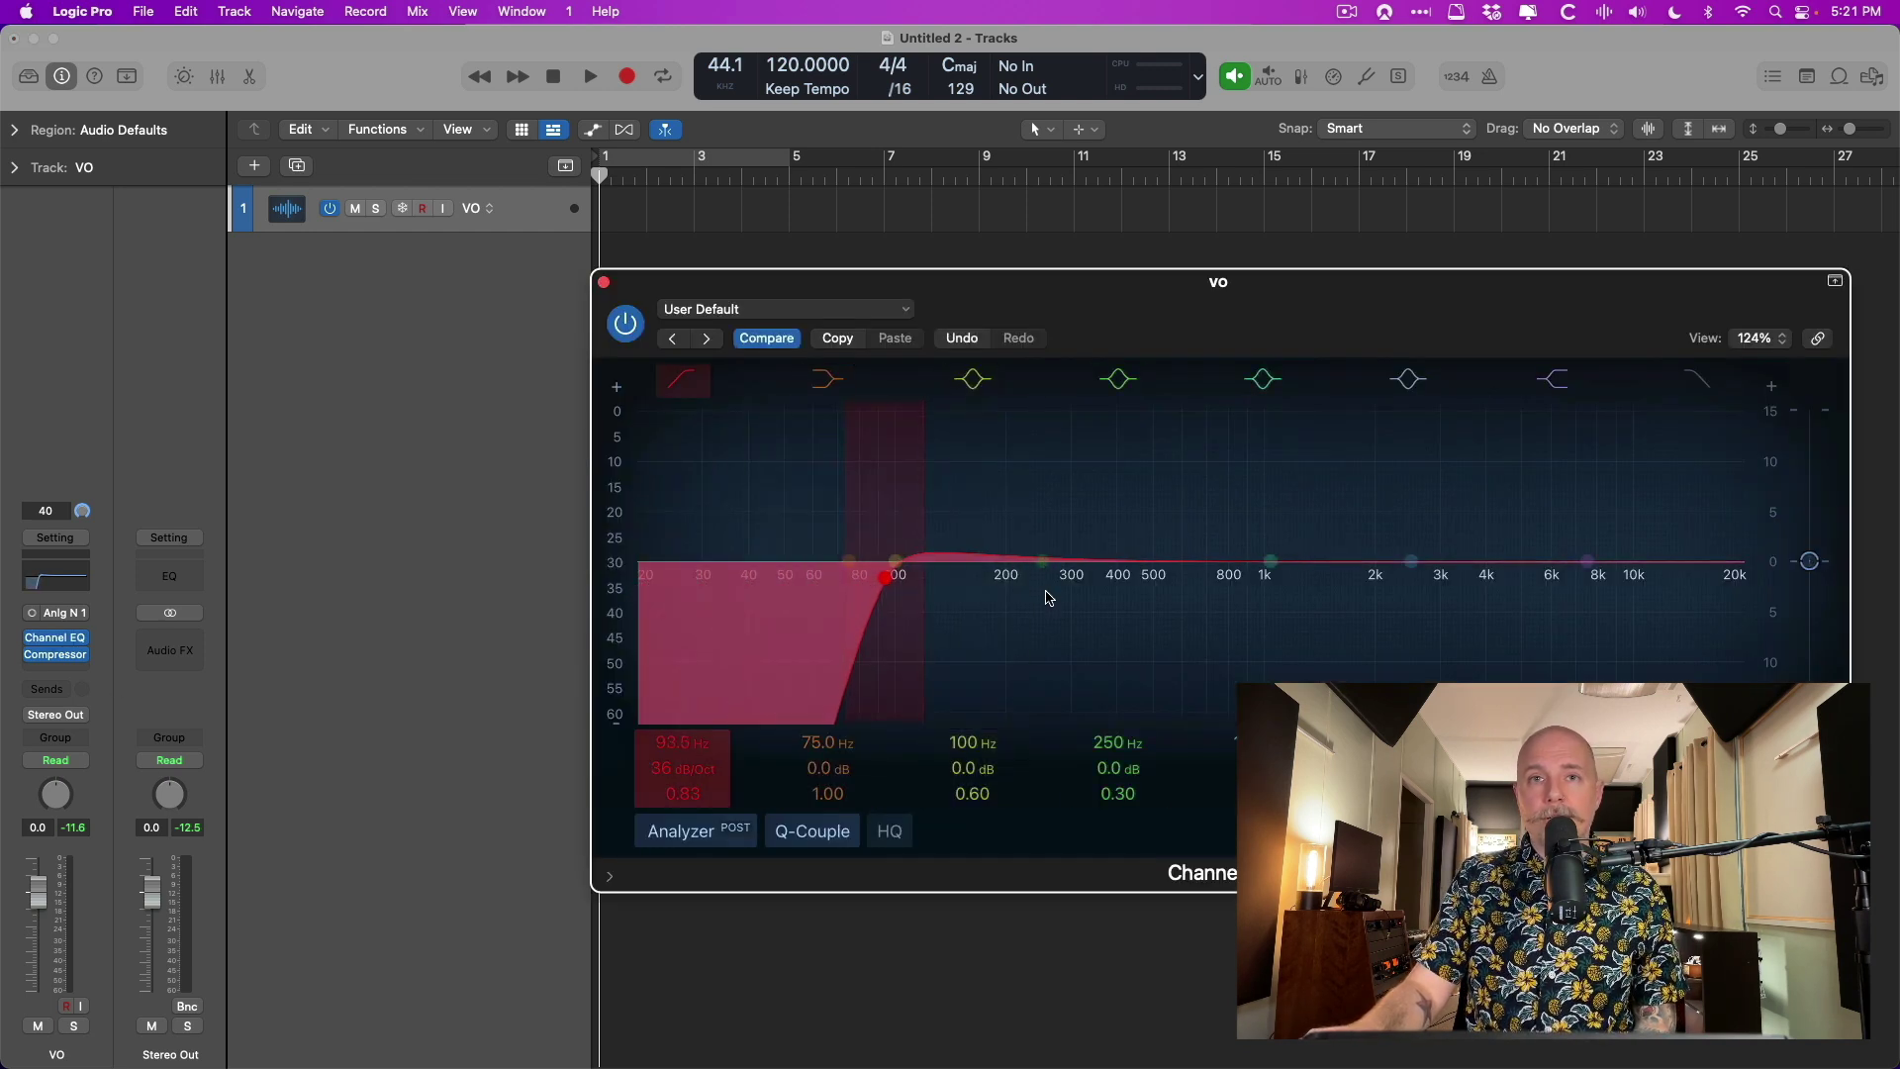
left_click_drag(1047, 561, 1061, 595)
left_click_drag(1588, 561, 1425, 544)
Insert Space Designer, record-enable the VO track, and close the Space Designer, Compressor and EQ windows.
mouse_move(64, 660)
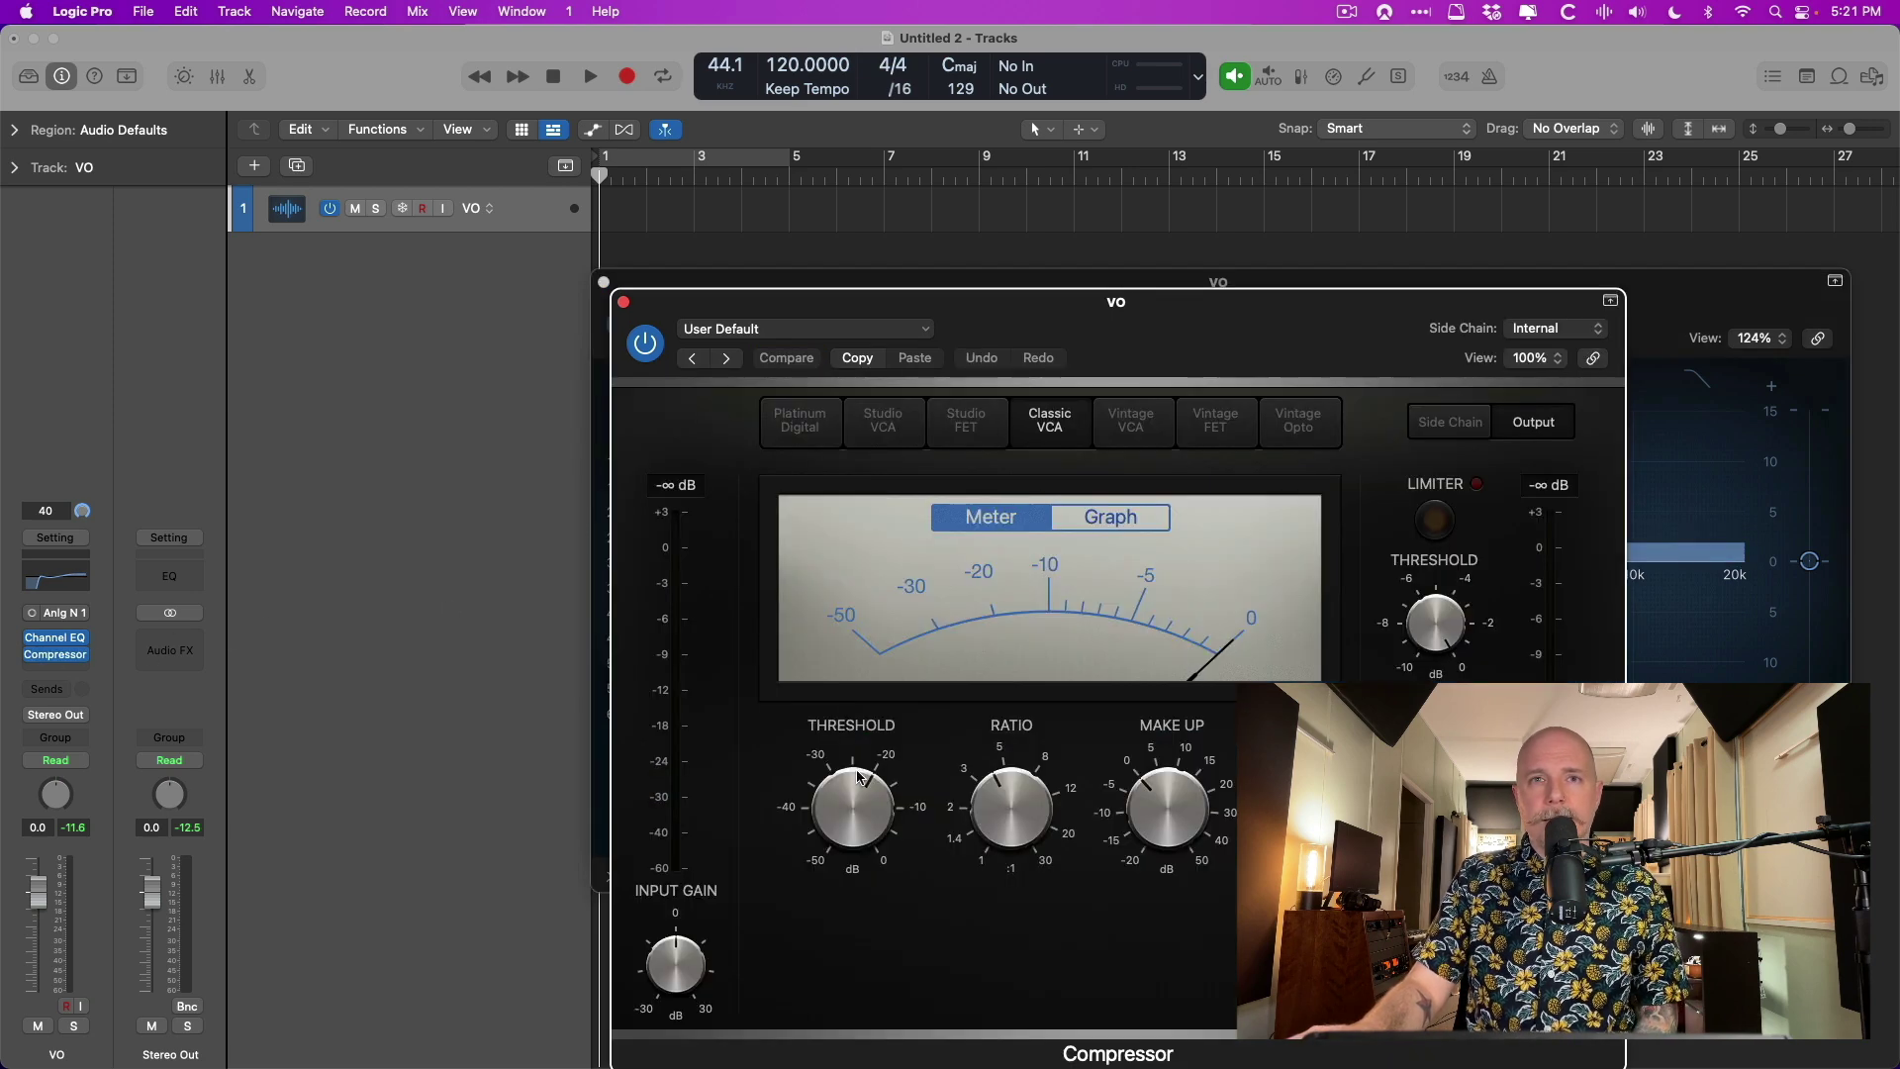
left_click(55, 672)
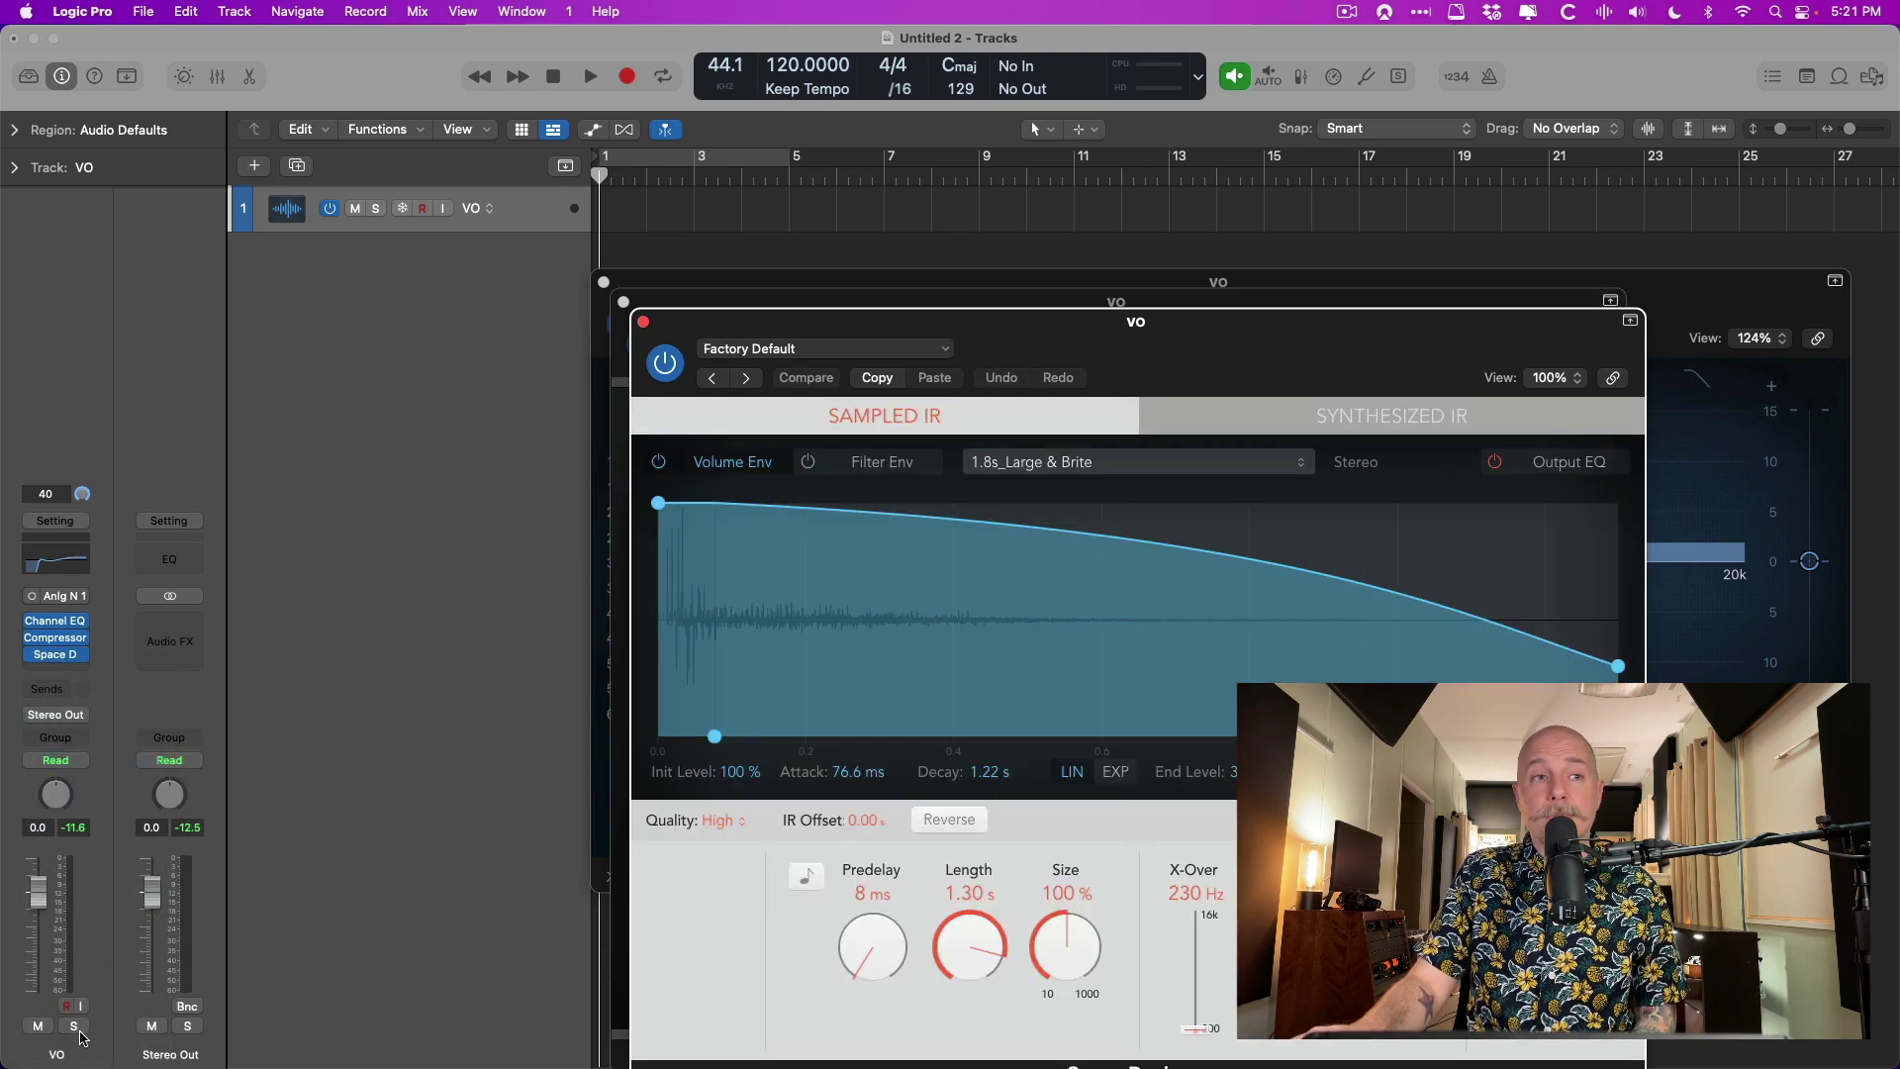
left_click(67, 1007)
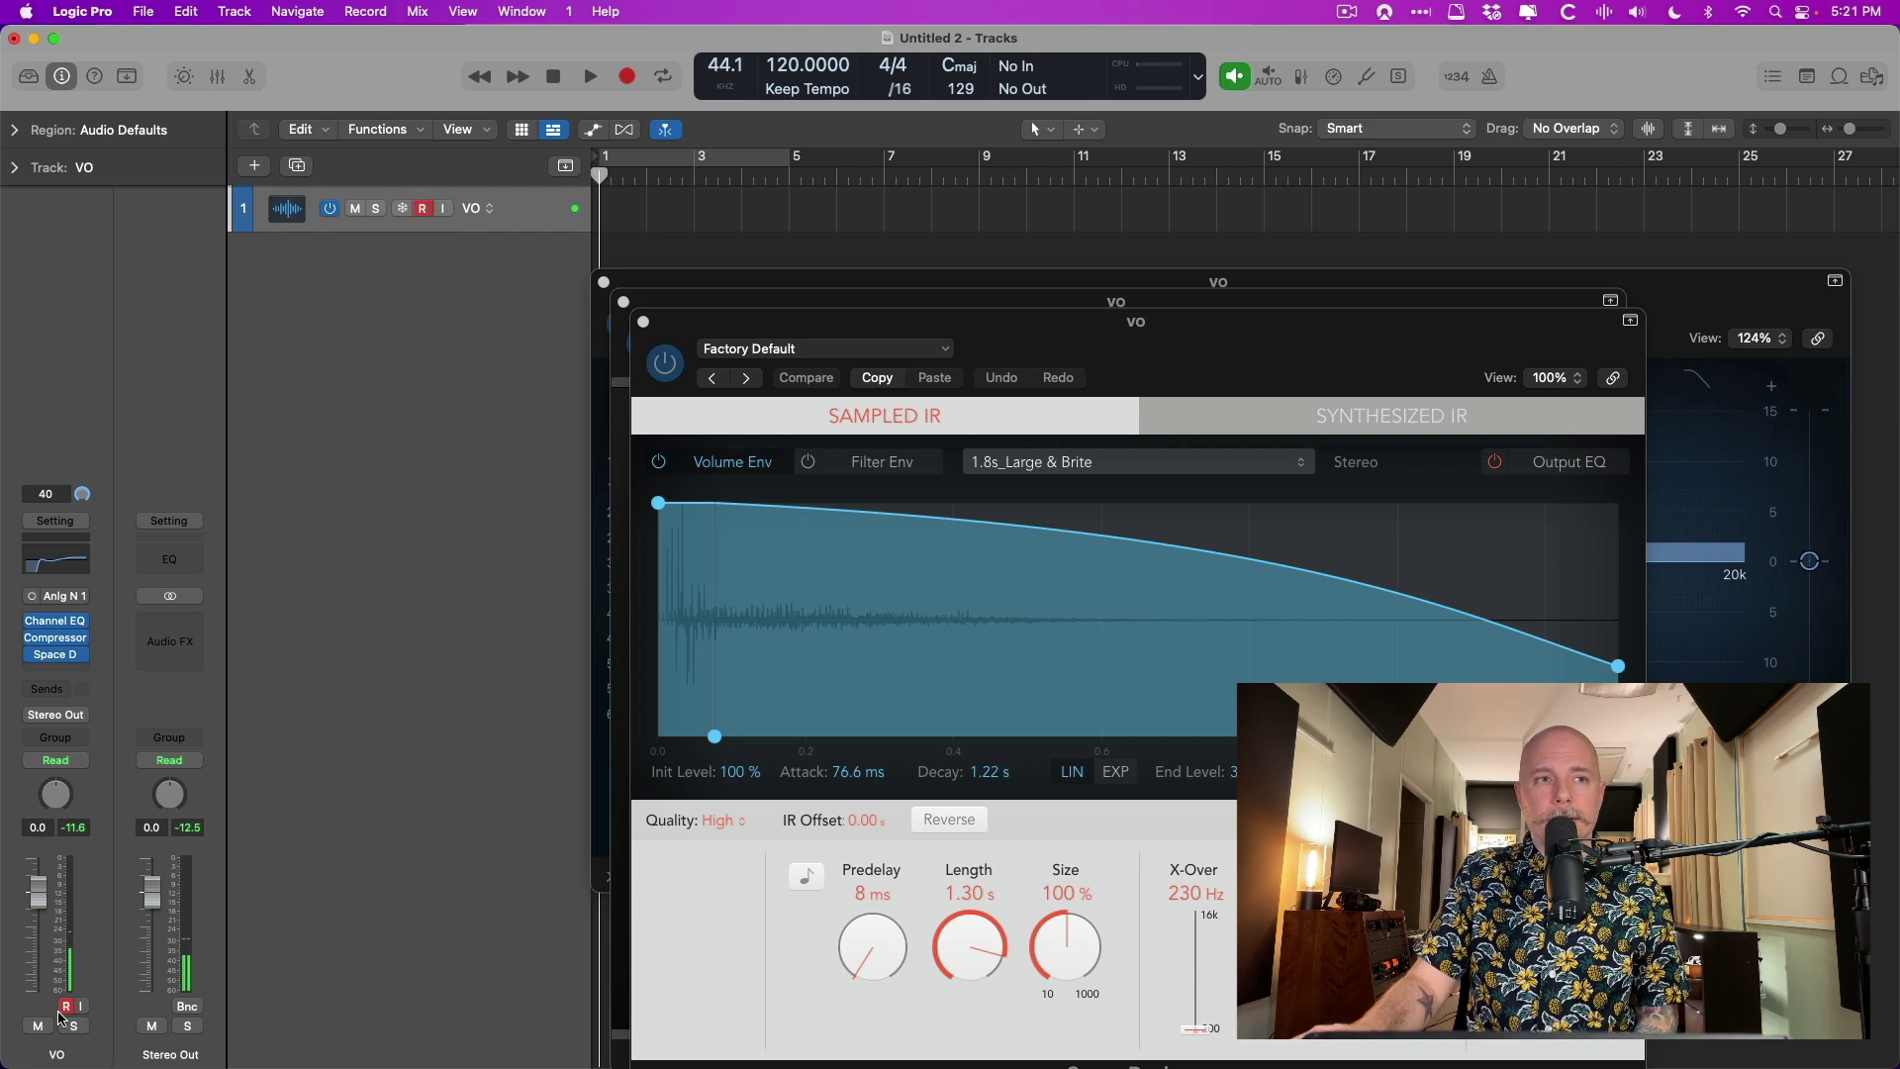
left_click(641, 322)
left_click(623, 302)
left_click(603, 283)
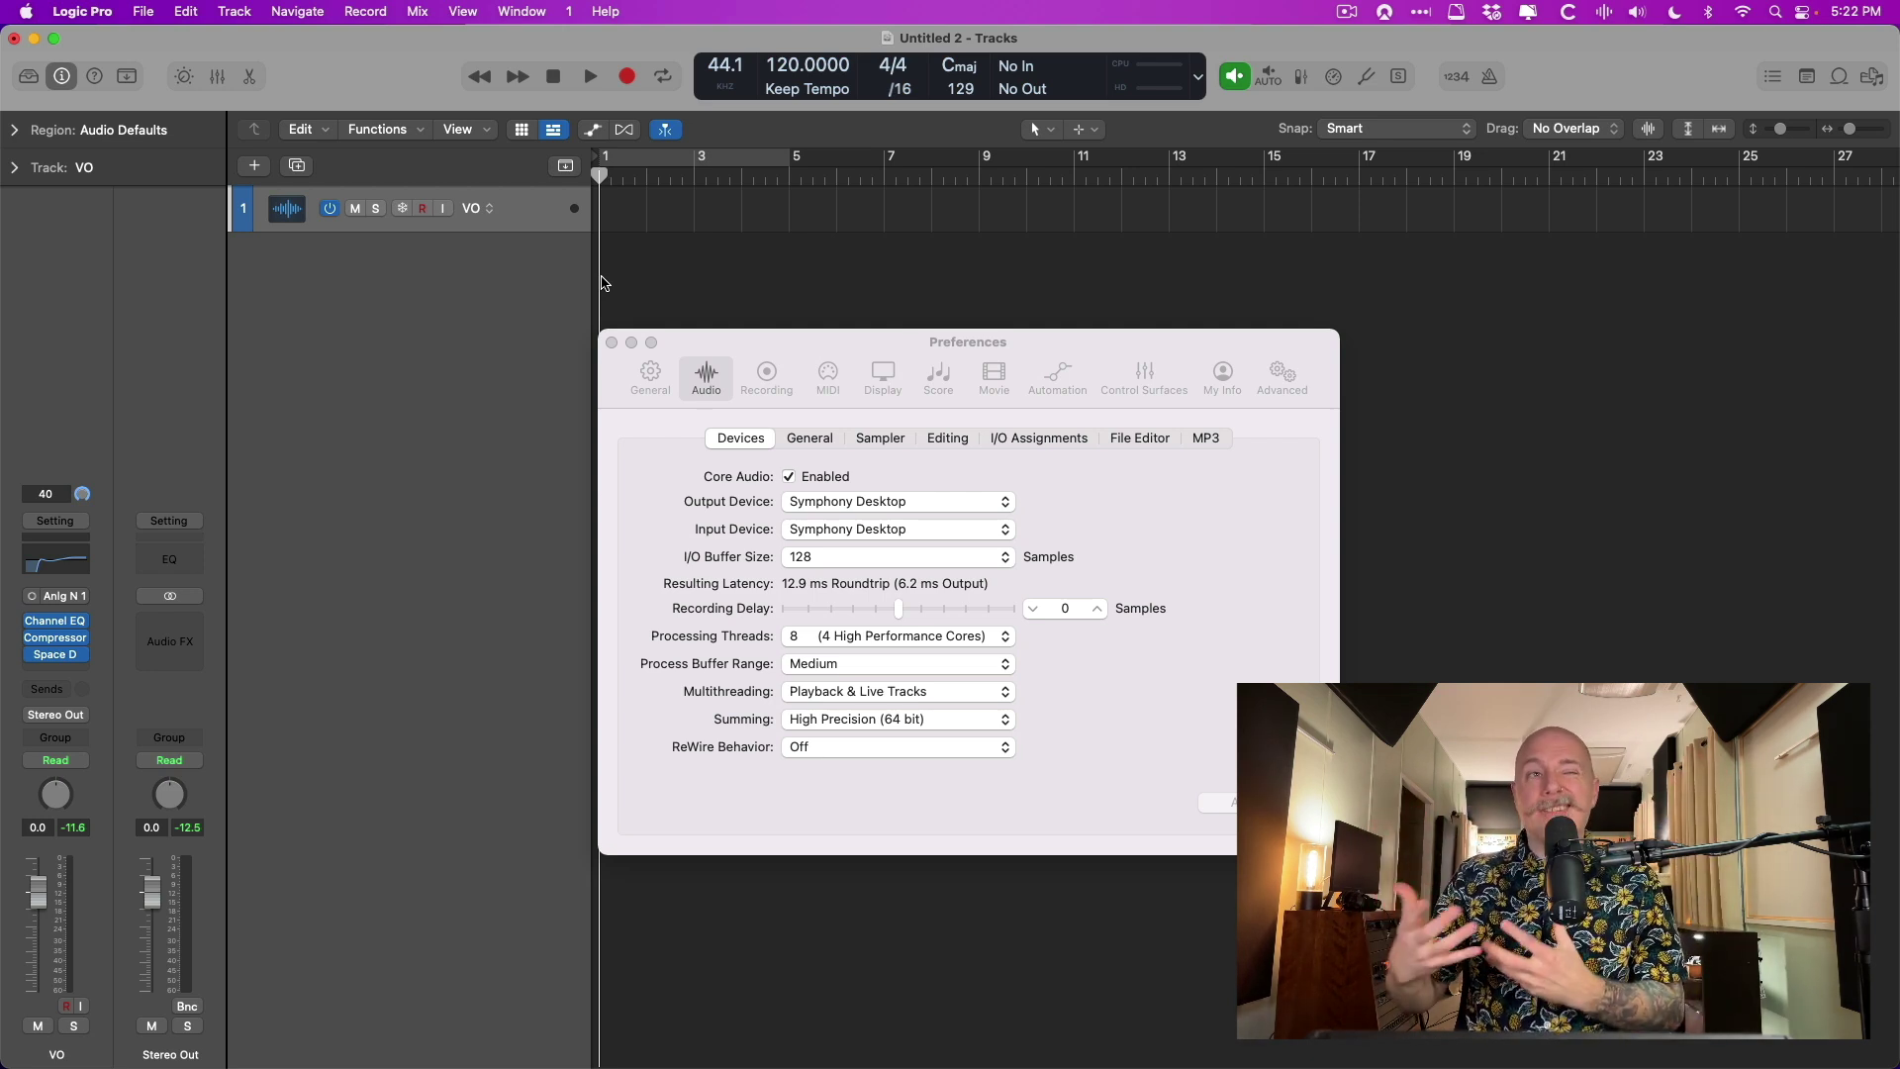
Replace the VO track's Space Designer insert with an Adaptive Limiter.
left_click(612, 343)
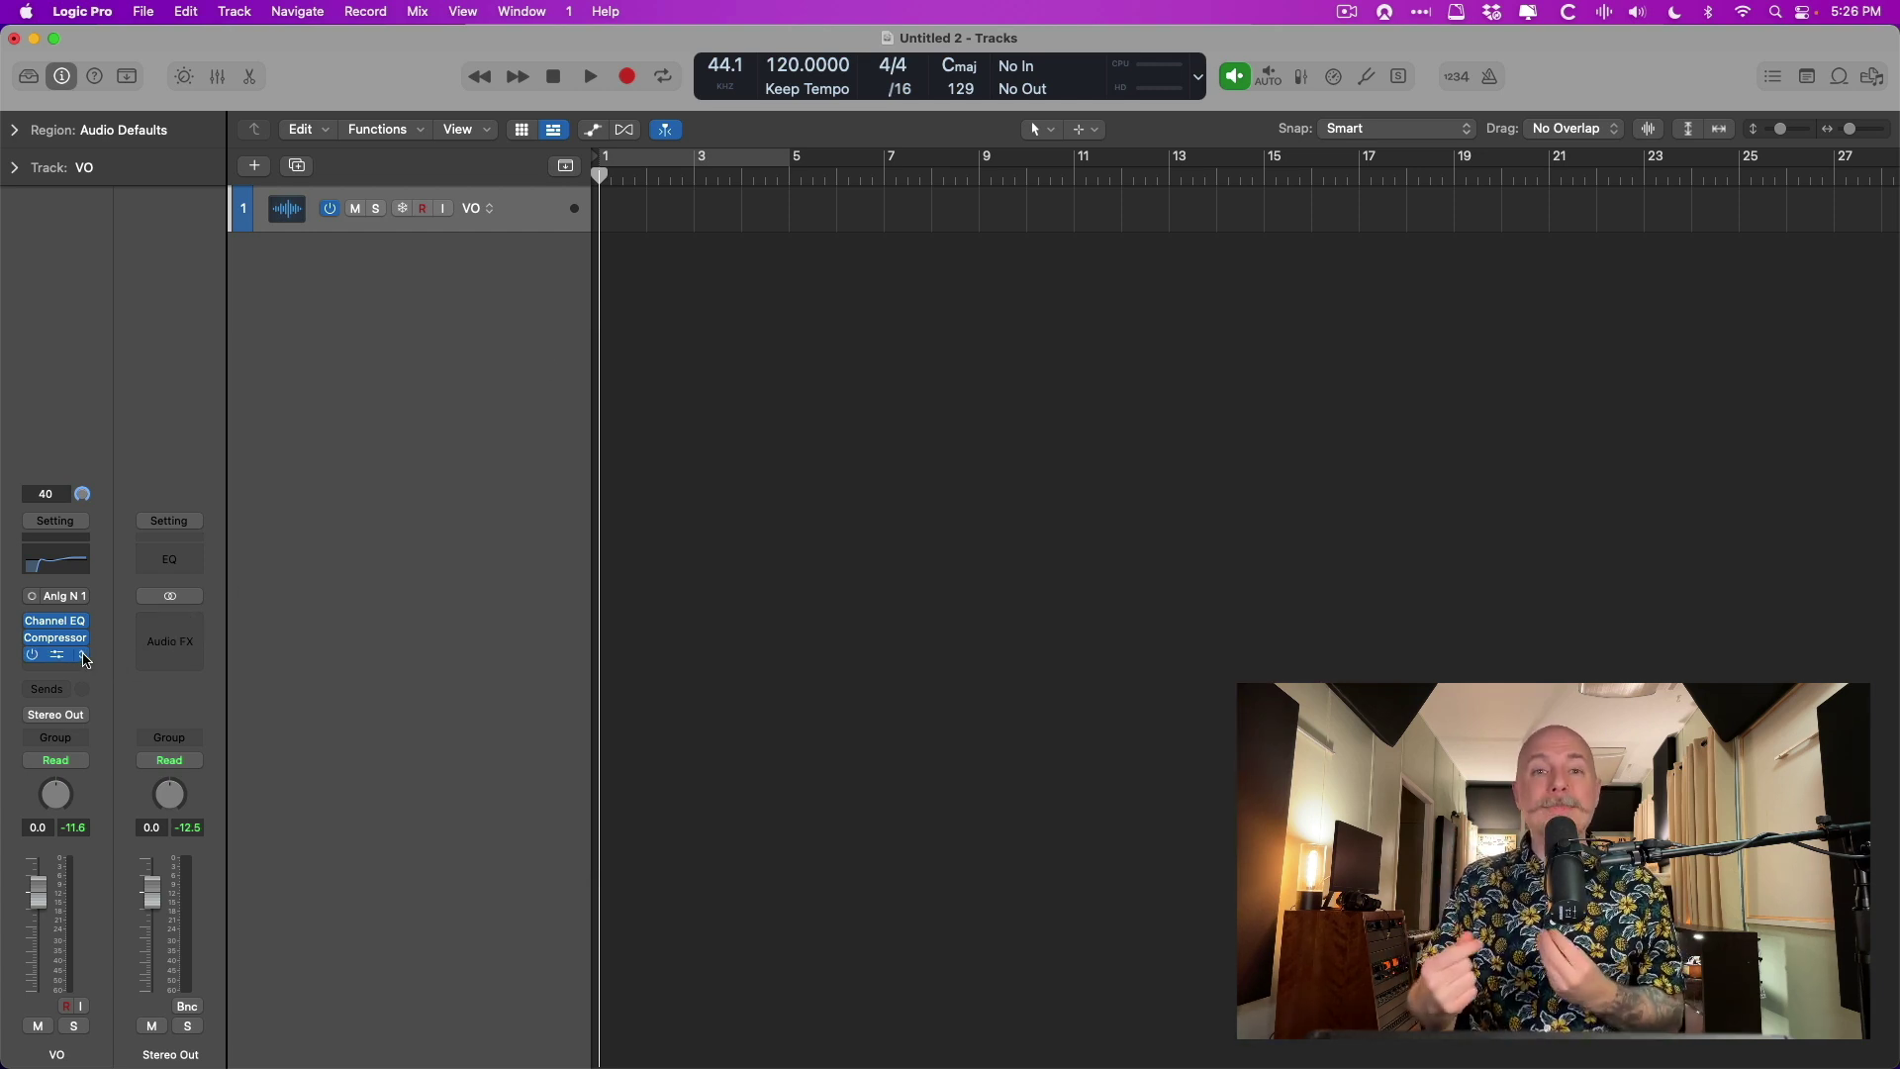
left_click(84, 654)
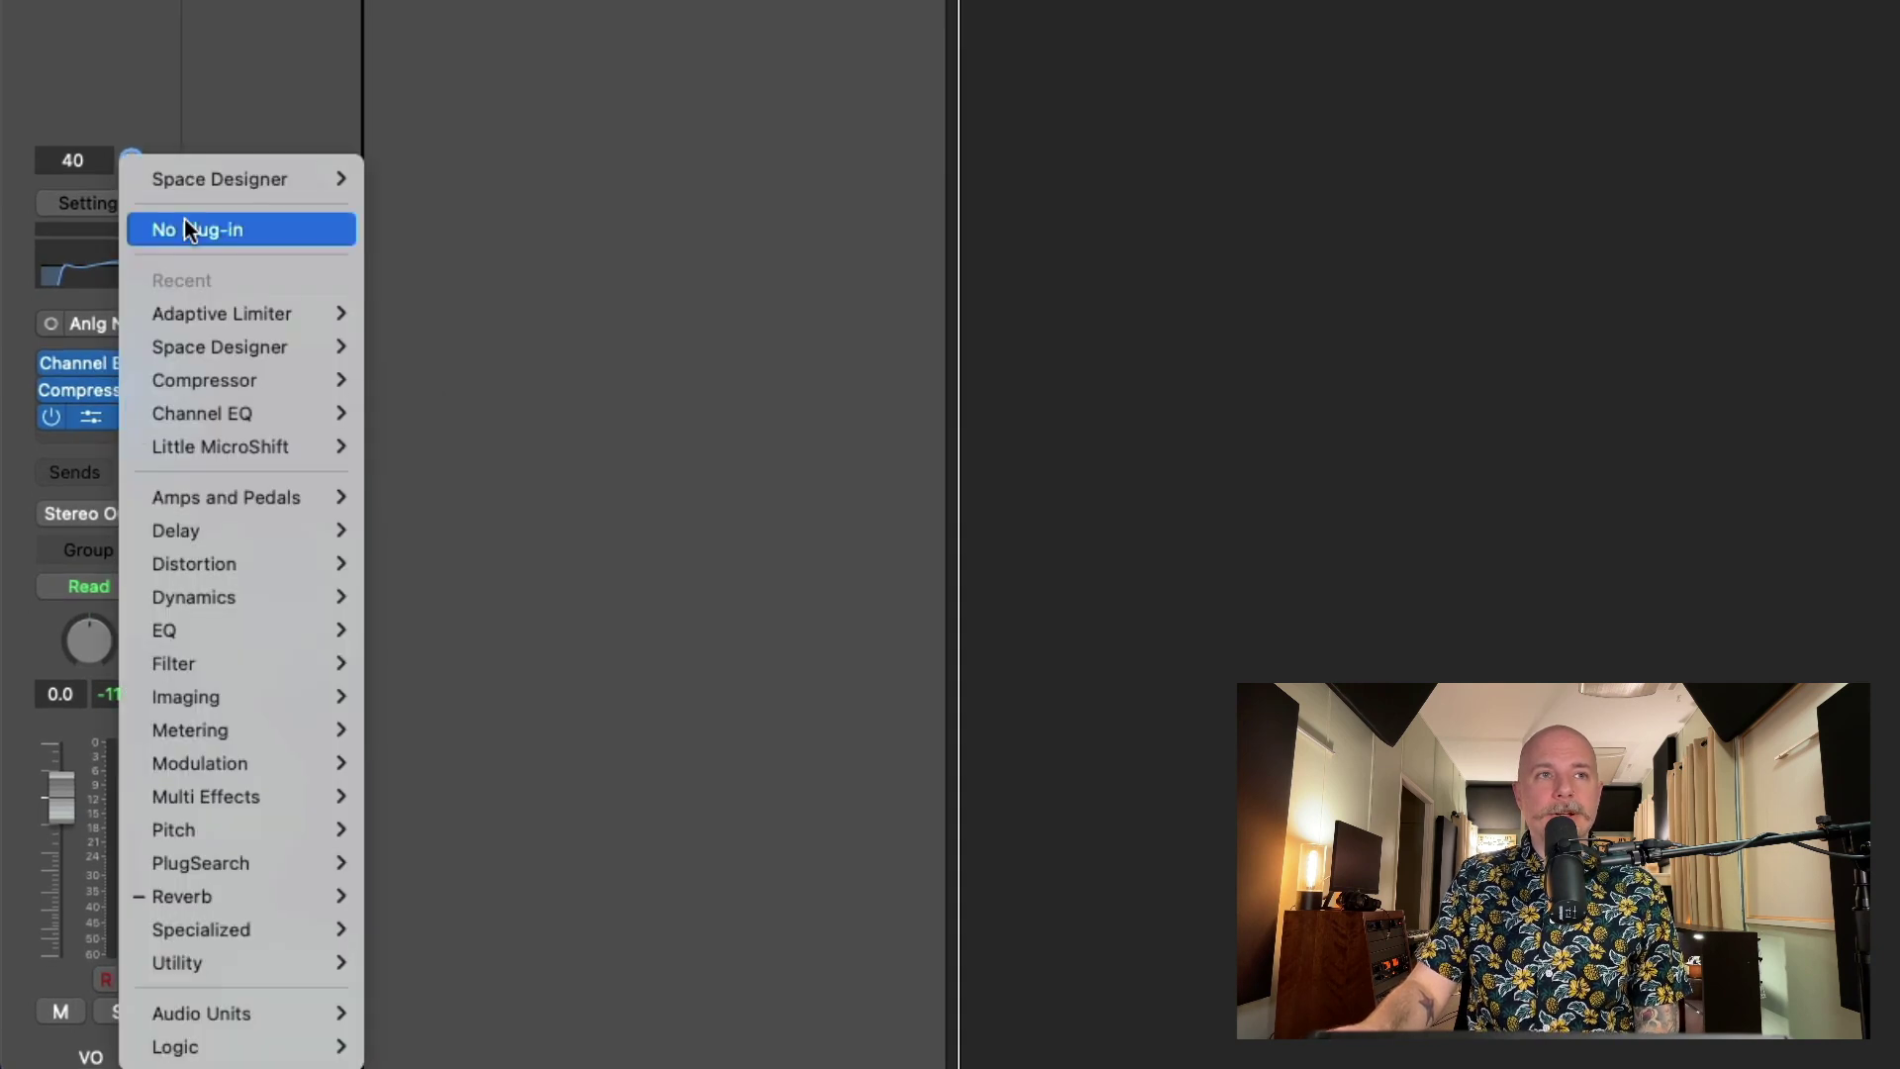
left_click(188, 230)
left_click(93, 405)
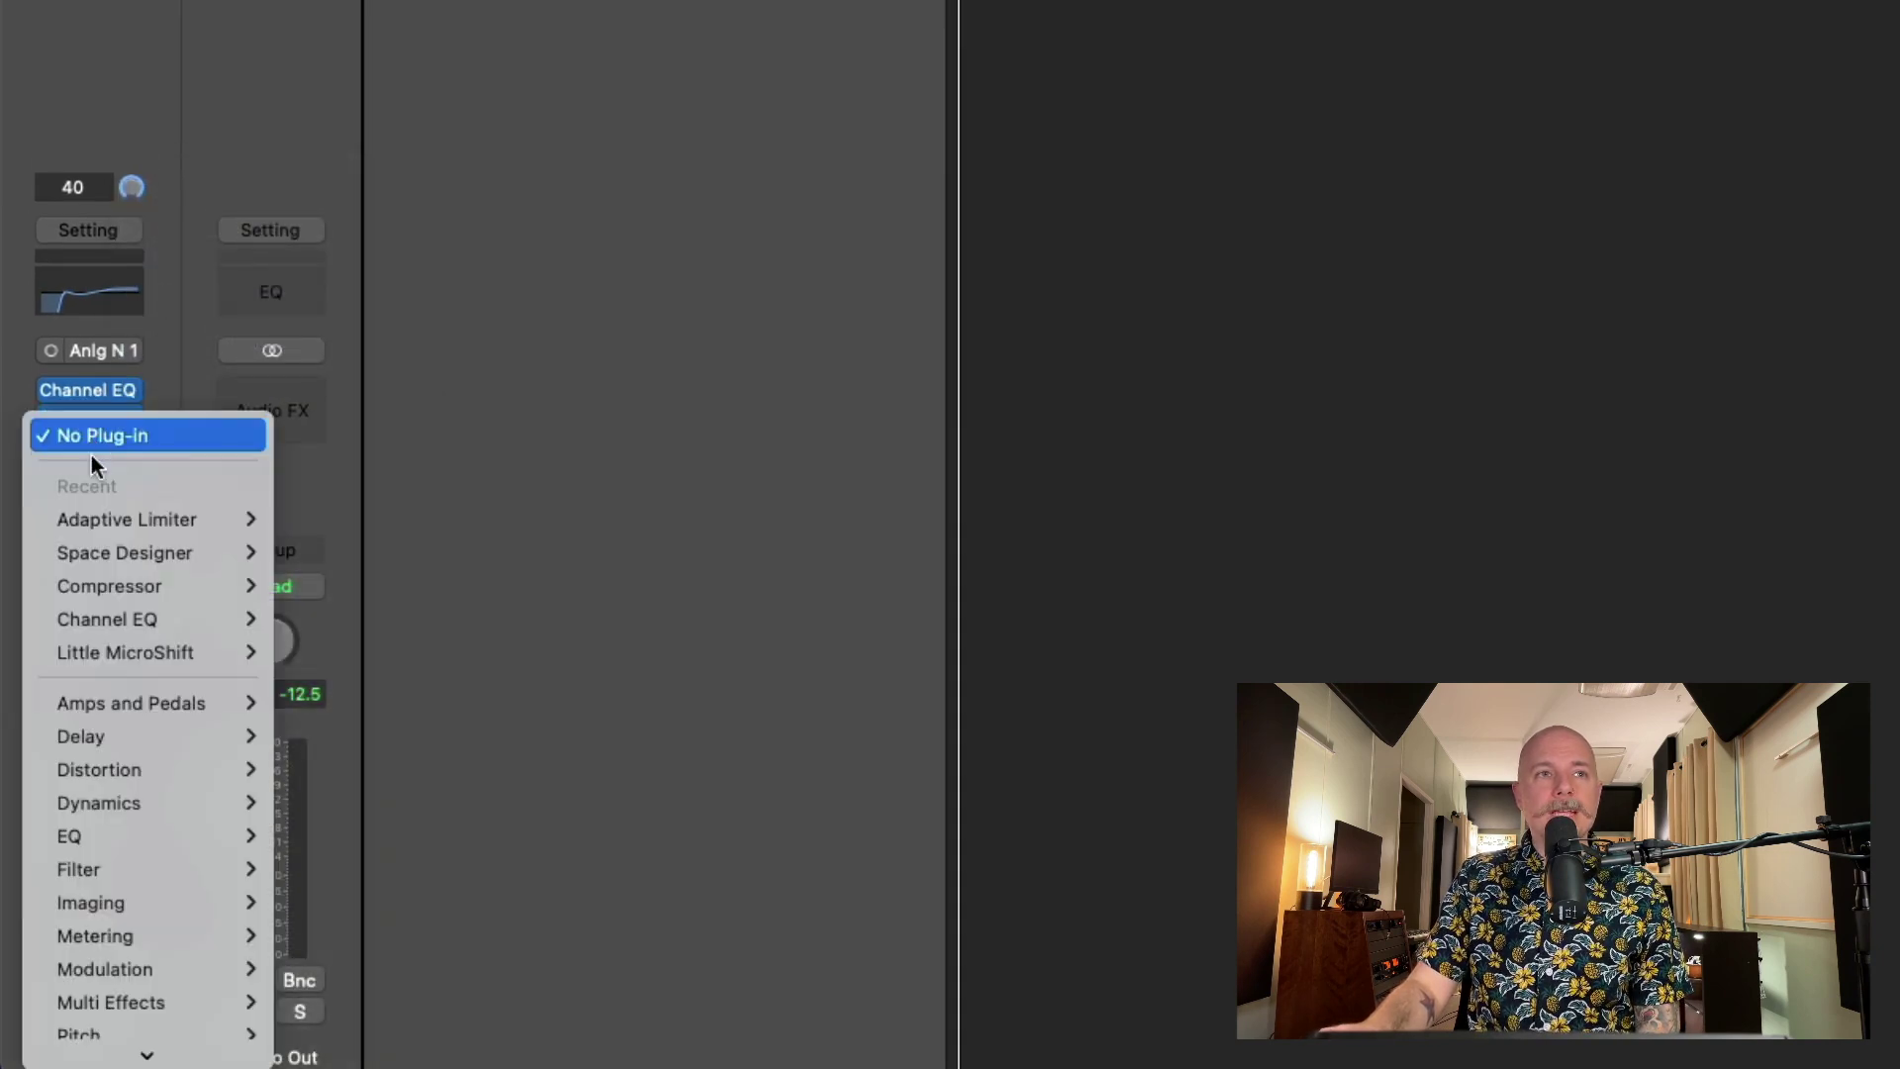
left_click(105, 524)
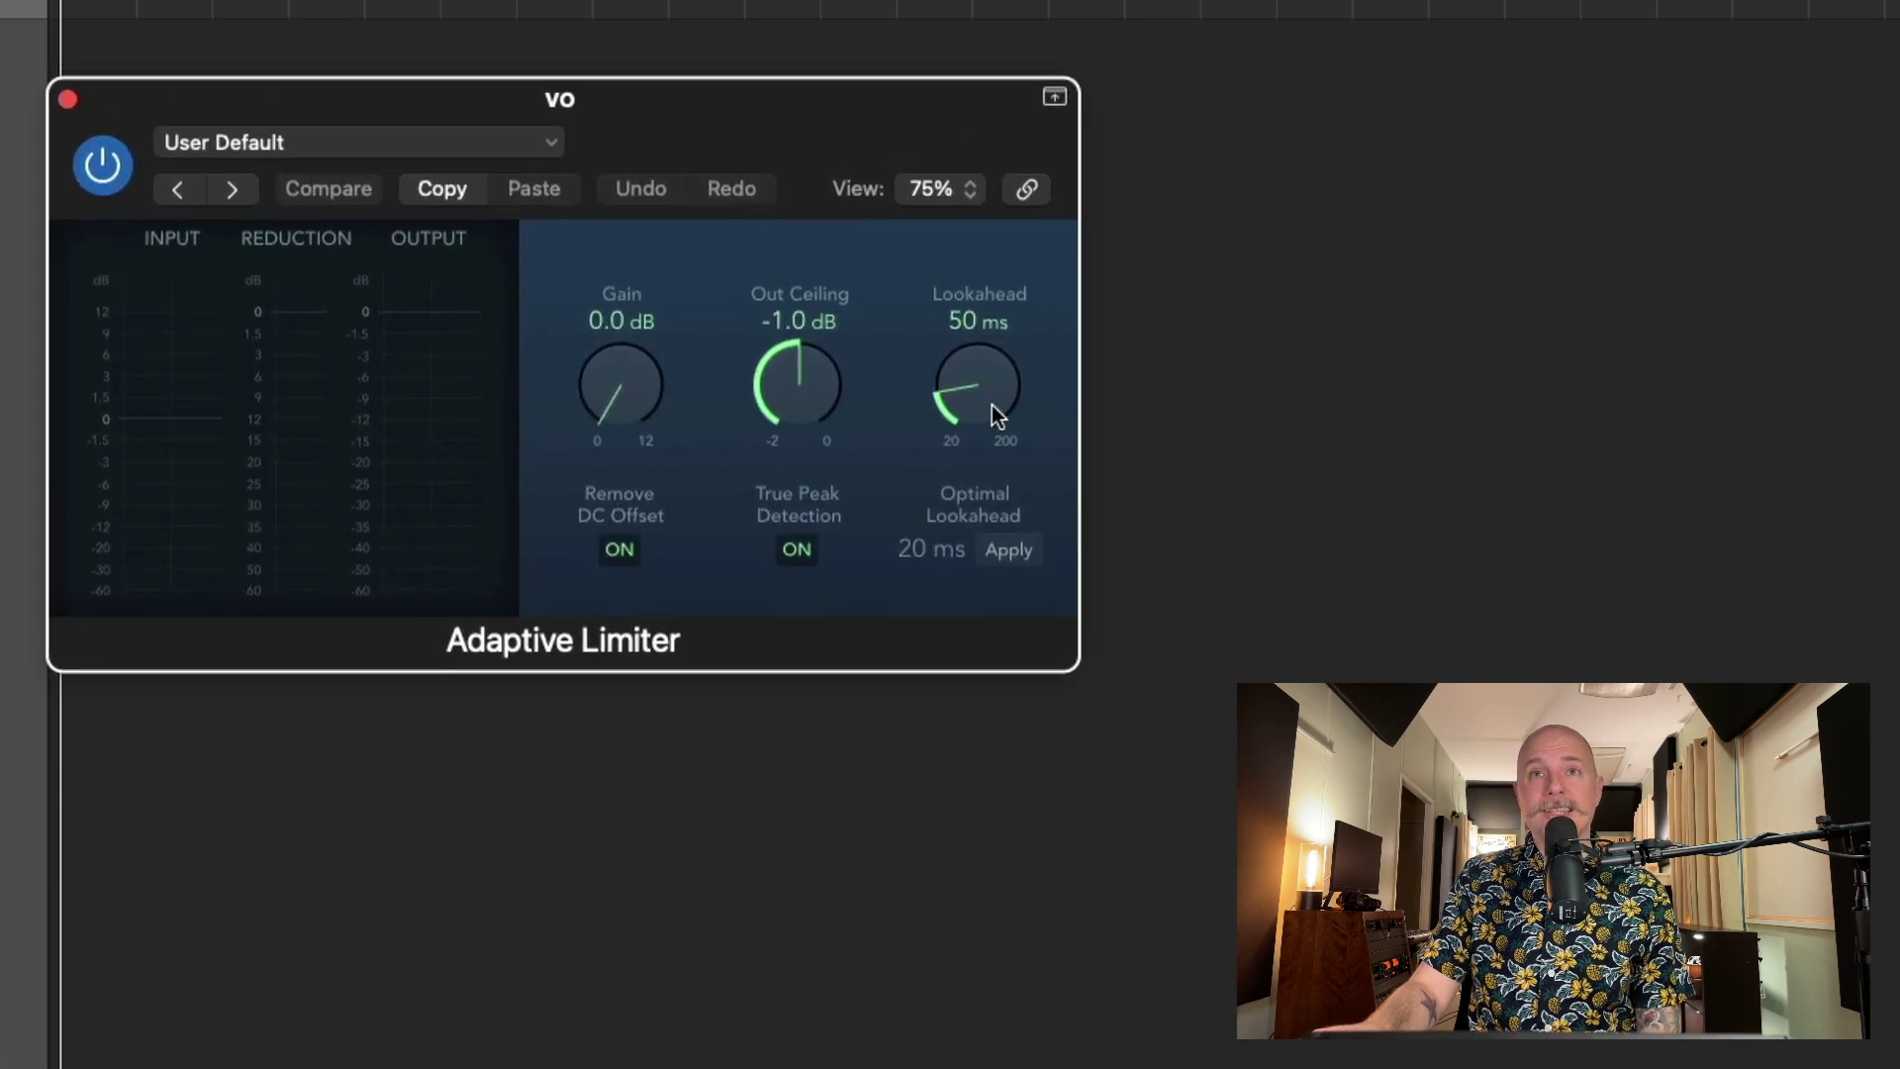
Raise the Adaptive Limiter's lookahead to 110 ms.
left_click_drag(991, 406, 958, 229)
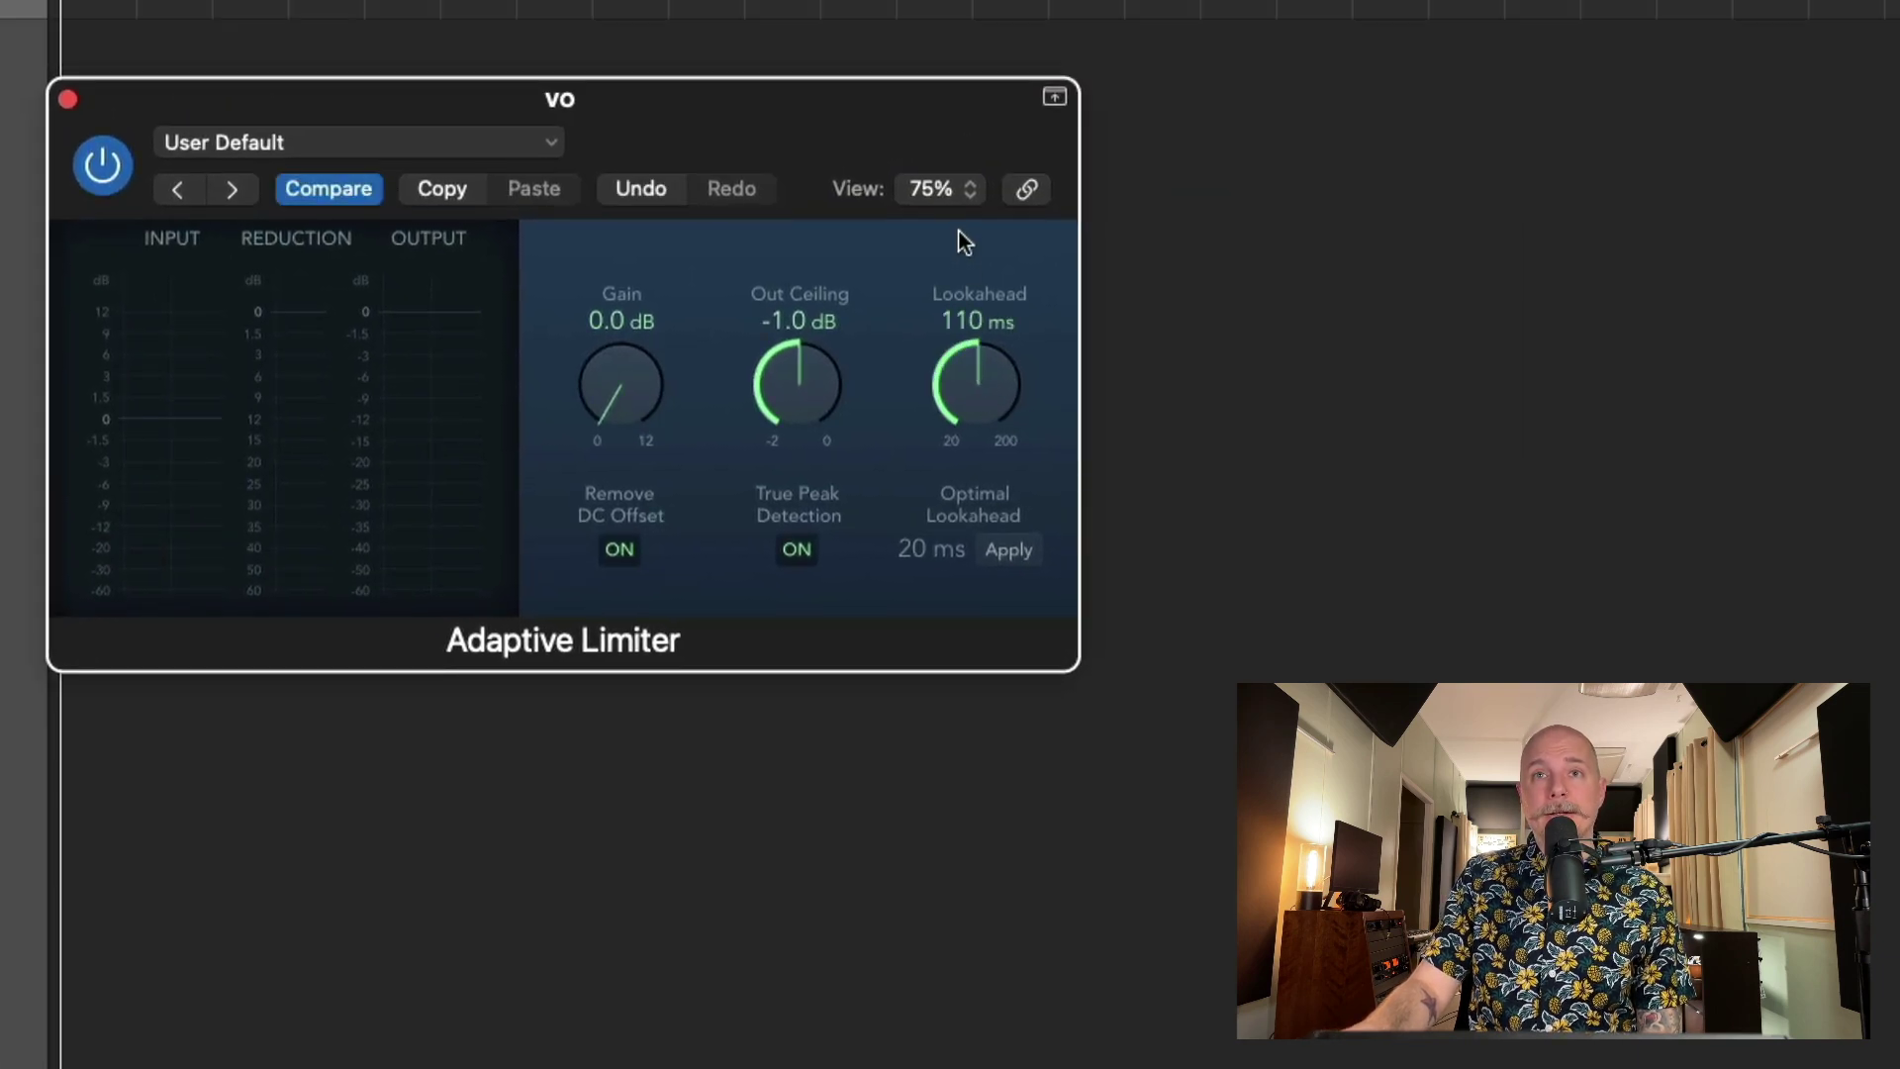
left_click(67, 99)
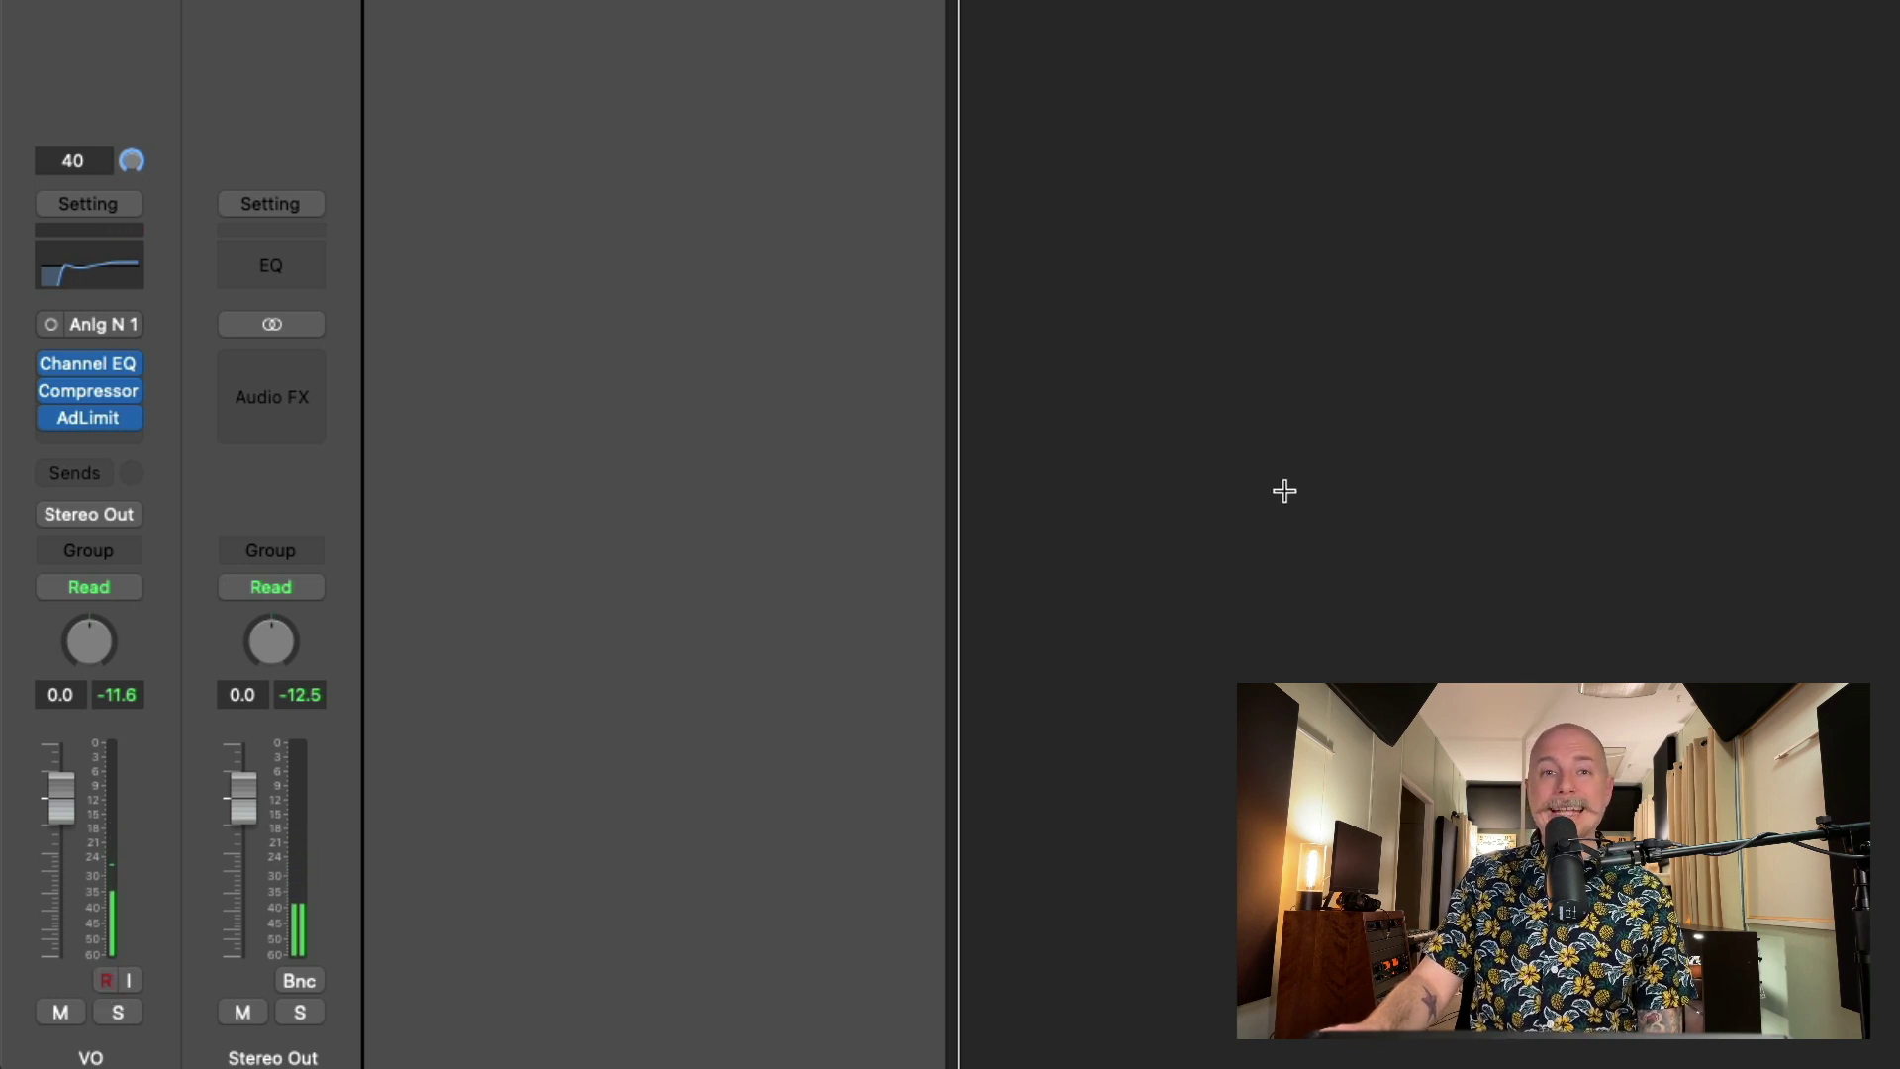
left_click(106, 414)
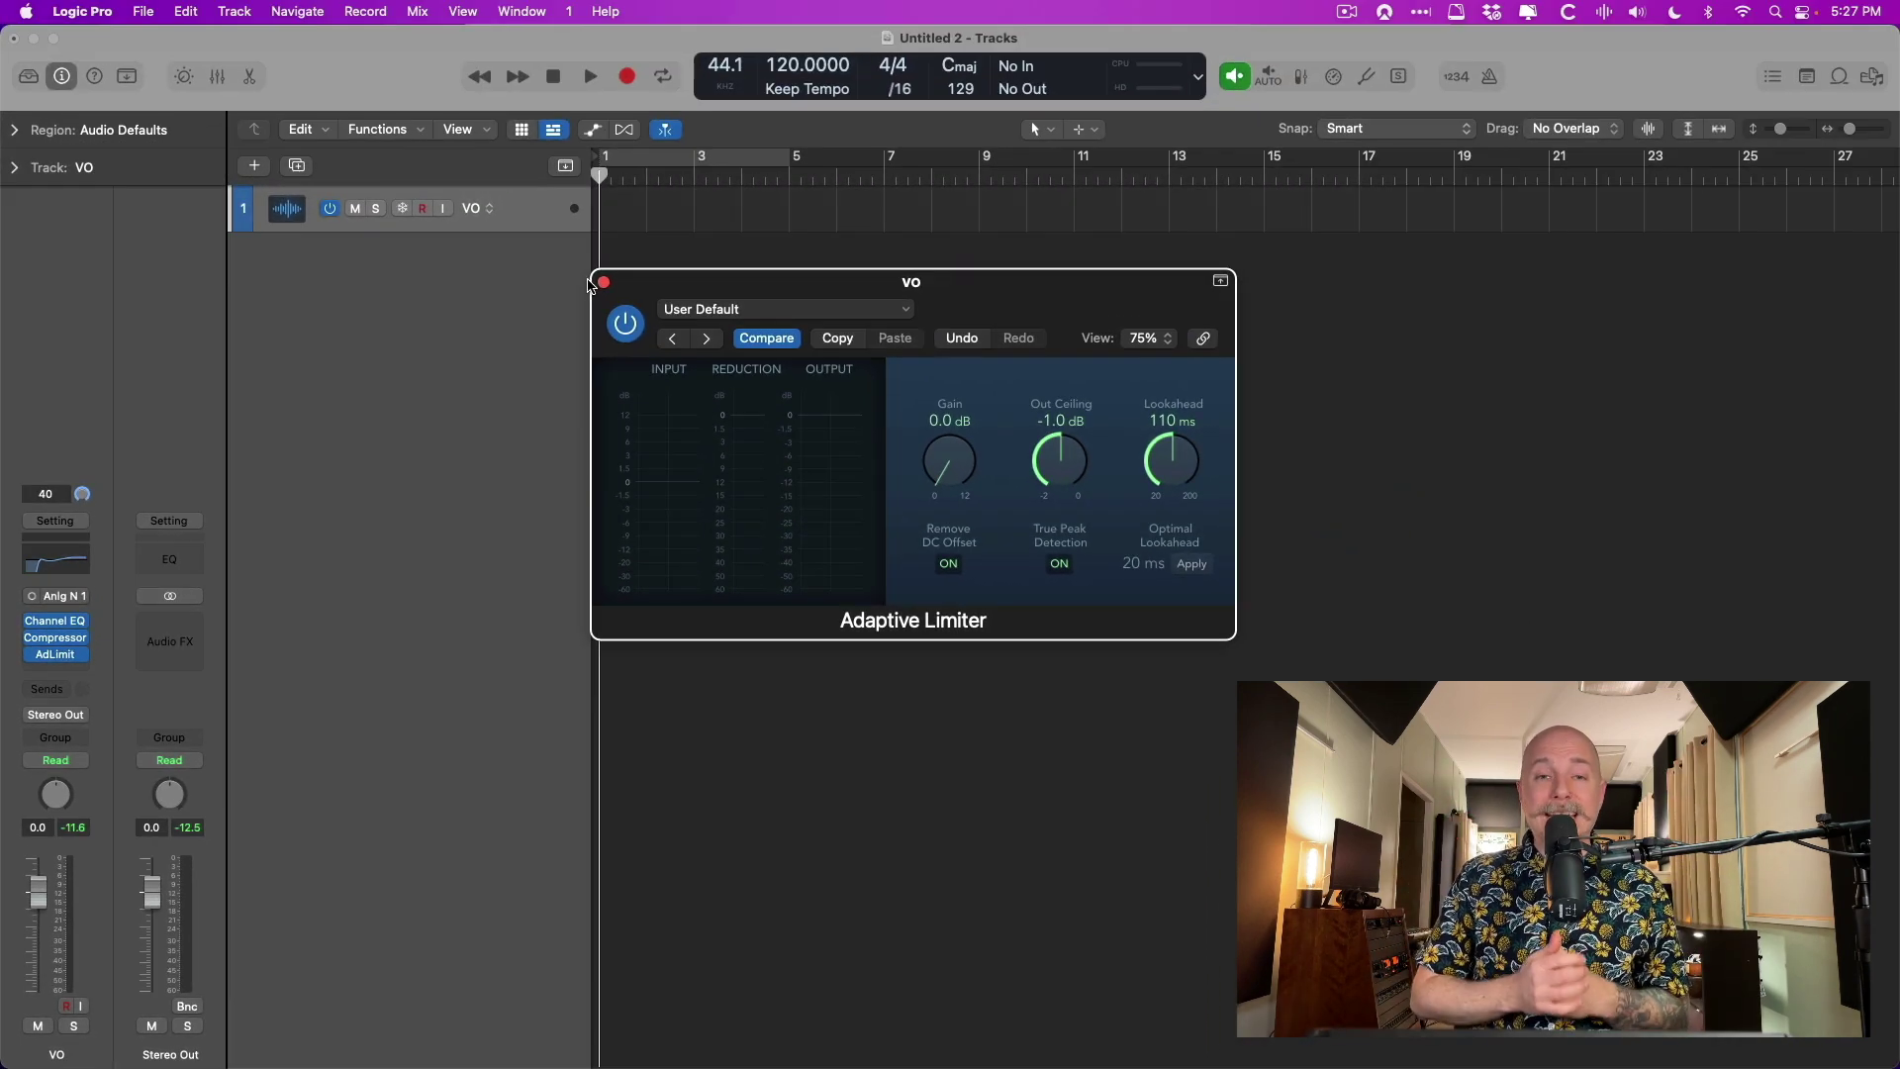
Add the Low Latency Monitoring Mode button to the control bar and switch it on.
left_click(604, 283)
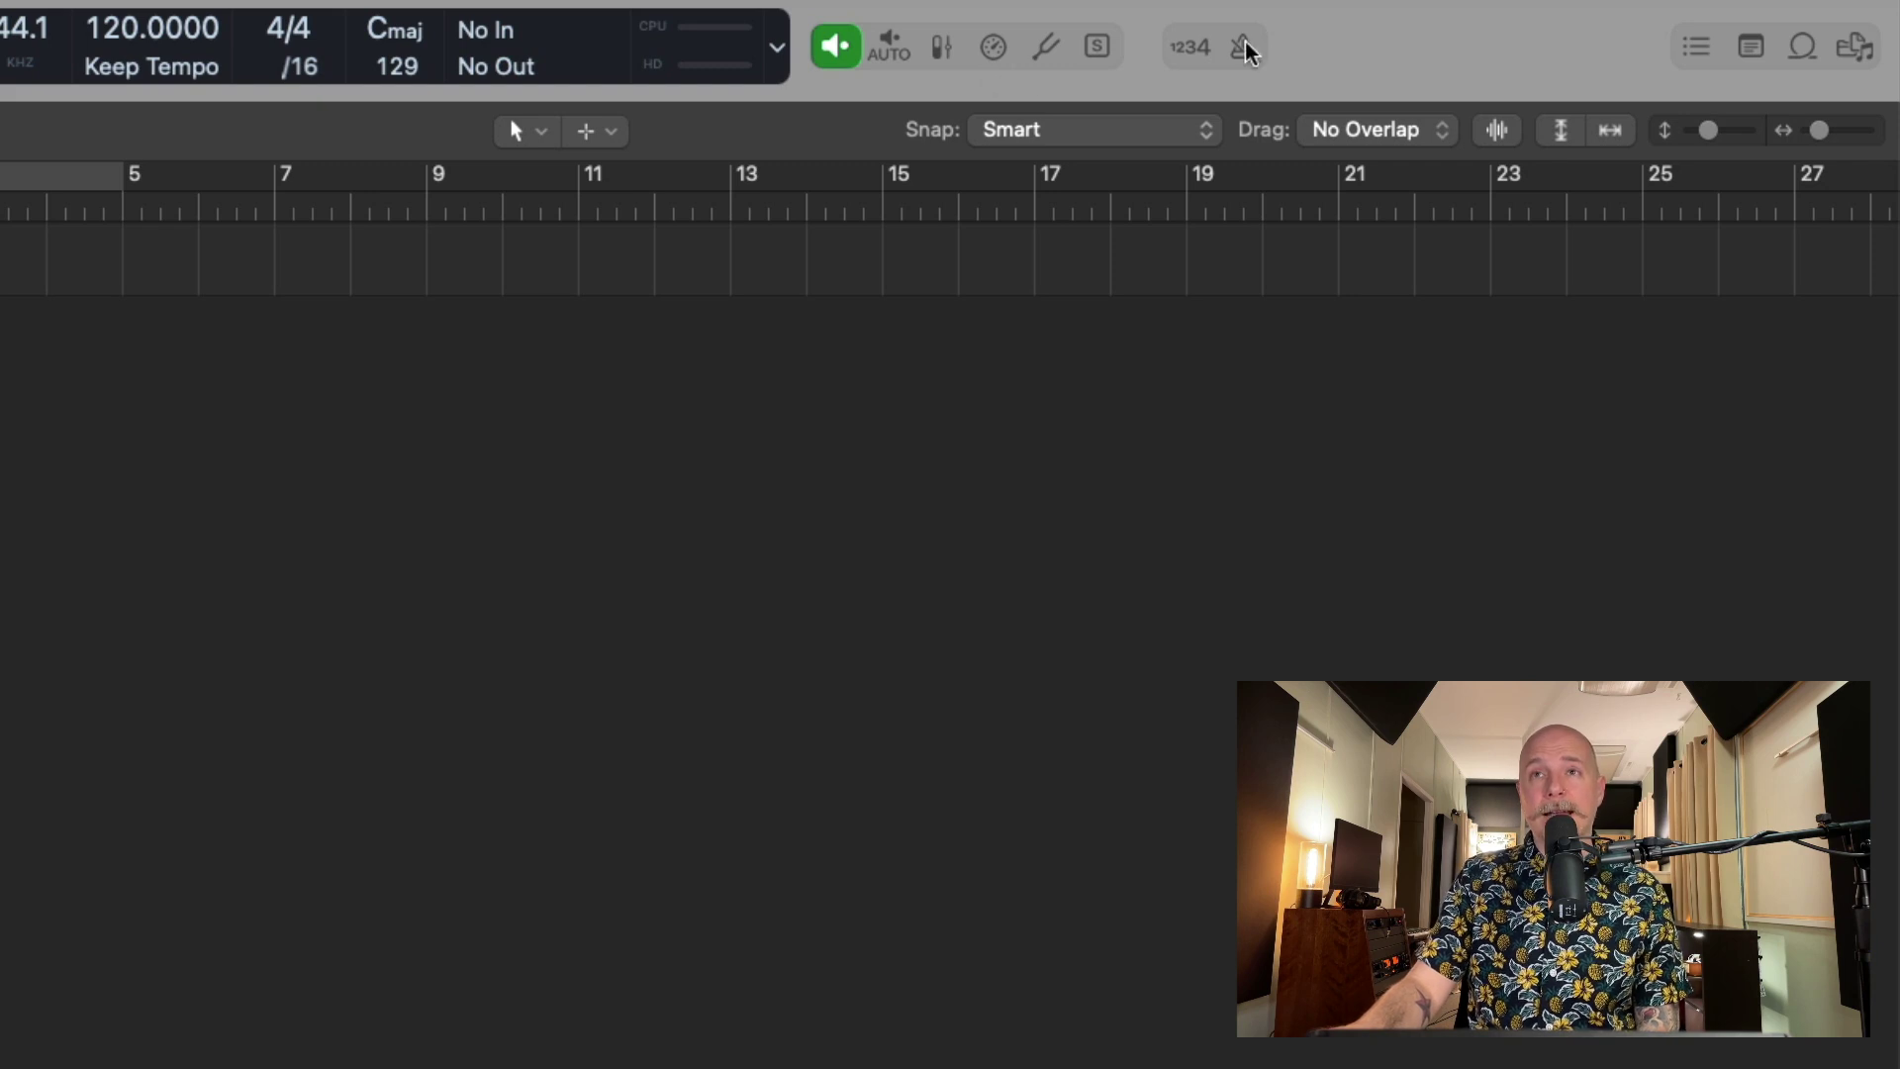
right_click(1313, 63)
left_click(1331, 69)
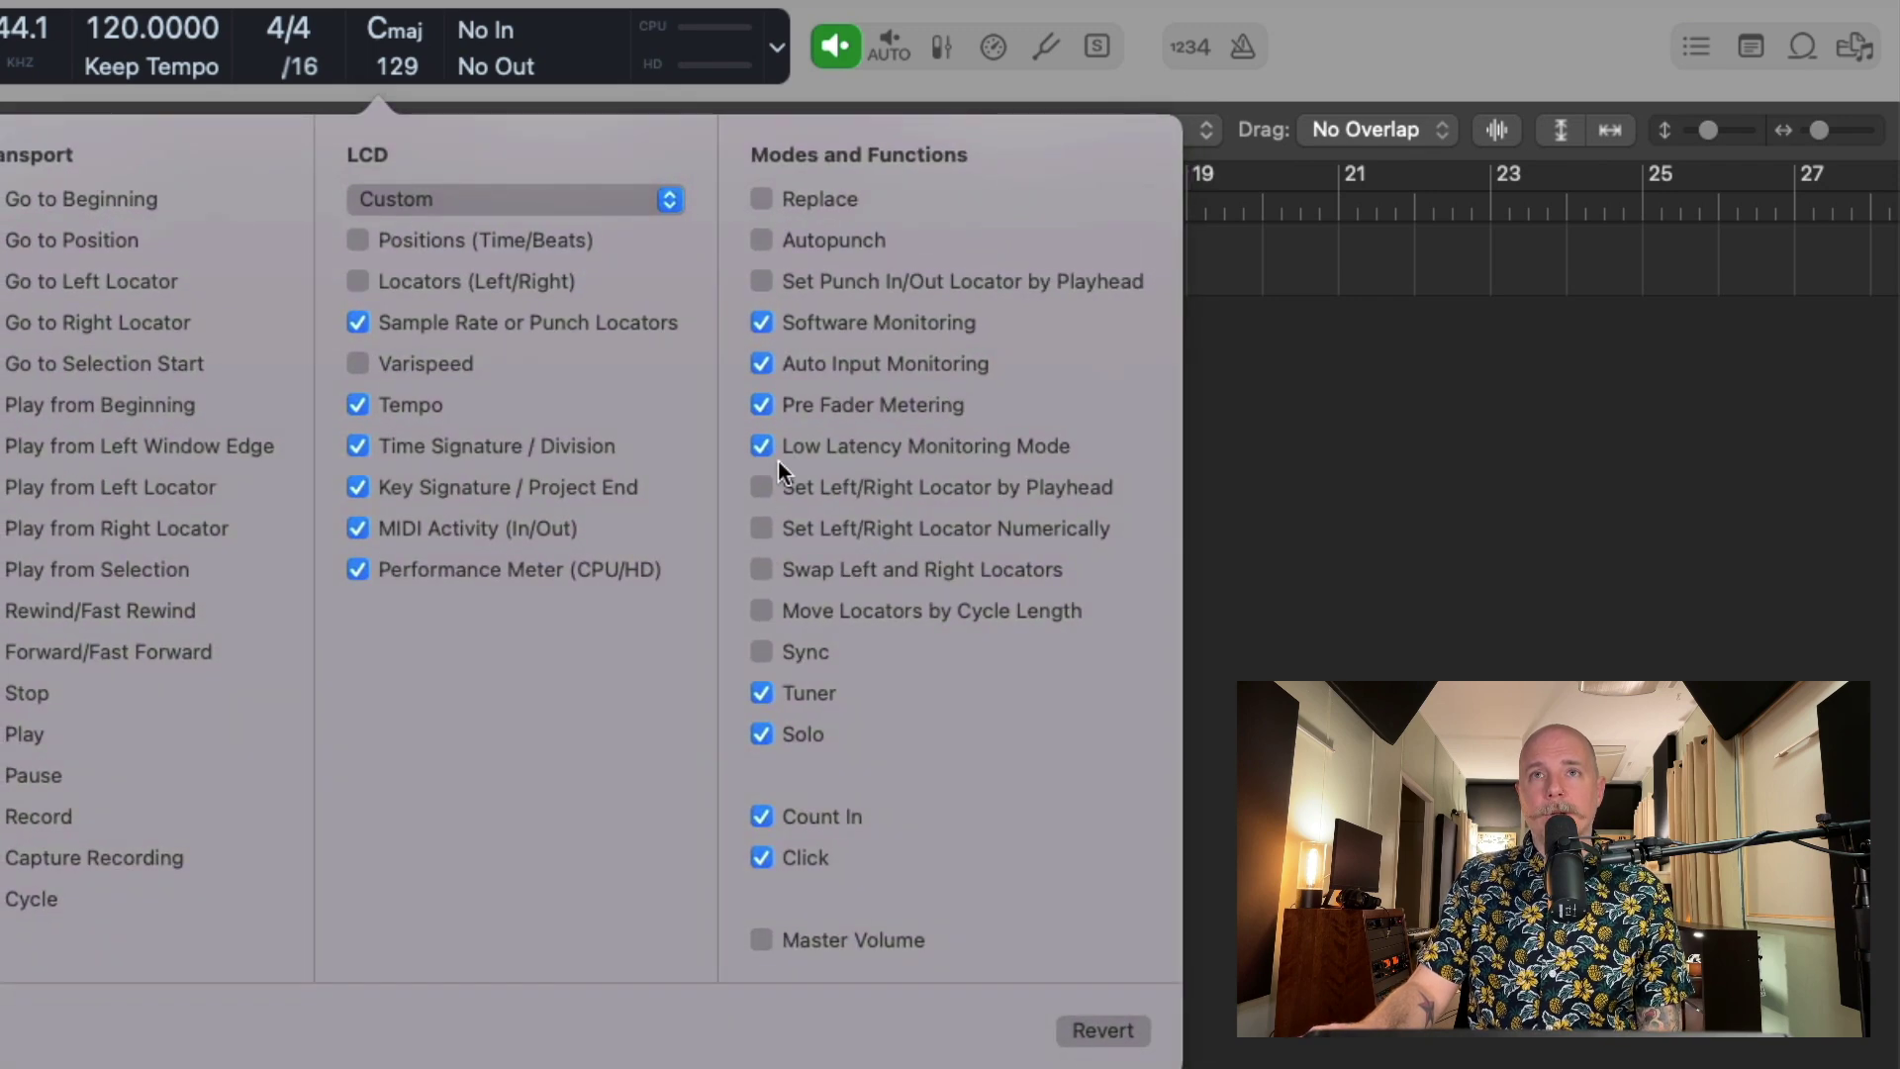
left_click(768, 442)
left_click(768, 442)
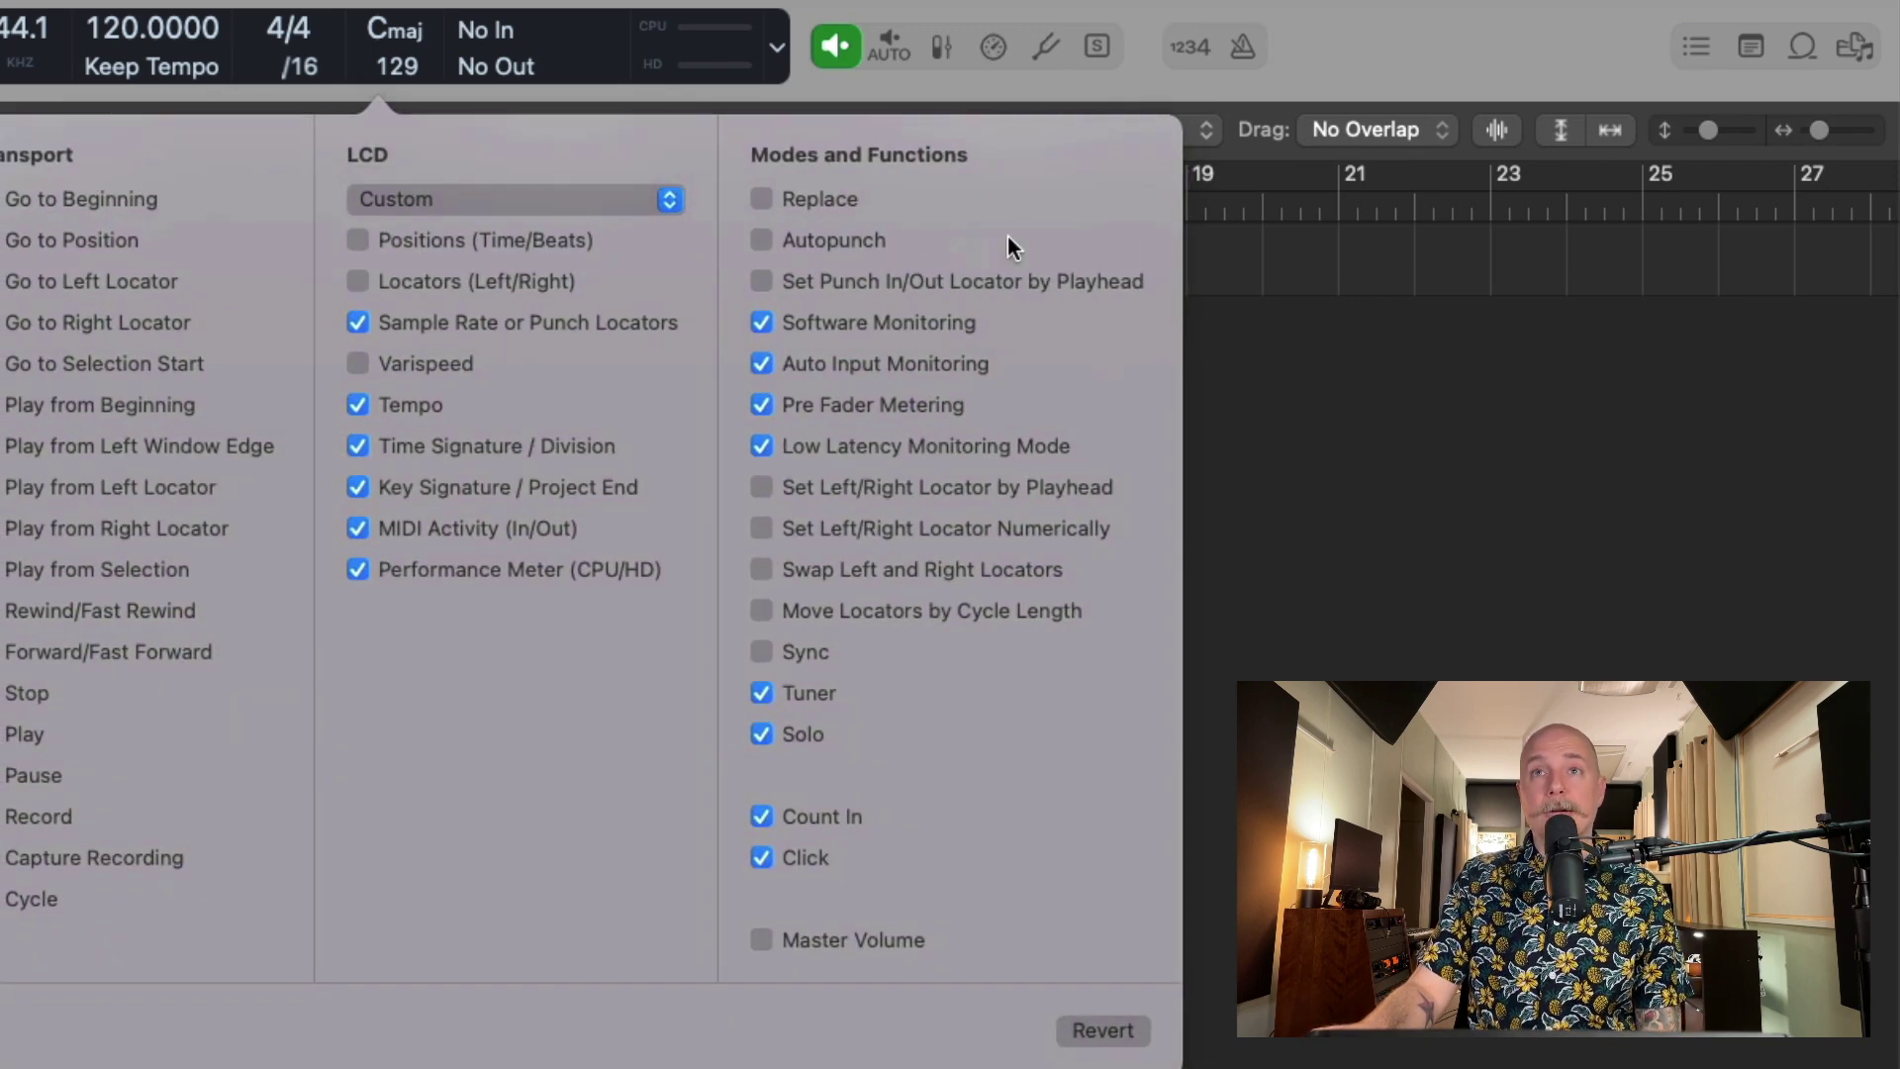
left_click(1381, 14)
left_click(992, 47)
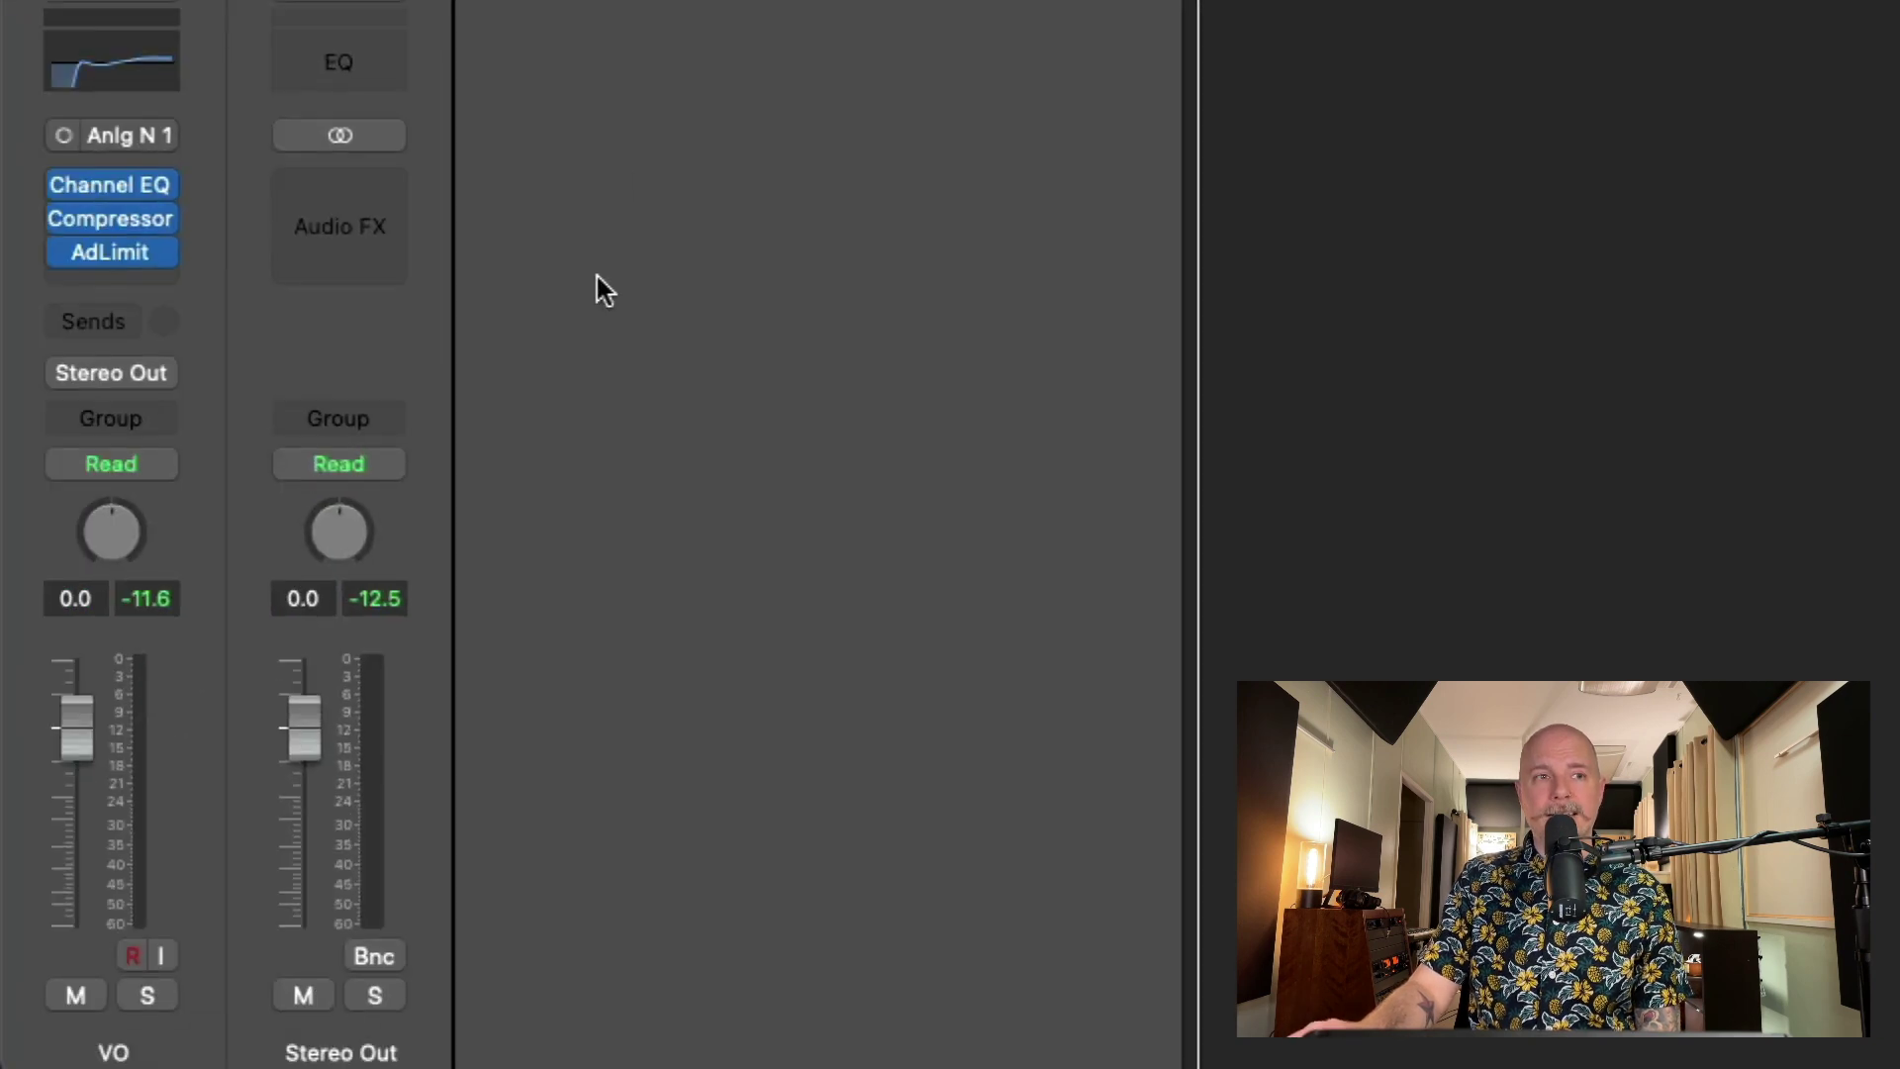
left_click(131, 953)
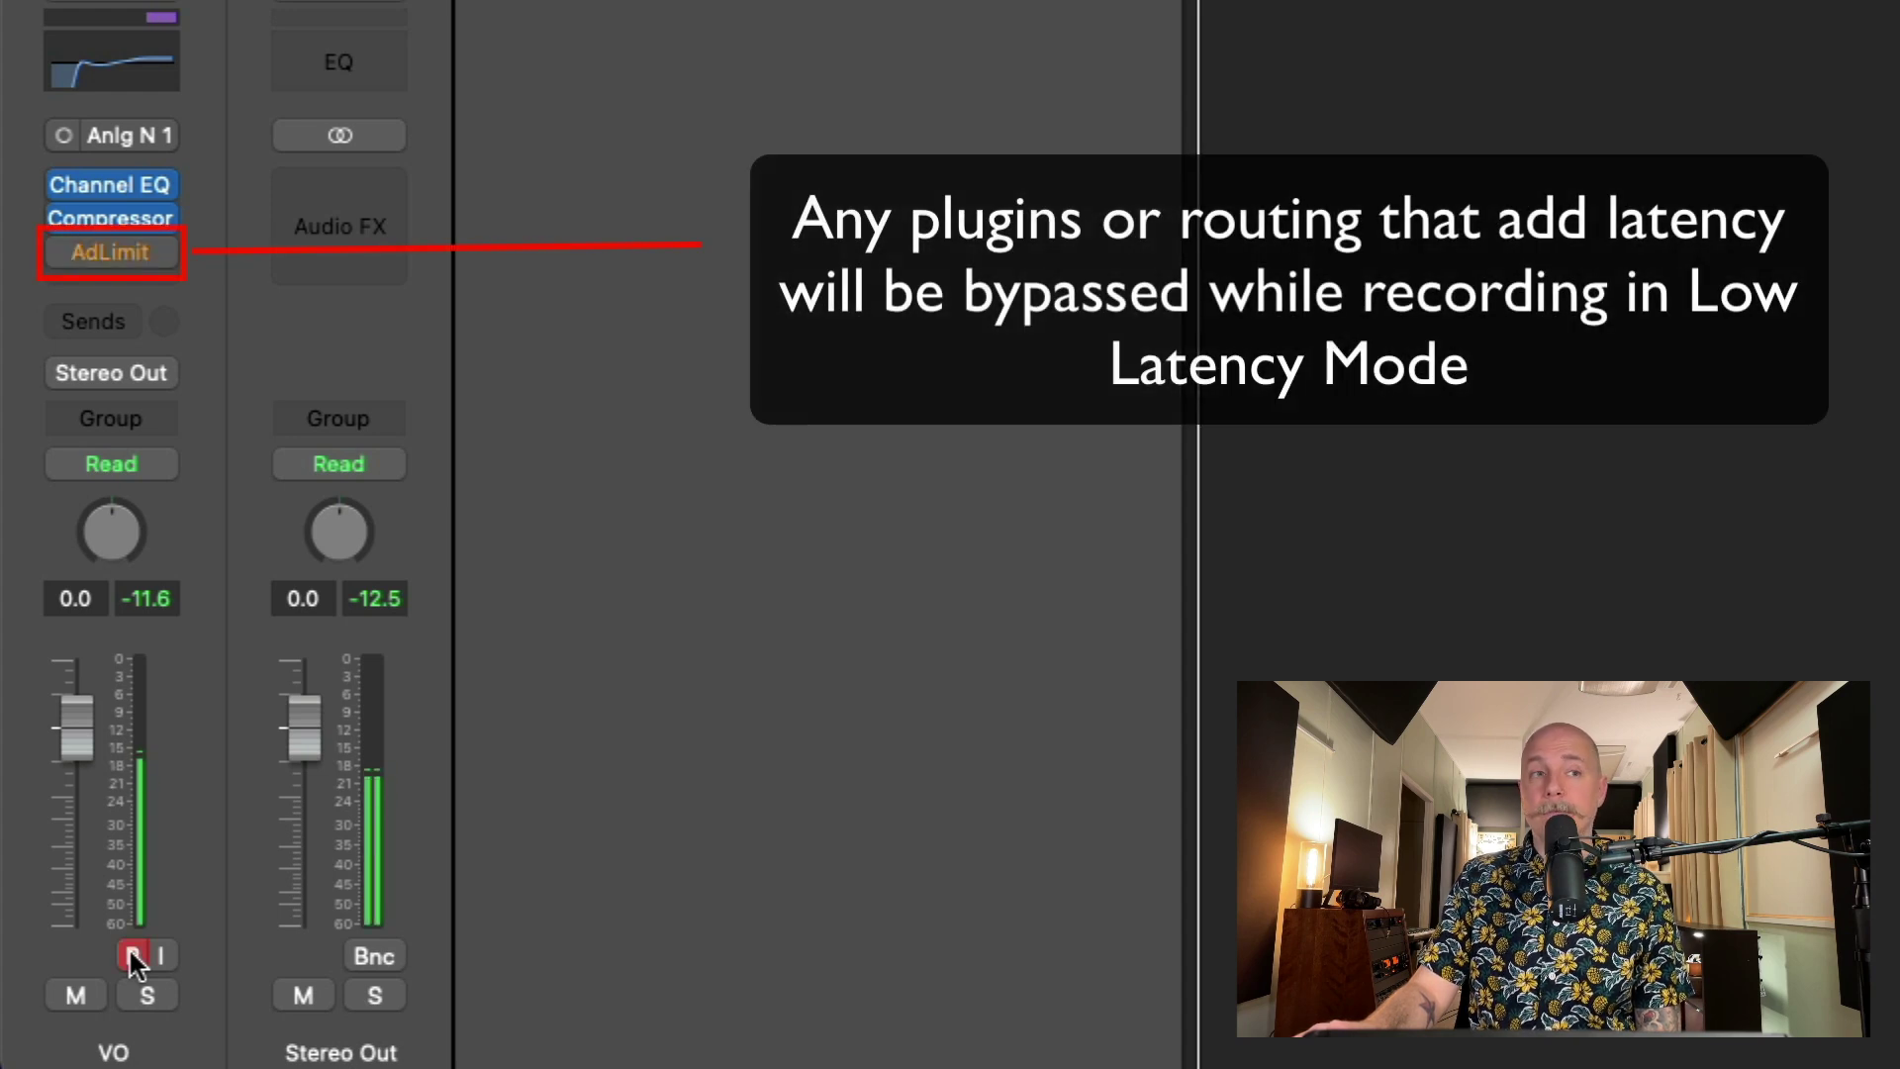
left_click(132, 953)
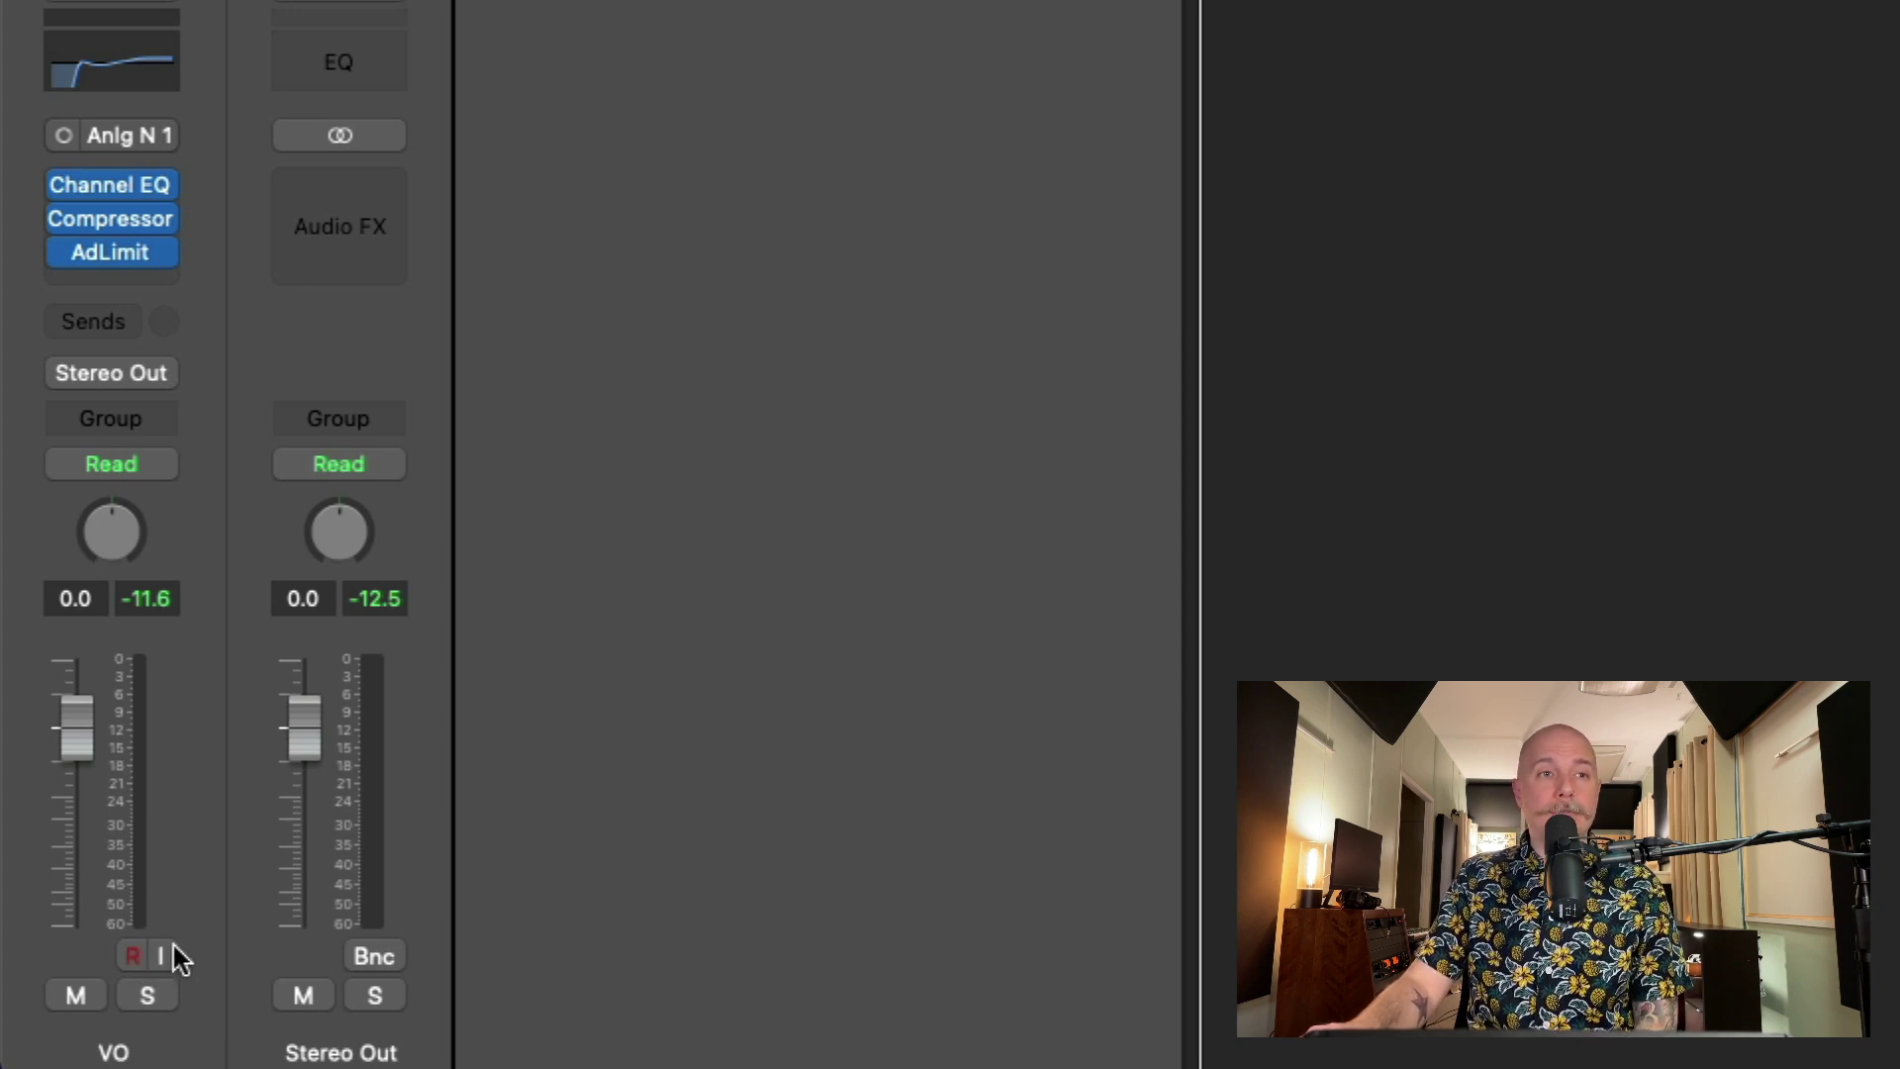
Record-enable the VO track with its Input Monitoring button left off.
left_click(165, 954)
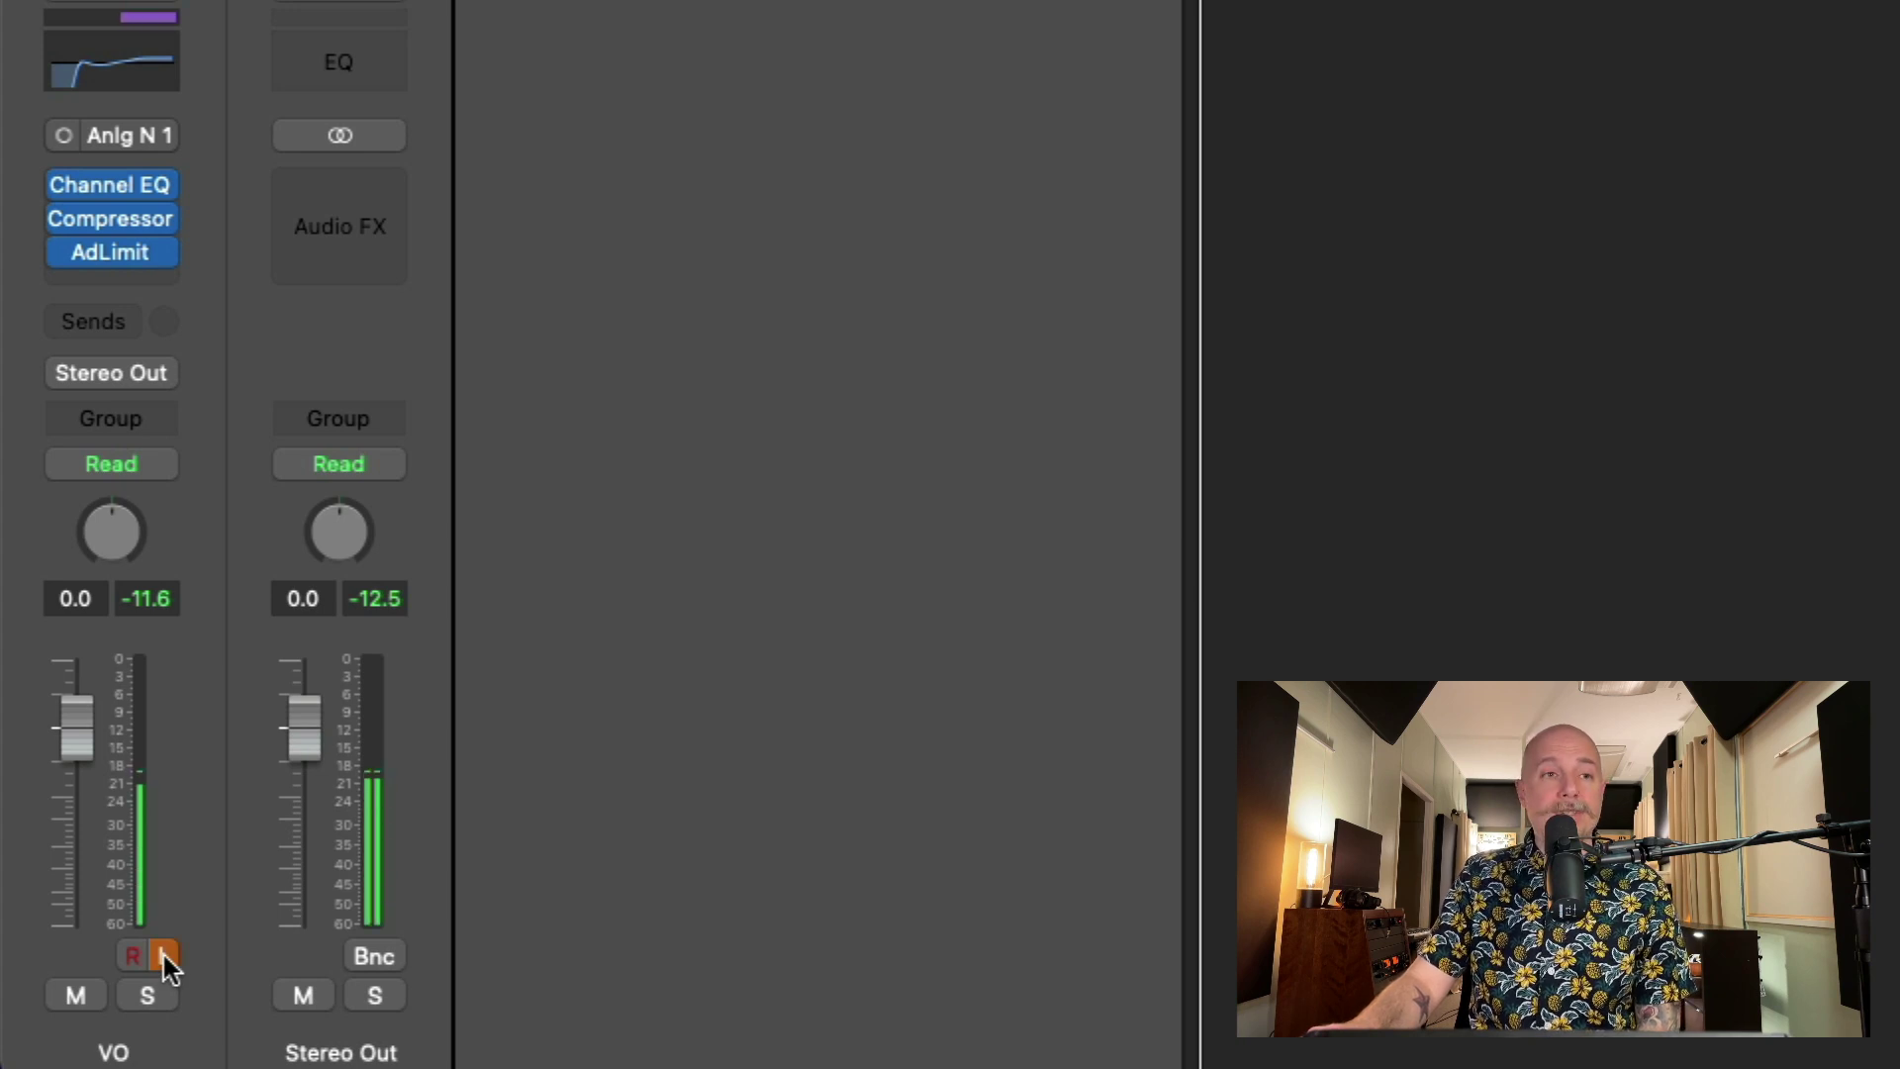
left_click(164, 954)
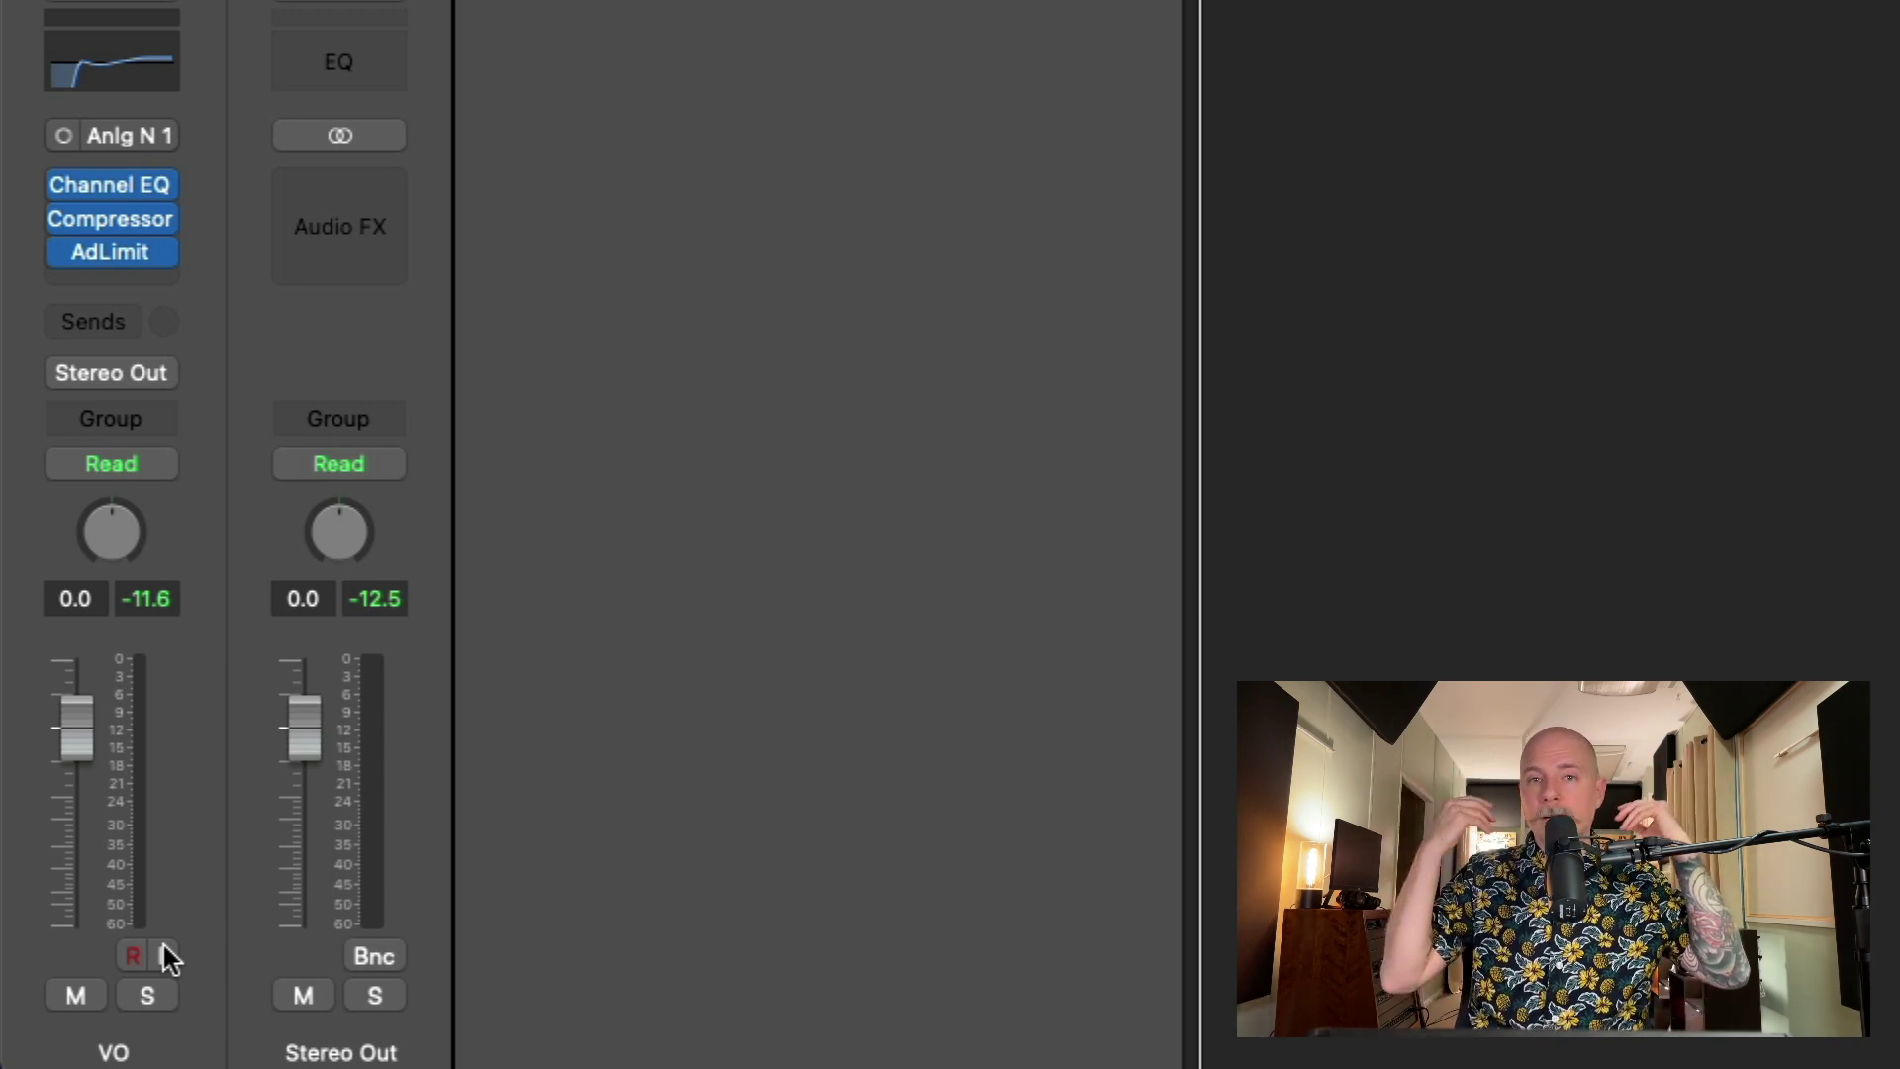
left_click(133, 954)
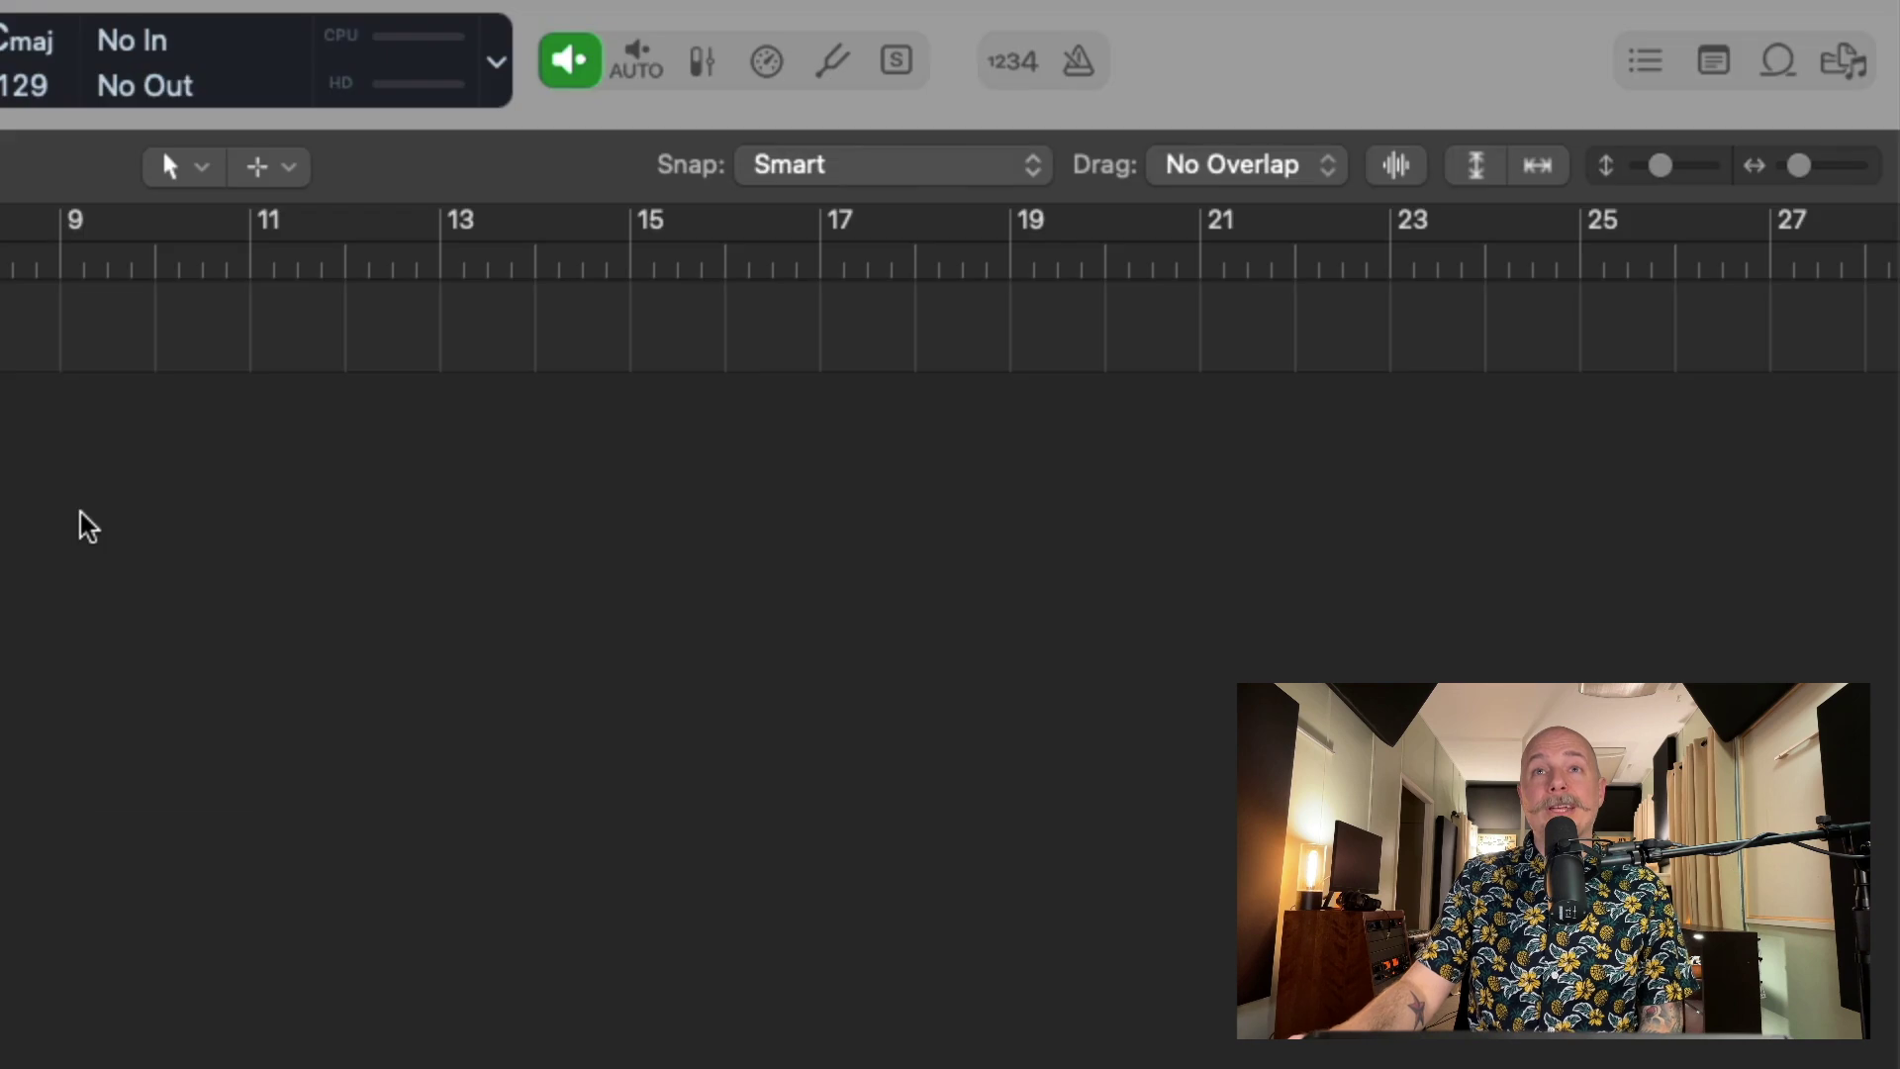
Enable Auto Input Monitoring (AUTO) in the control bar.
left_click(642, 71)
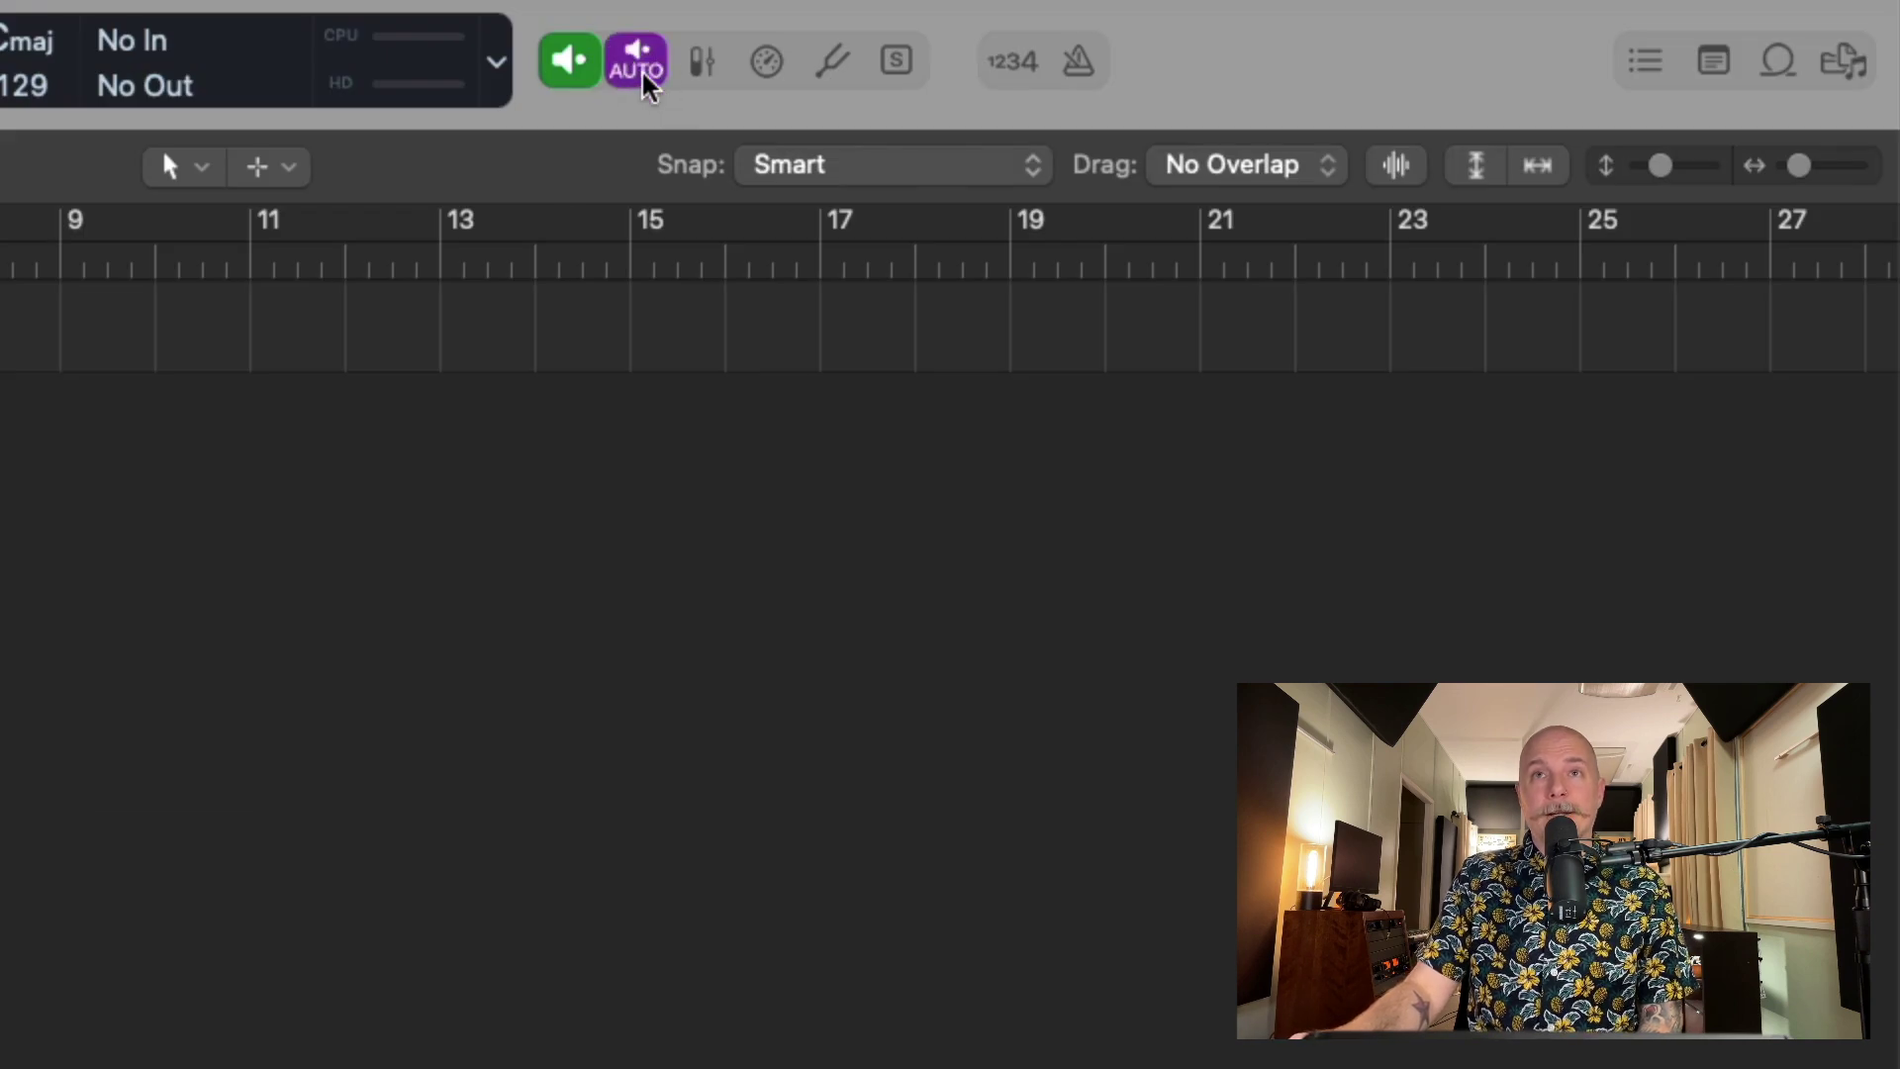